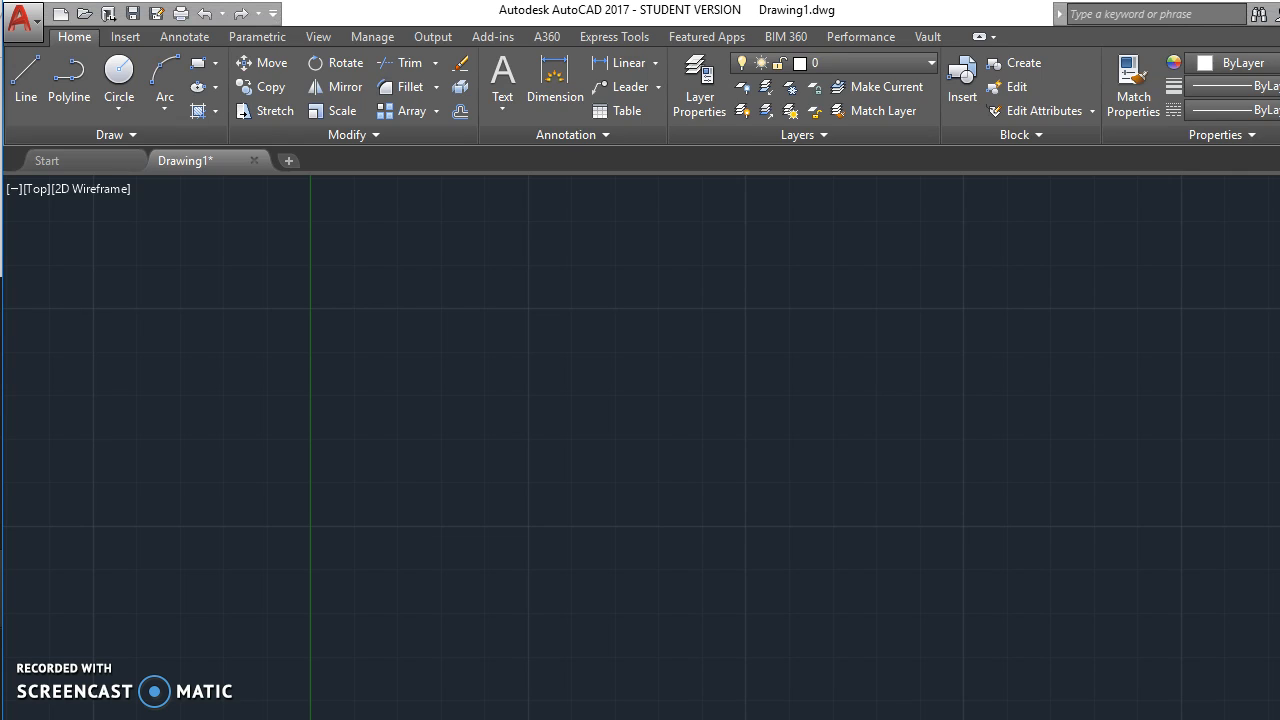
Step: Switch to the browser and copy the large yellow-and-black Batman logo image
key(alt+Tab)
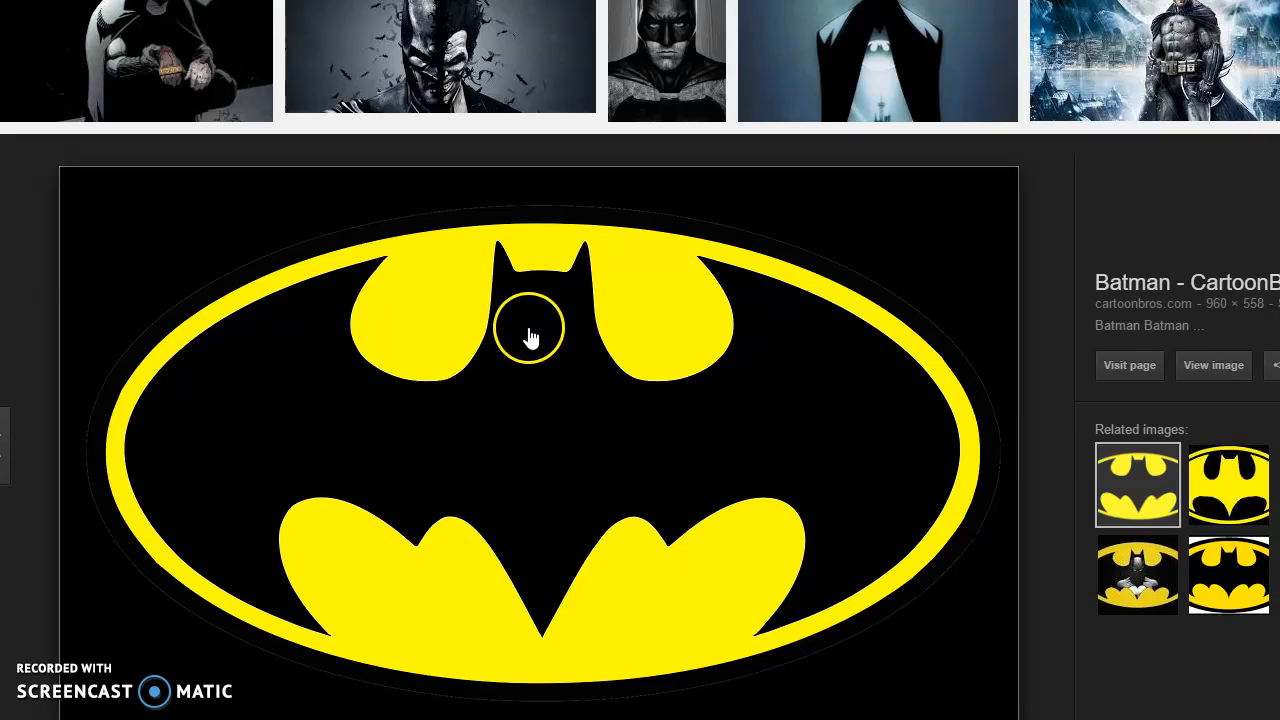
right_click(456, 325)
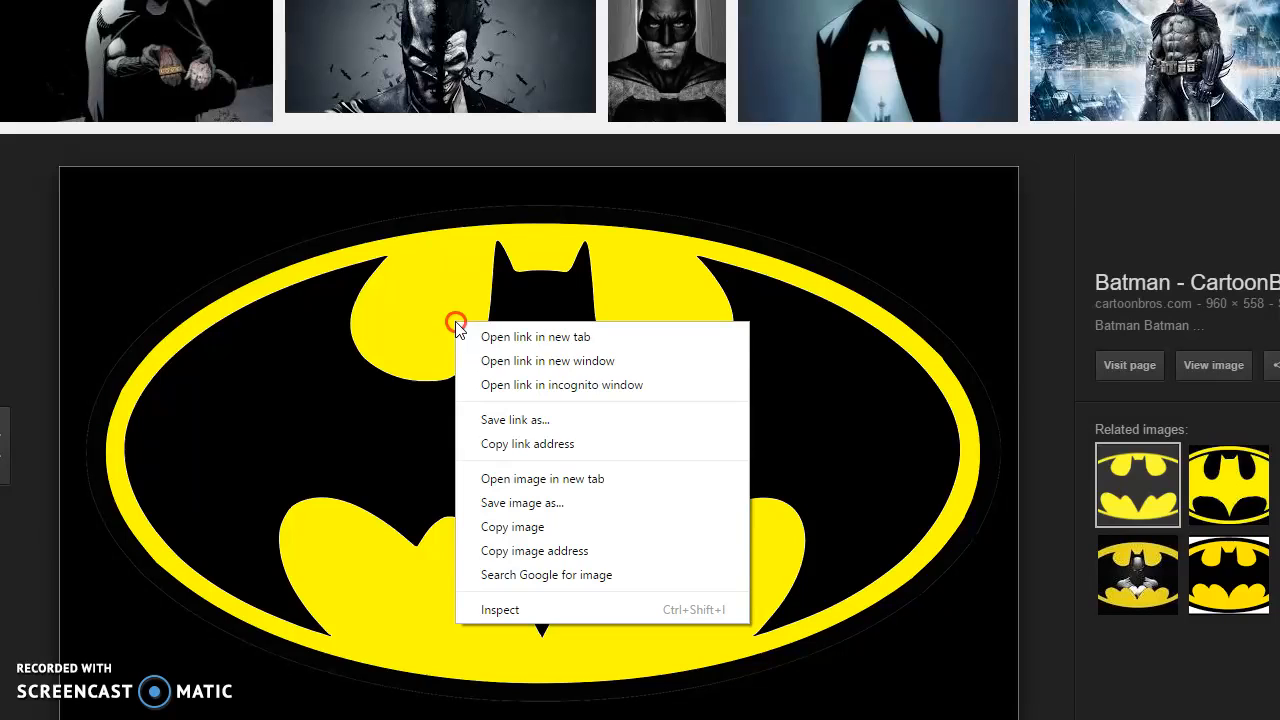
click(486, 530)
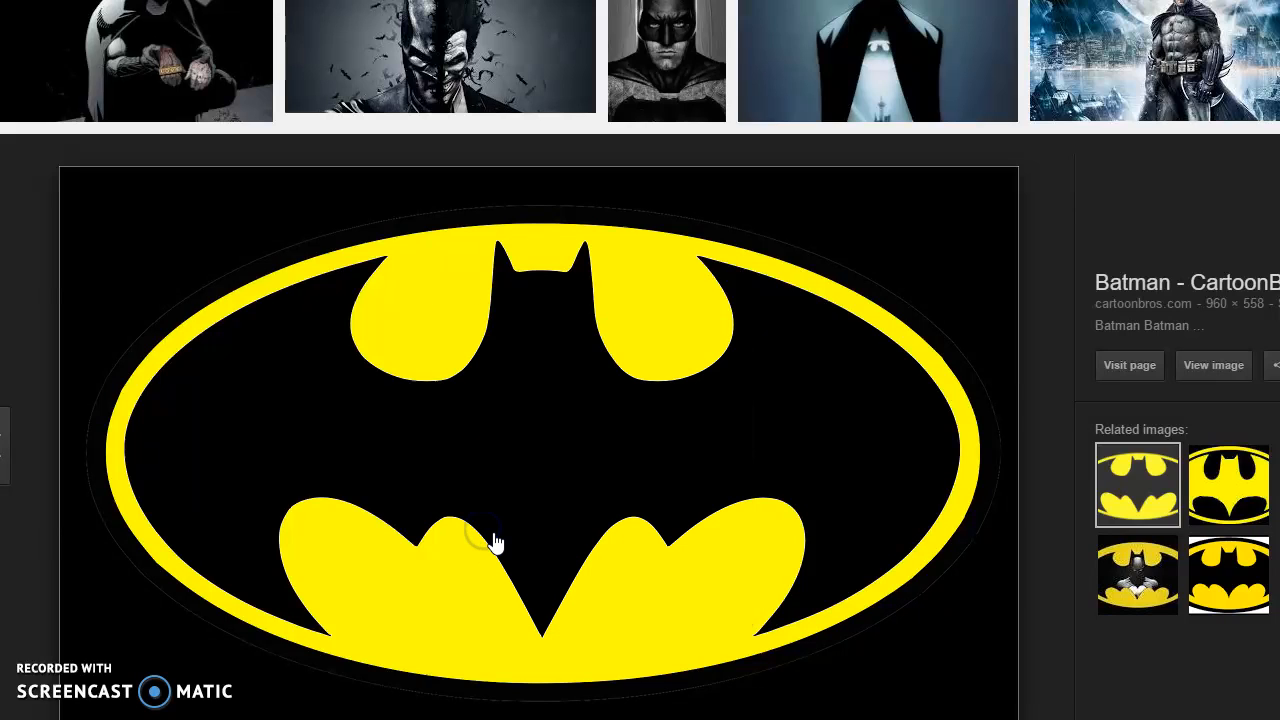
Step: Switch back to AutoCAD and paste the Batman logo into the drawing along the Y axis, just above the origin
key(alt+Tab)
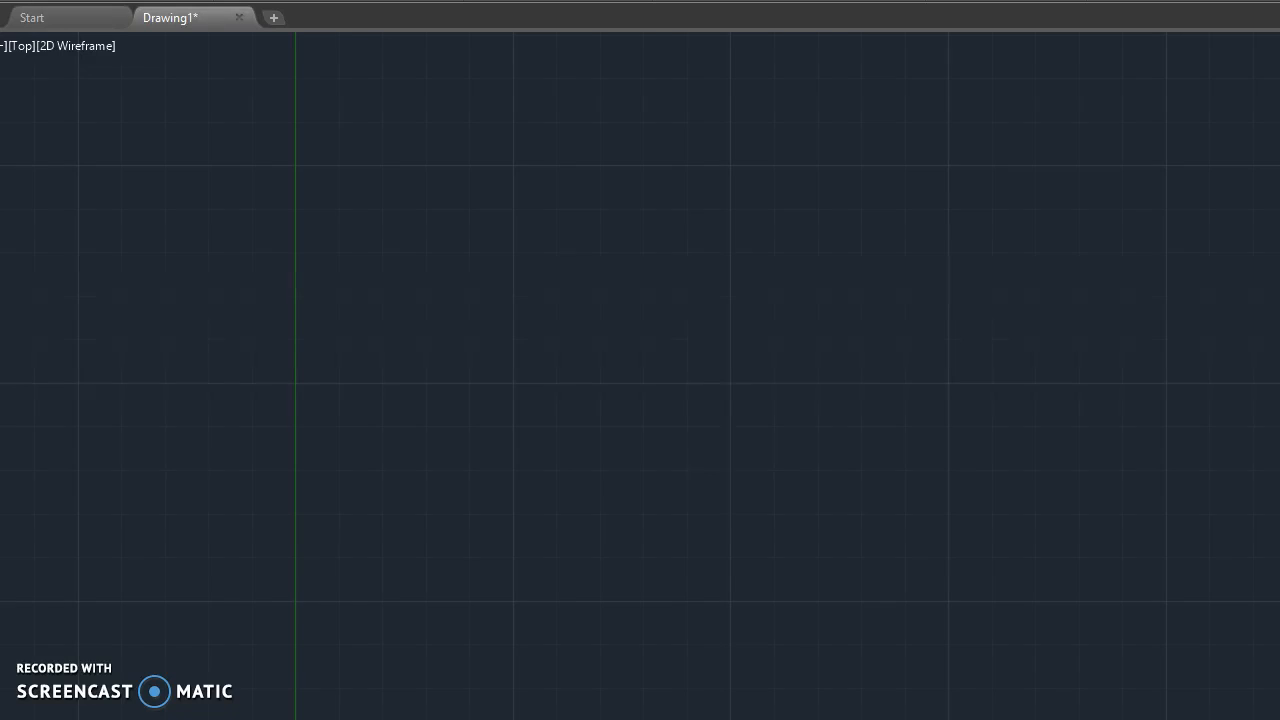
right_click(369, 239)
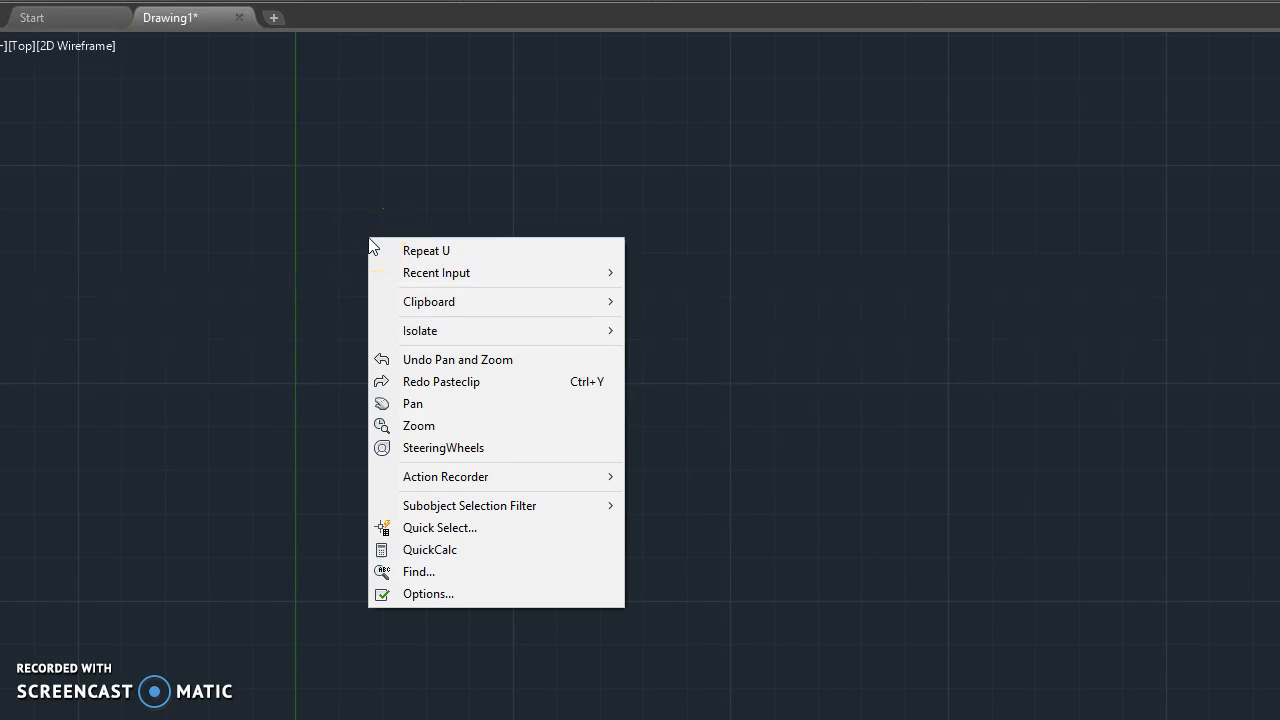
click(348, 221)
key(Escape)
key(ctrl+v)
click(298, 657)
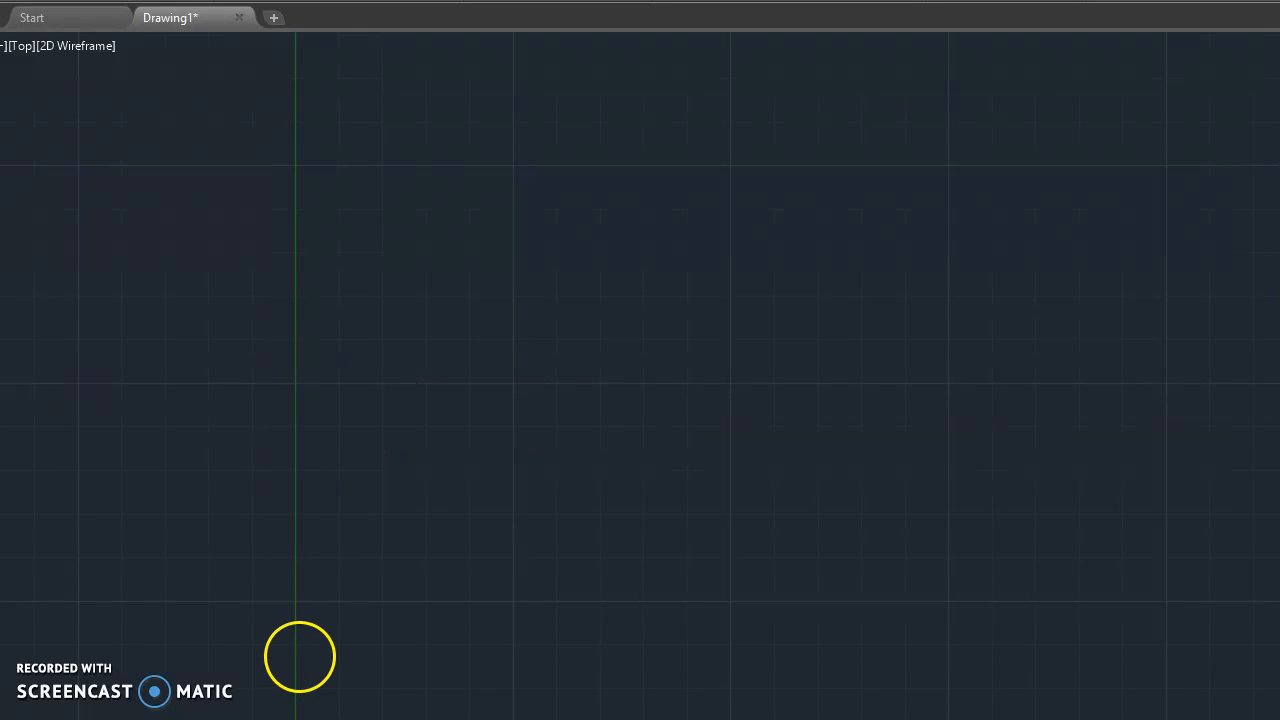
scroll(757, 553, down, 2)
middle_drag(757, 553, 717, 514)
click(670, 646)
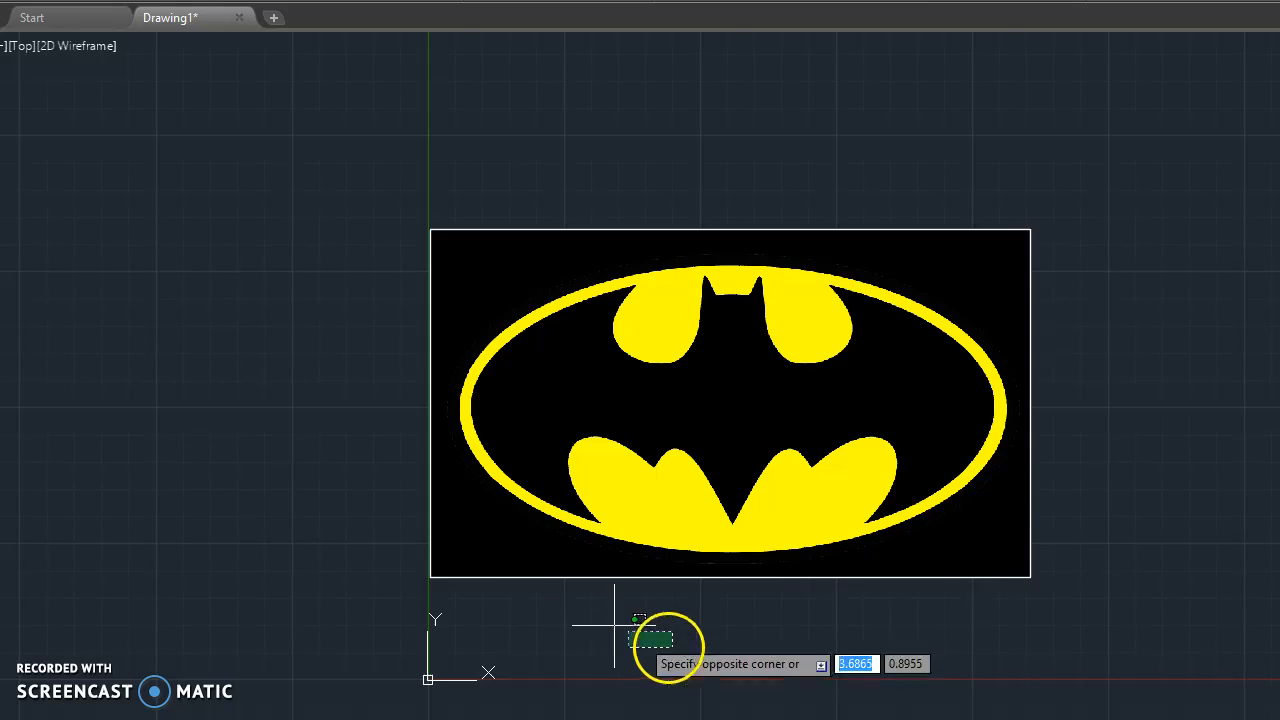
click(543, 637)
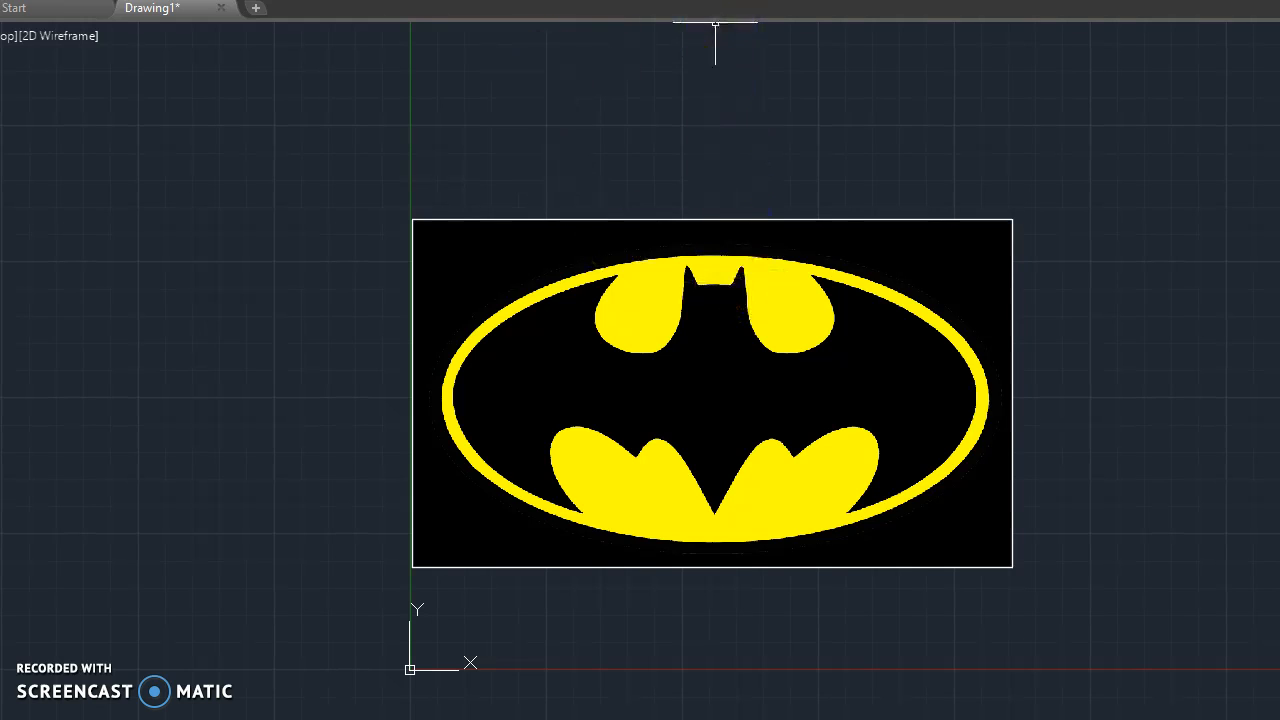
Step: Turn off the grid display in the drawing area
click(1011, 431)
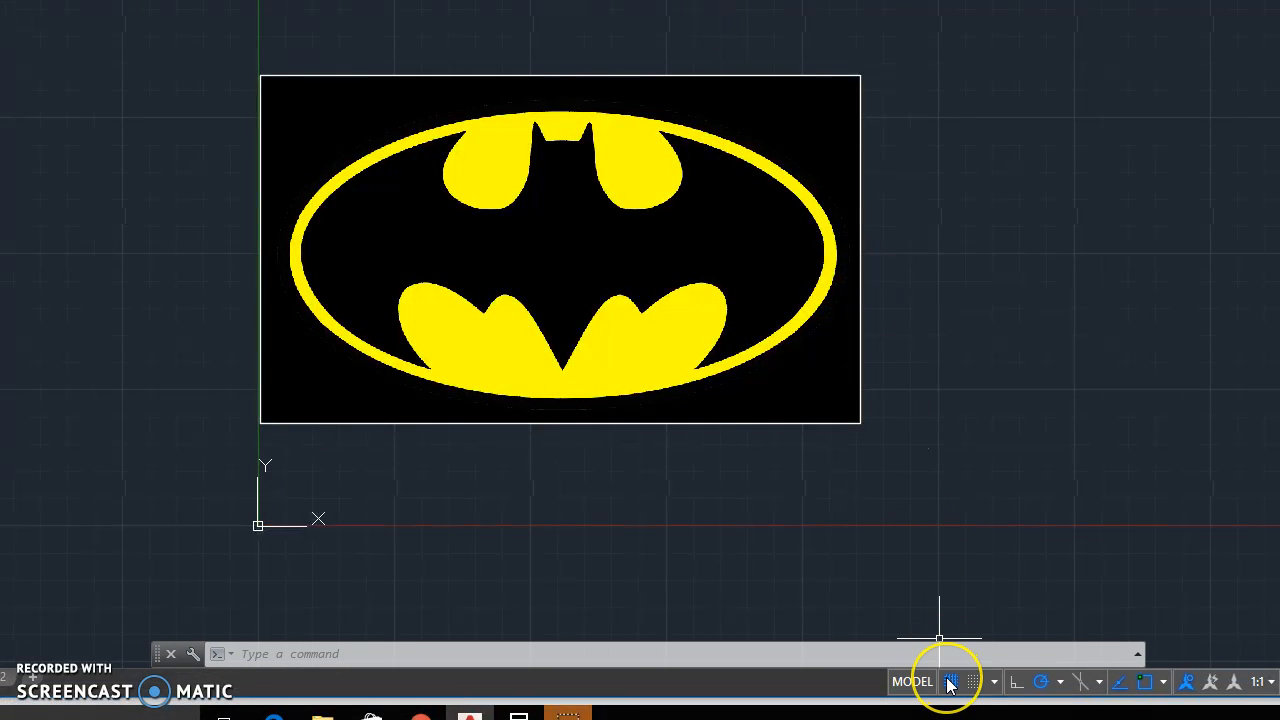
click(950, 683)
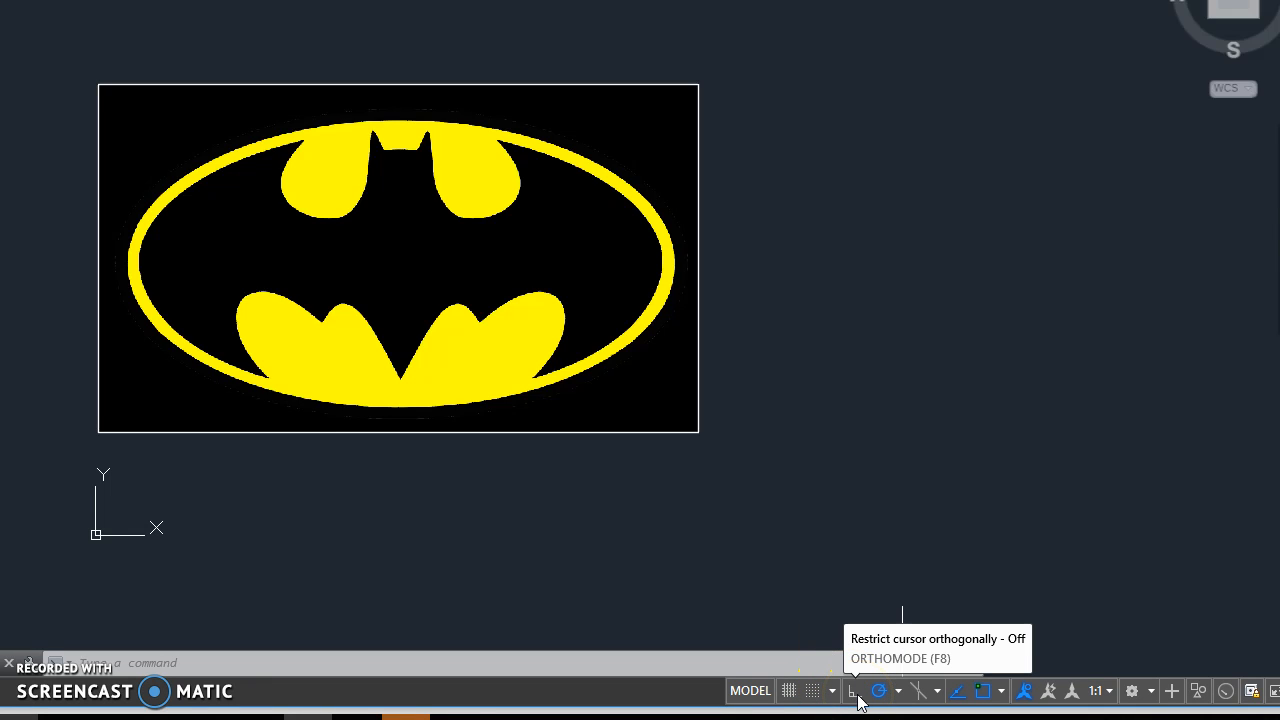
Step: Try out ortho mode by starting a line beside the image, and switch ortho mode off again
click(855, 691)
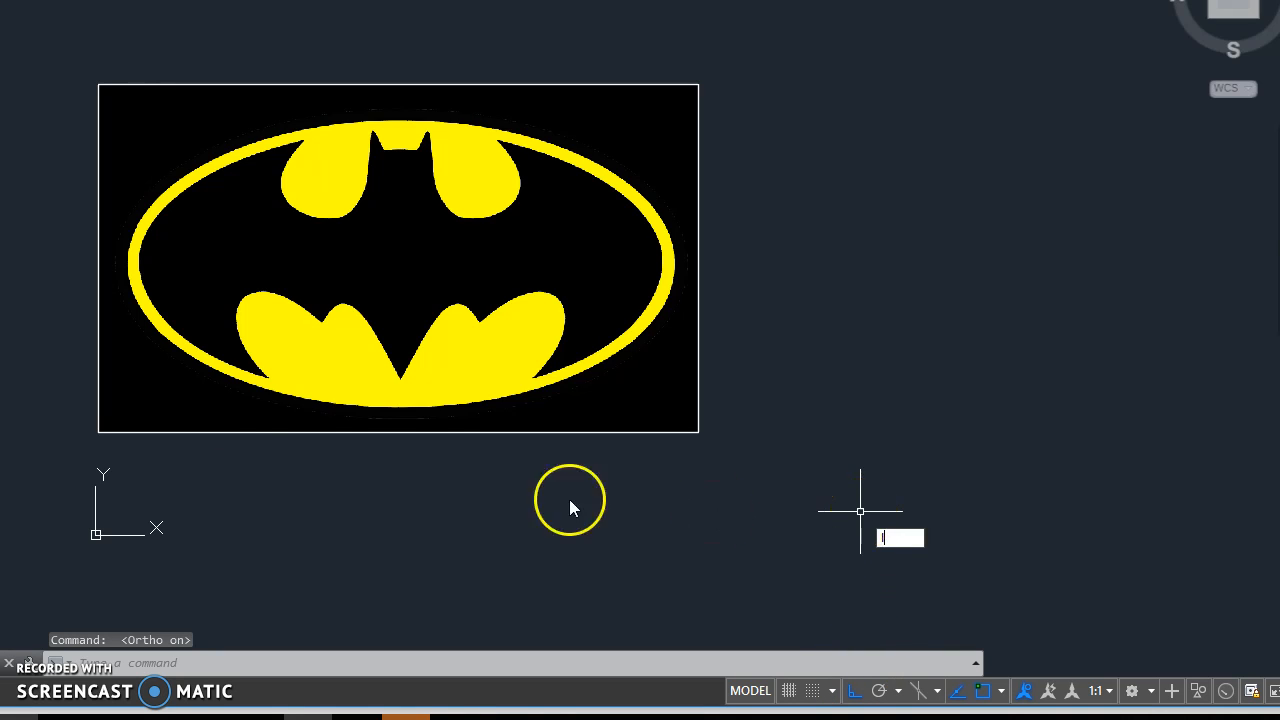
key(Return)
click(805, 497)
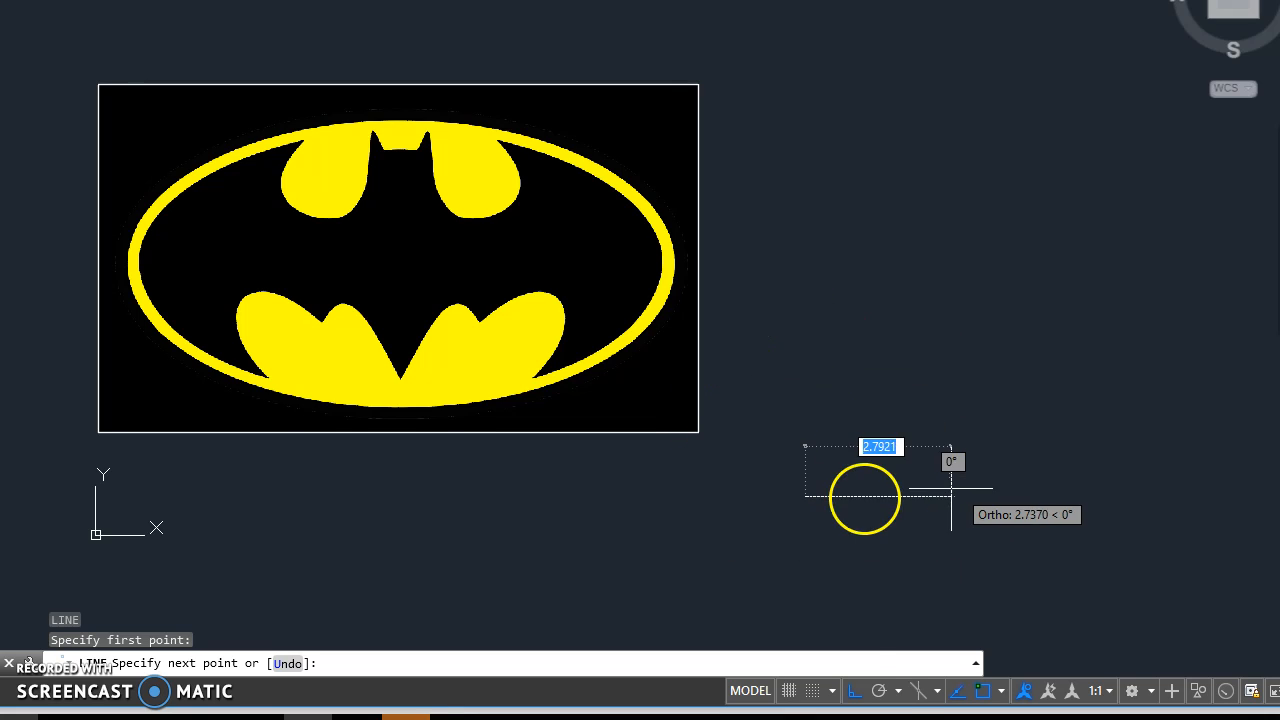
click(852, 690)
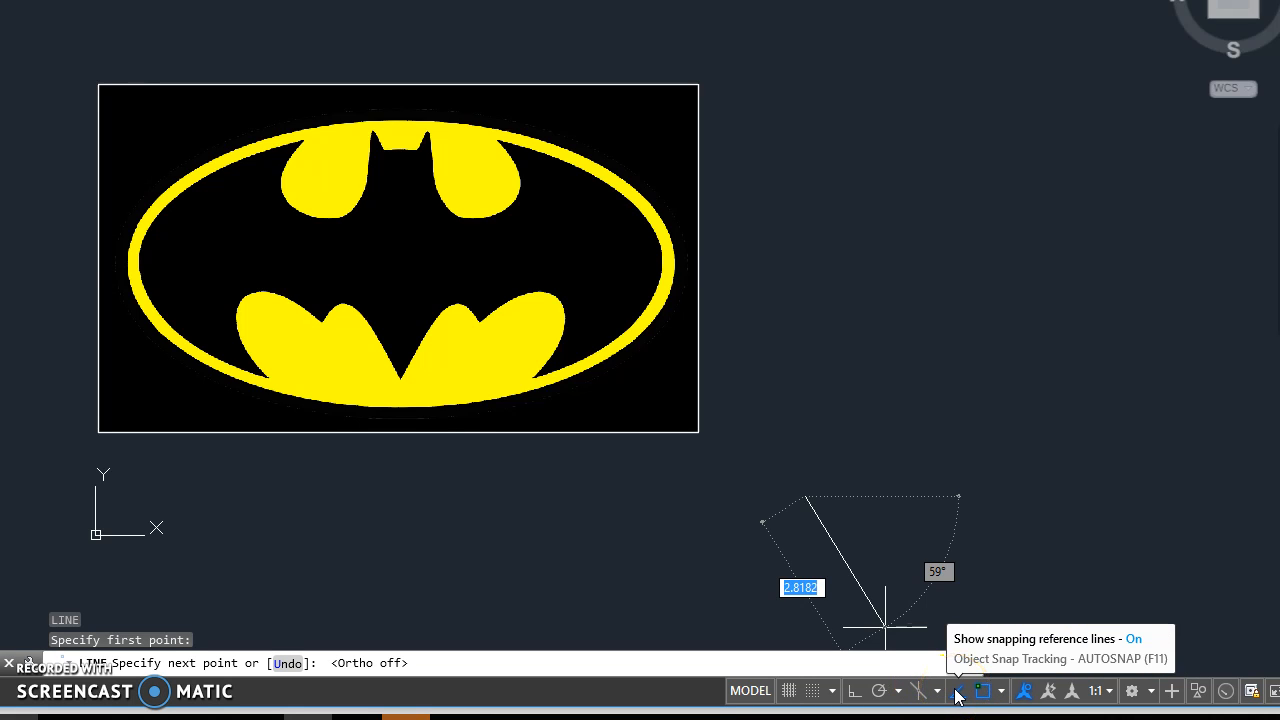
Step: Enable the Quadrant, Perpendicular and Tangent object snaps and cancel the unfinished line
click(1002, 692)
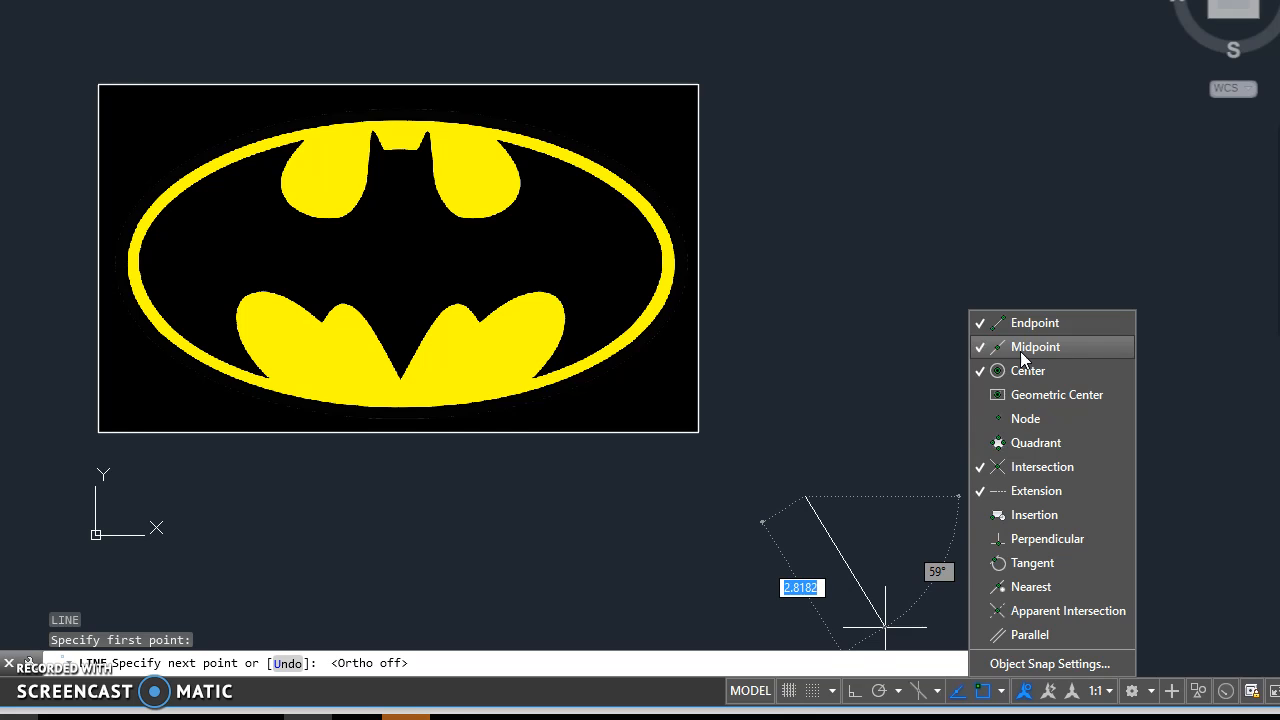
click(1032, 442)
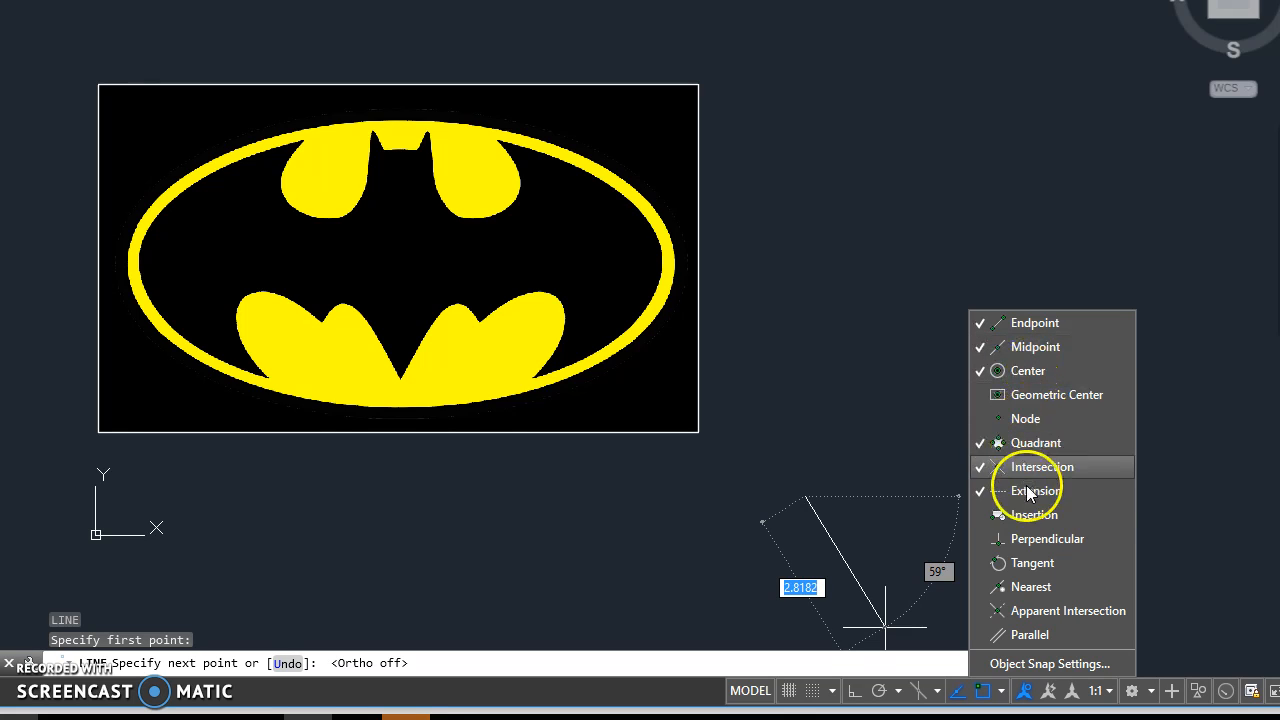
click(1021, 538)
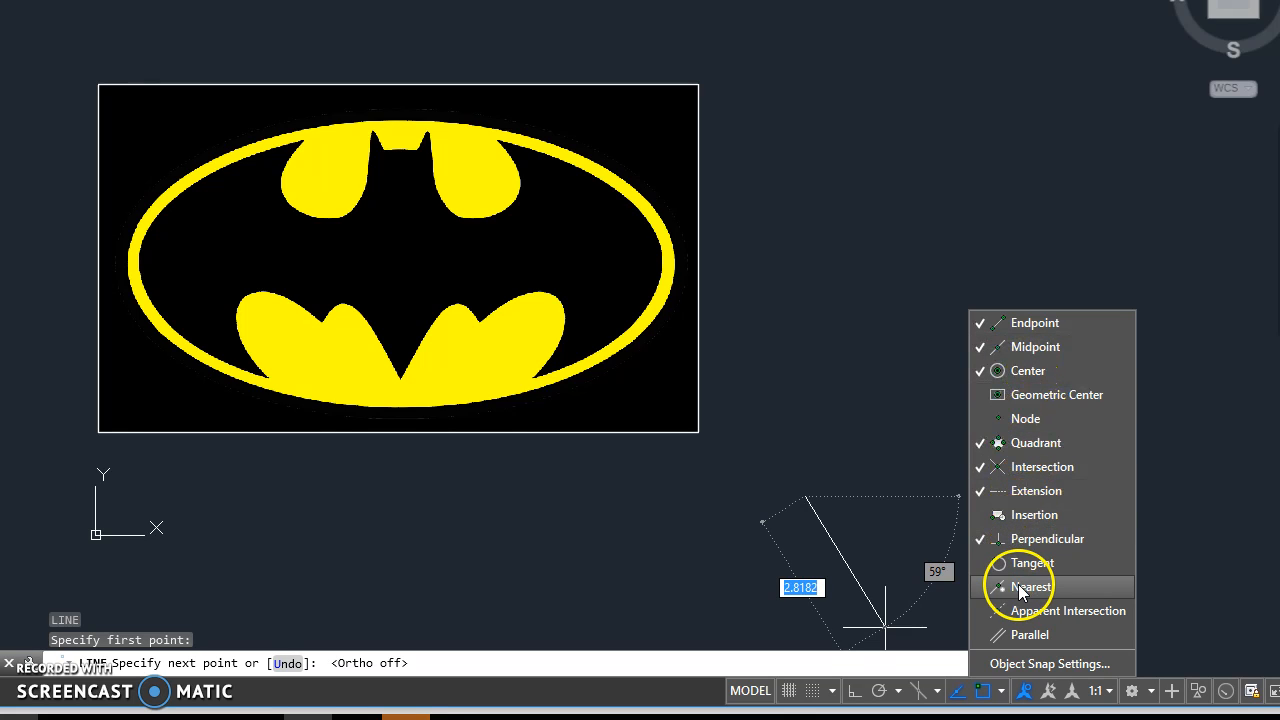
click(1025, 566)
click(1027, 584)
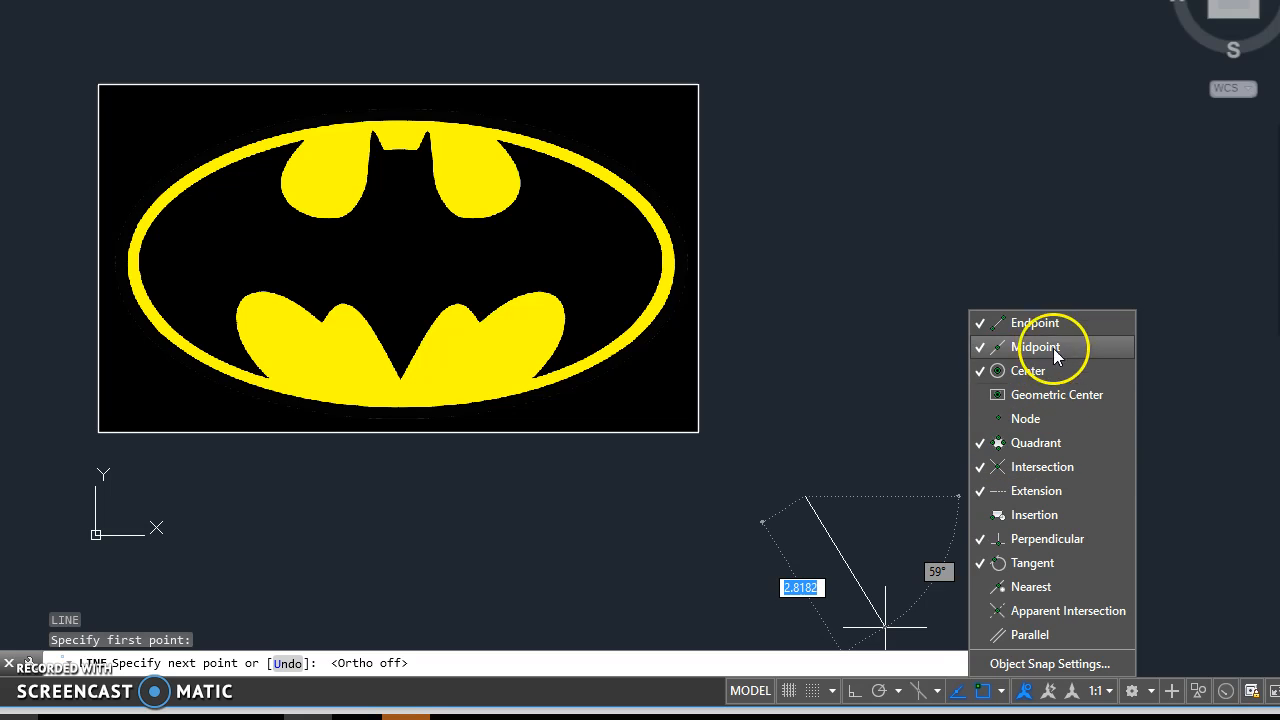
click(1048, 392)
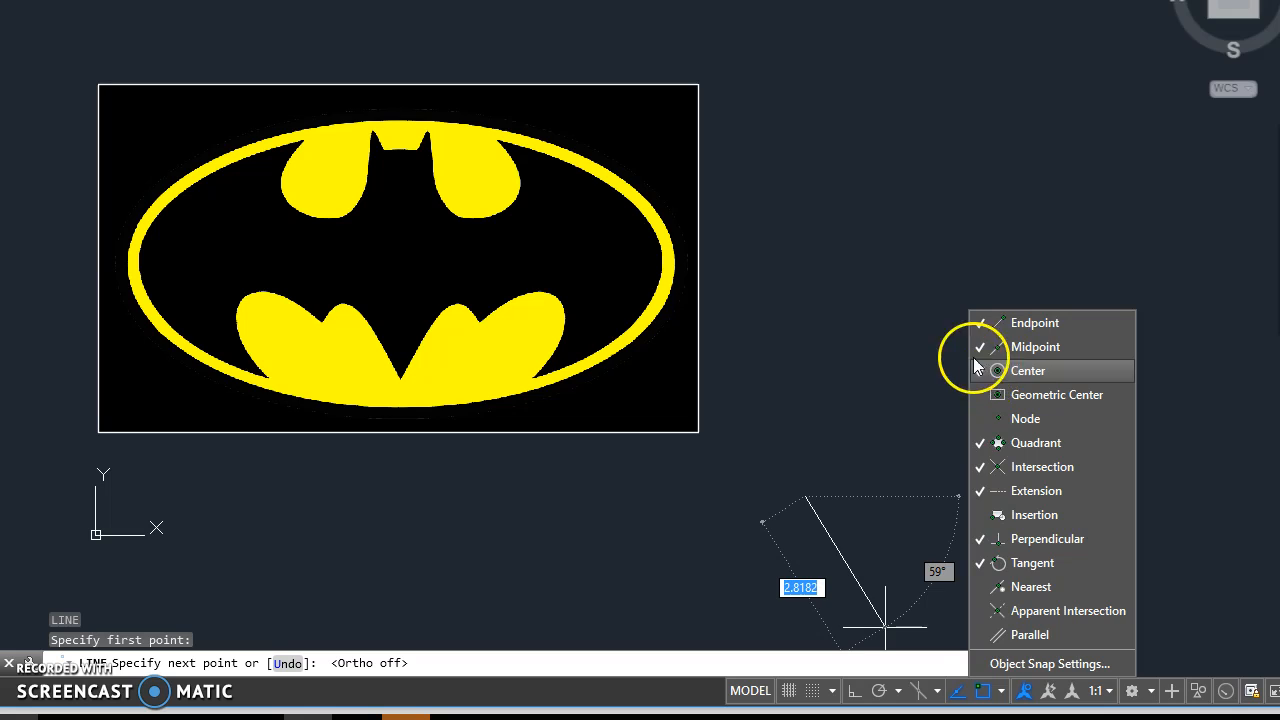
click(917, 240)
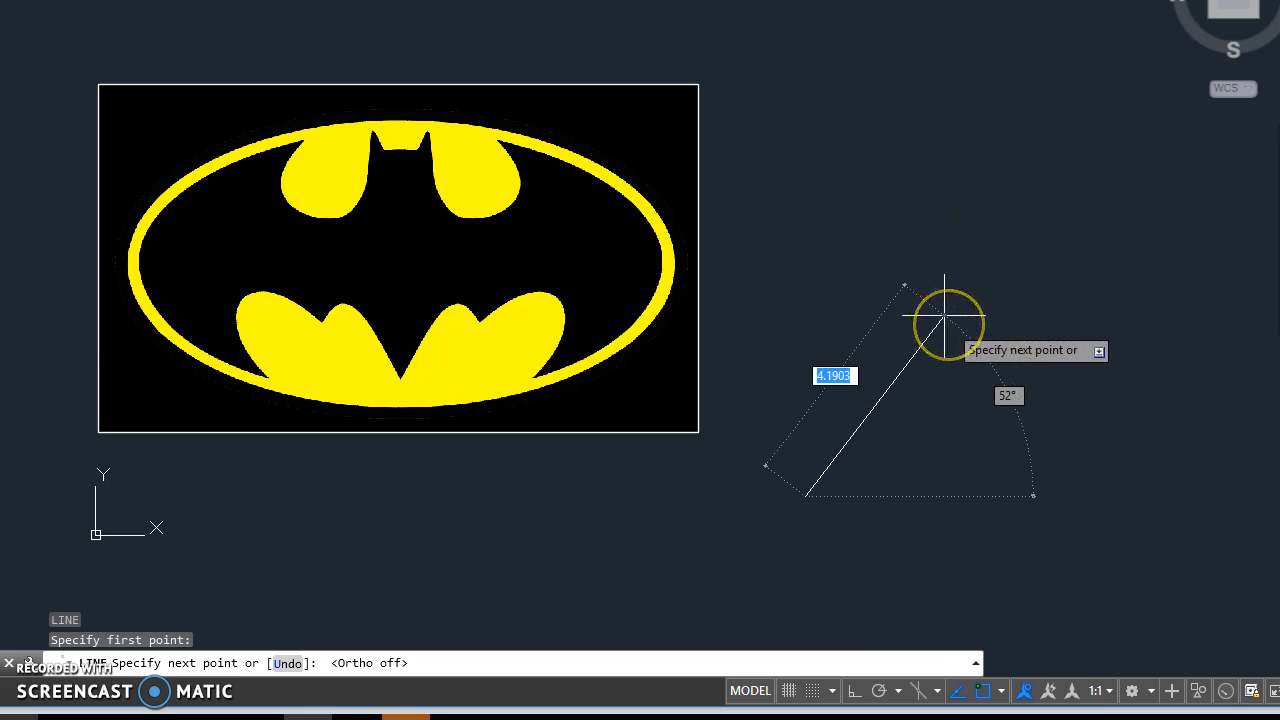
key(Escape)
key(Escape)
key(Escape)
scroll(260, 286, up, 2)
scroll(260, 286, down, 2)
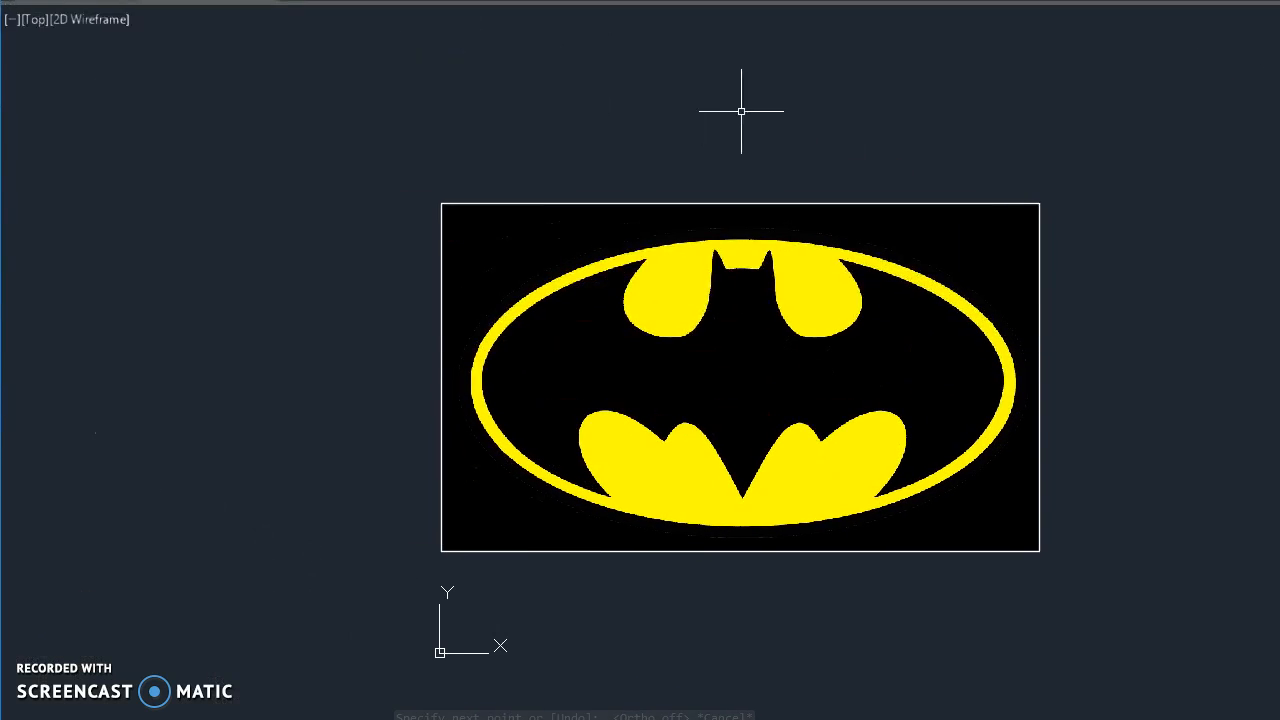
key(Escape)
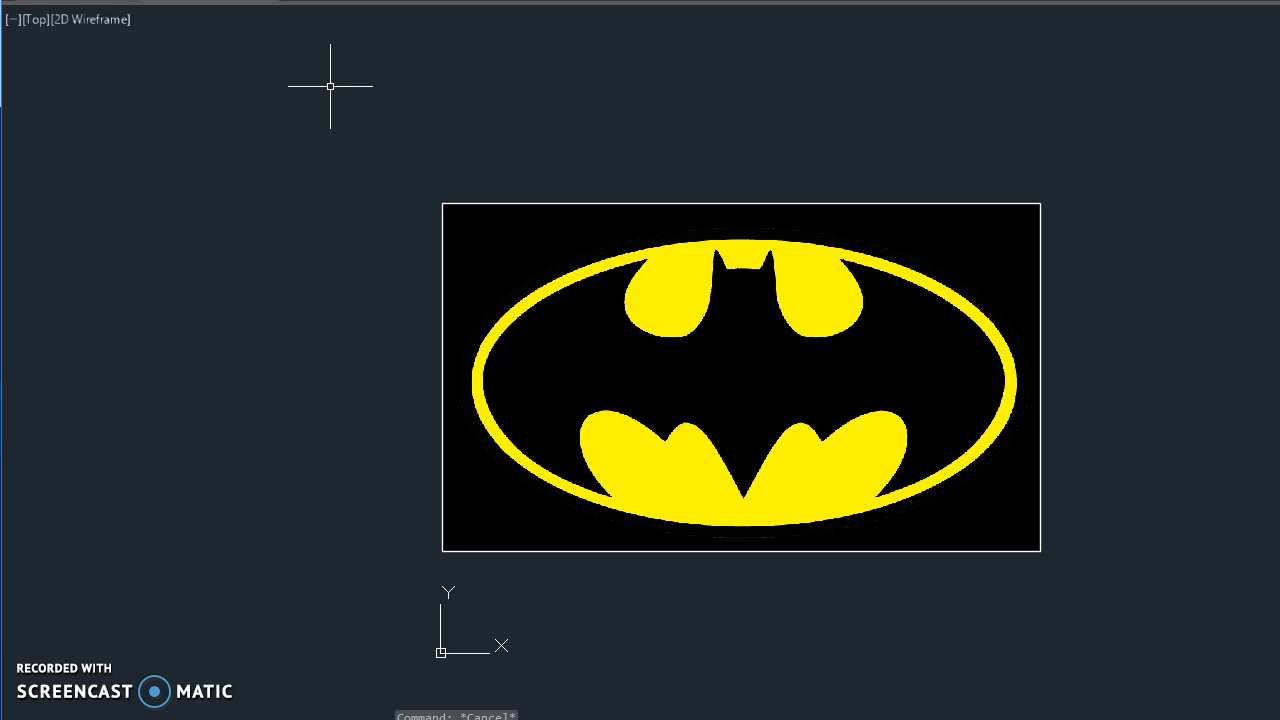
right_drag(334, 86, 365, 91)
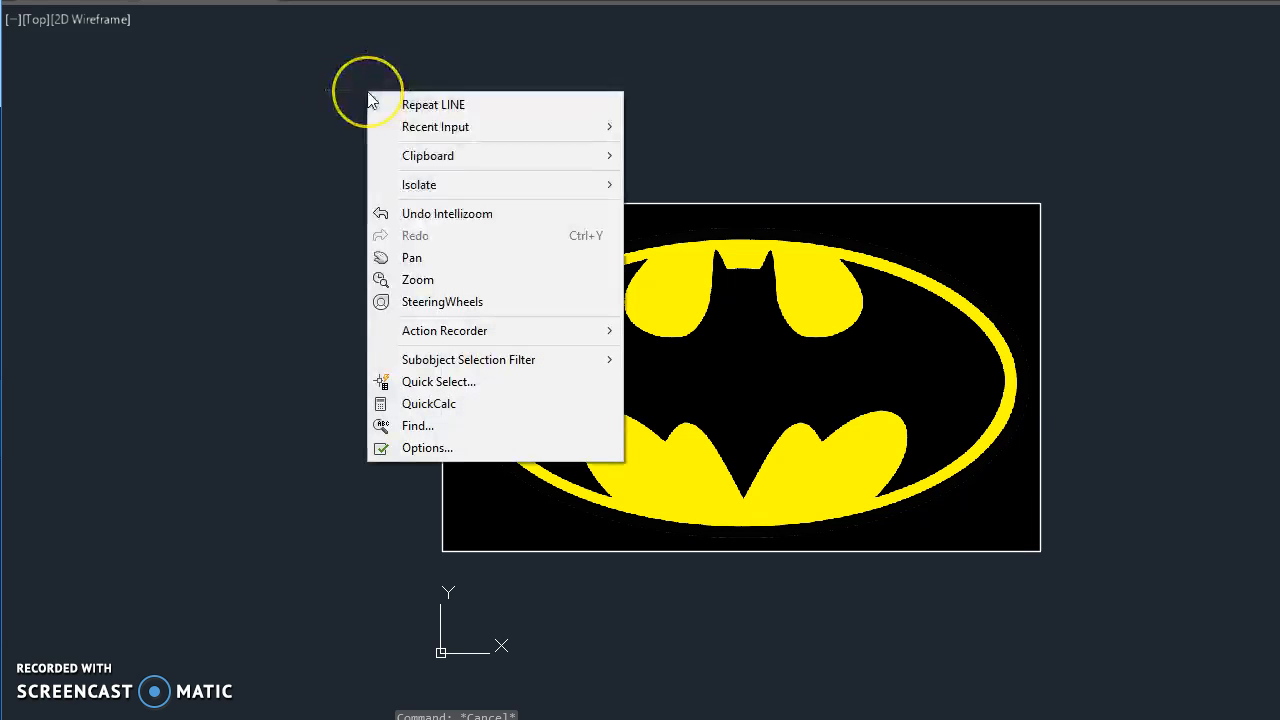
click(328, 106)
right_click(333, 103)
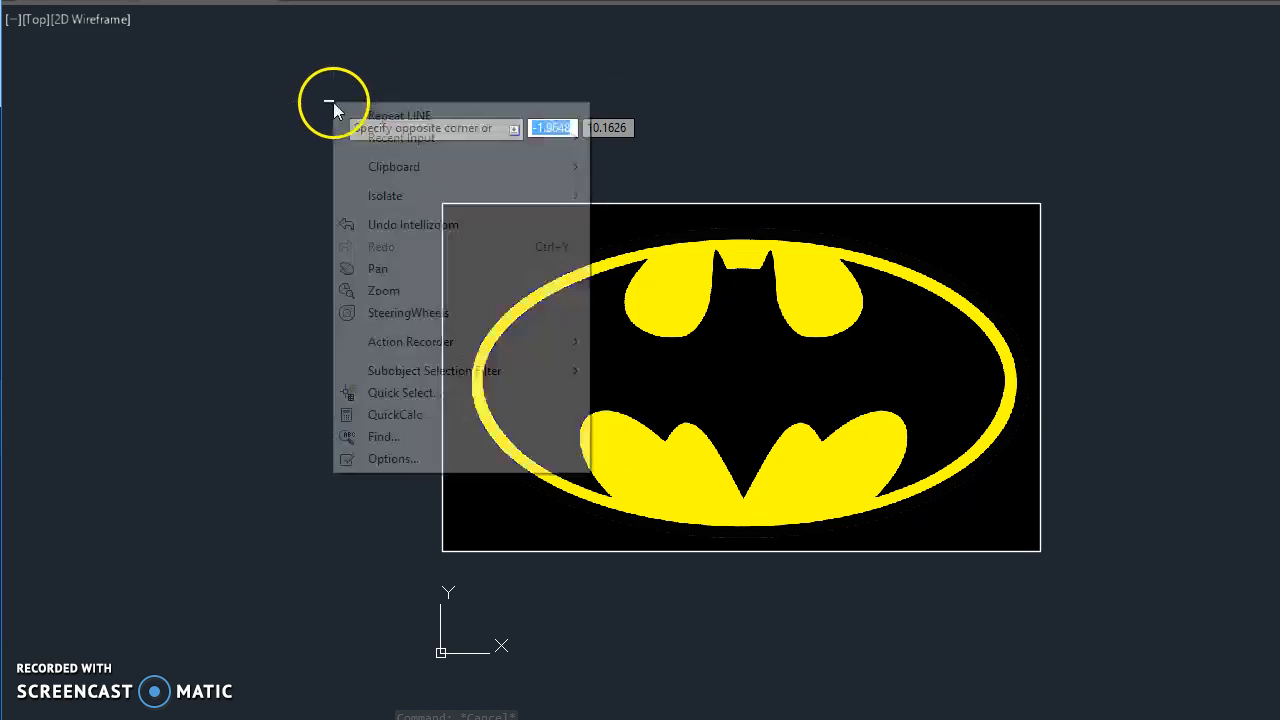
click(314, 103)
click(311, 97)
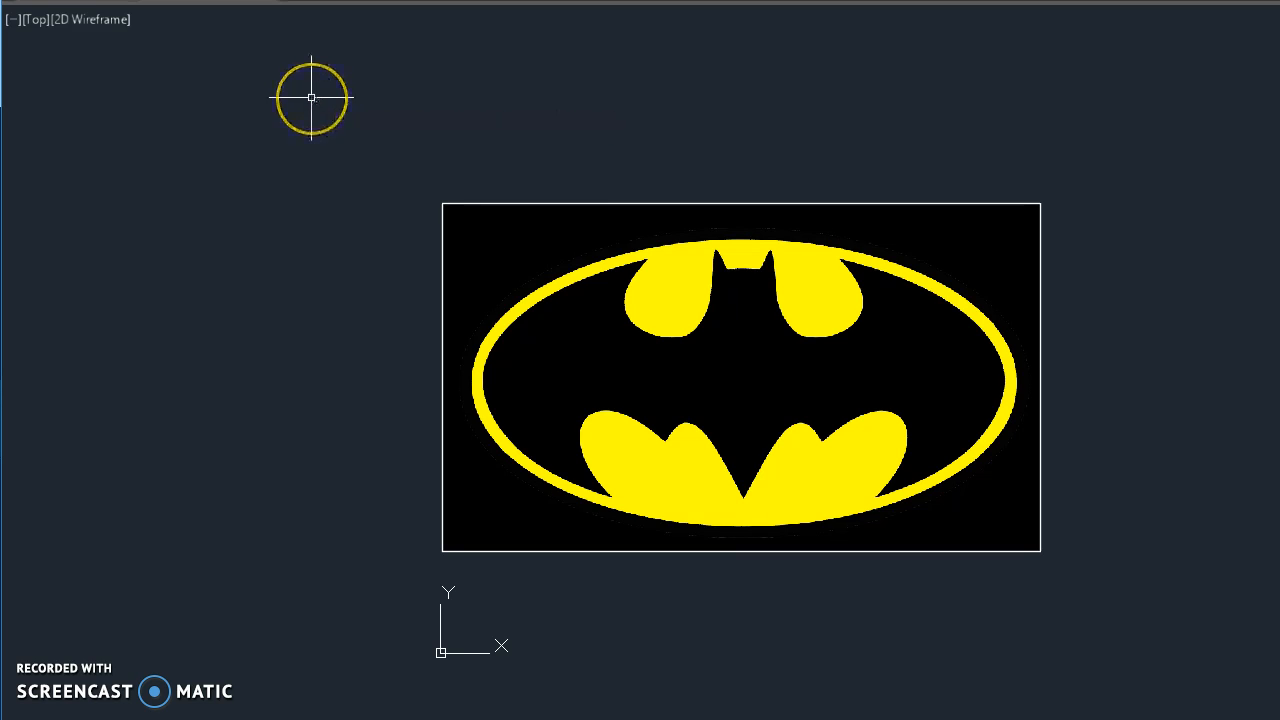
Step: Open the Properties palette, dock it beside the drawing area and make it slightly narrower
key(ctrl+1)
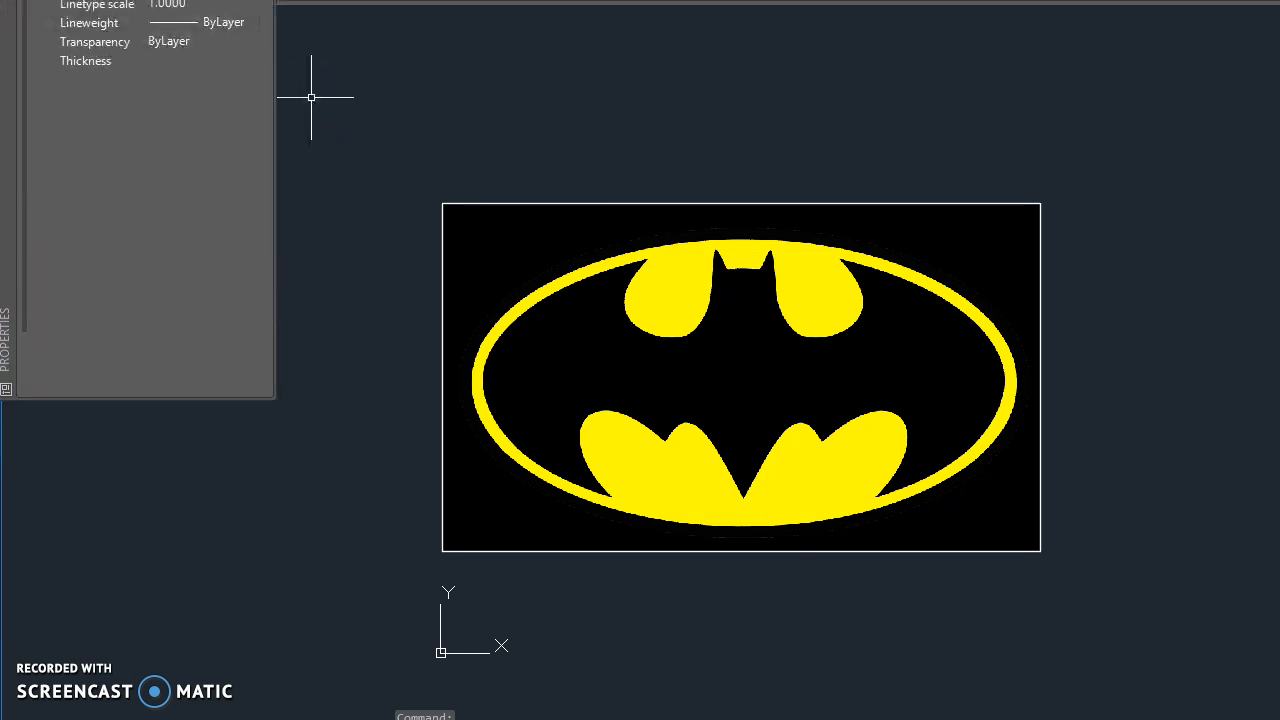
drag(20, 71, 22, 172)
mouse_move(62, 22)
mouse_down()
mouse_move(349, 171)
mouse_move(498, 160)
mouse_move(500, 124)
mouse_up()
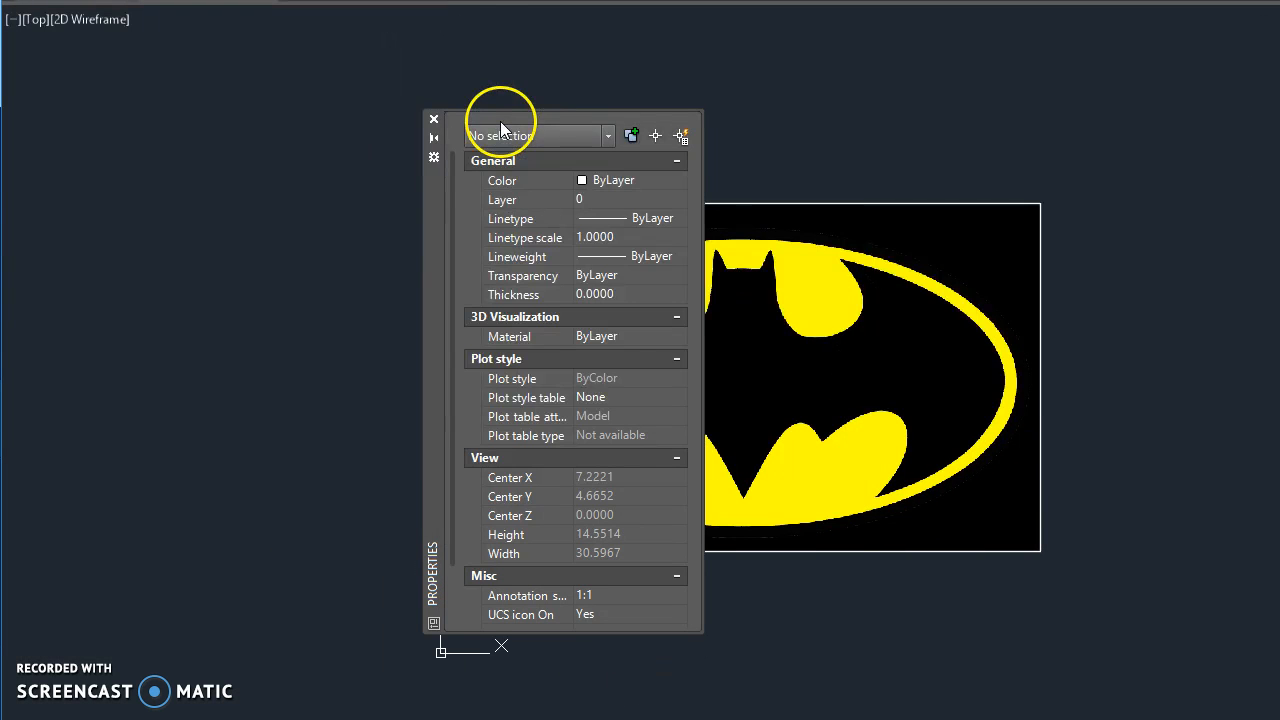
mouse_move(431, 224)
mouse_down()
mouse_move(355, 235)
mouse_move(15, 218)
mouse_up()
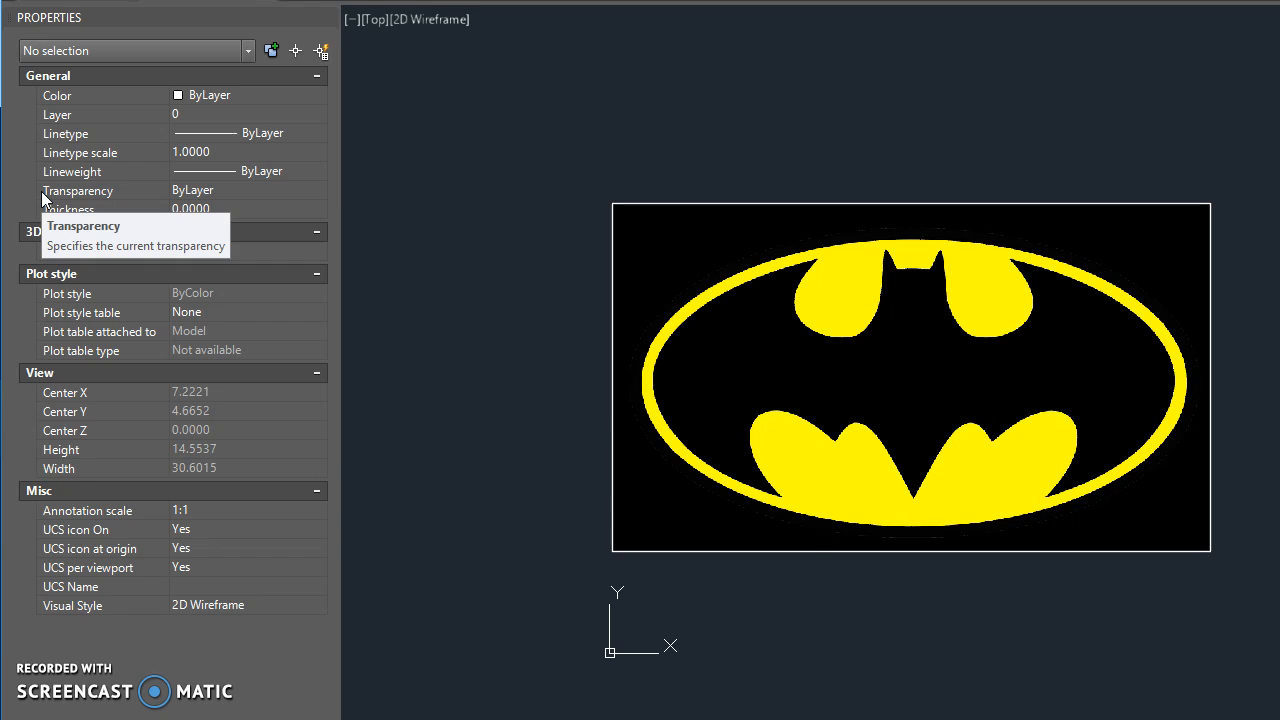
drag(337, 171, 309, 171)
Step: Set the width of the pasted Batman image to 6 with its aspect ratio locked, and deselect it
click(452, 112)
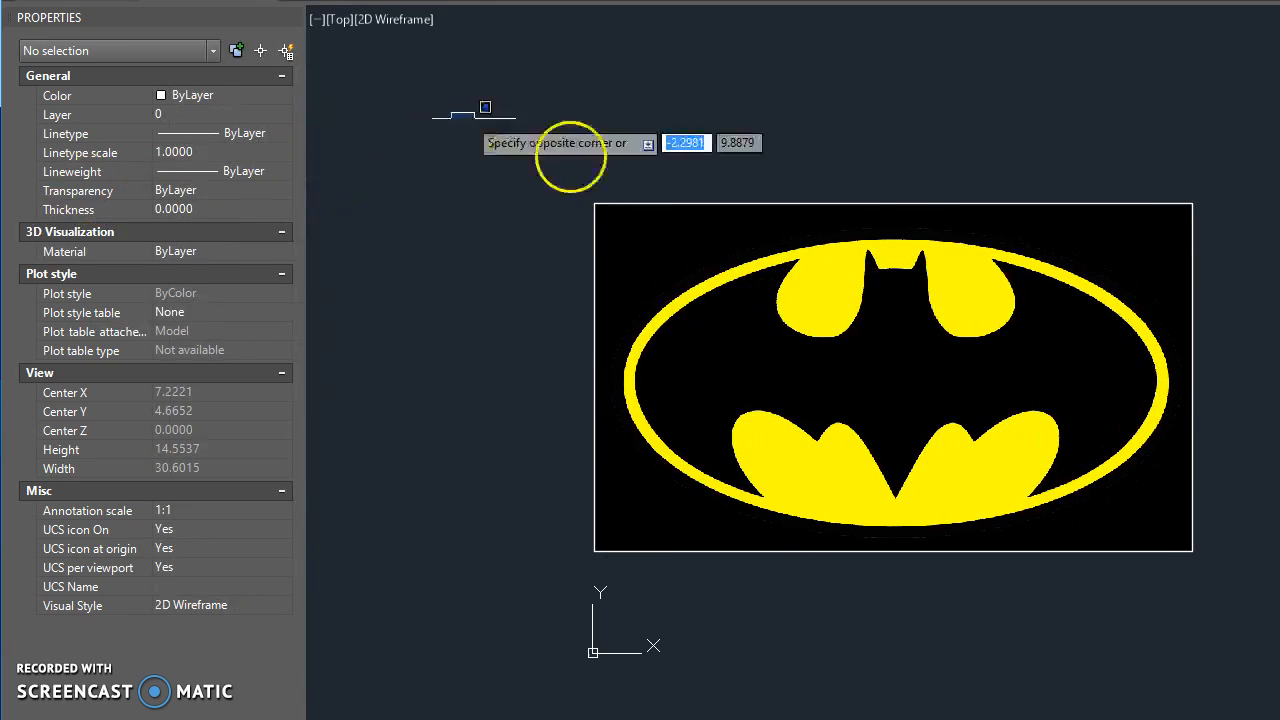
click(427, 133)
click(634, 243)
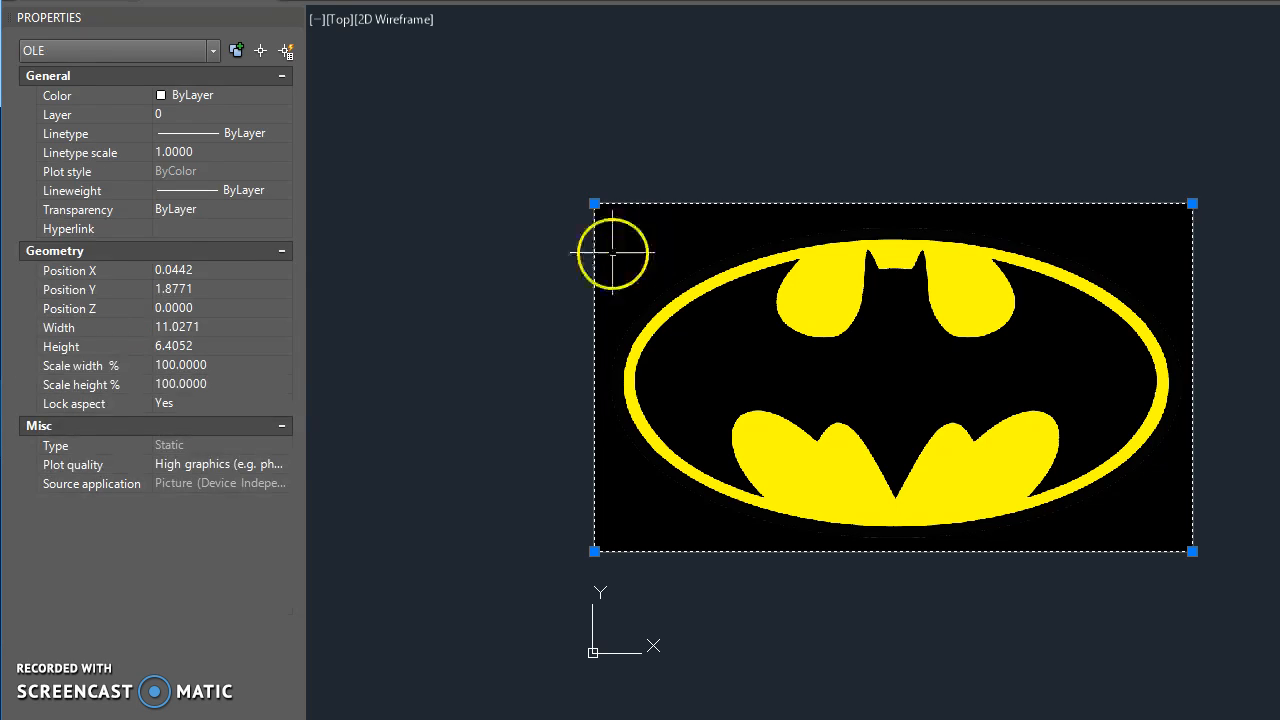
click(219, 327)
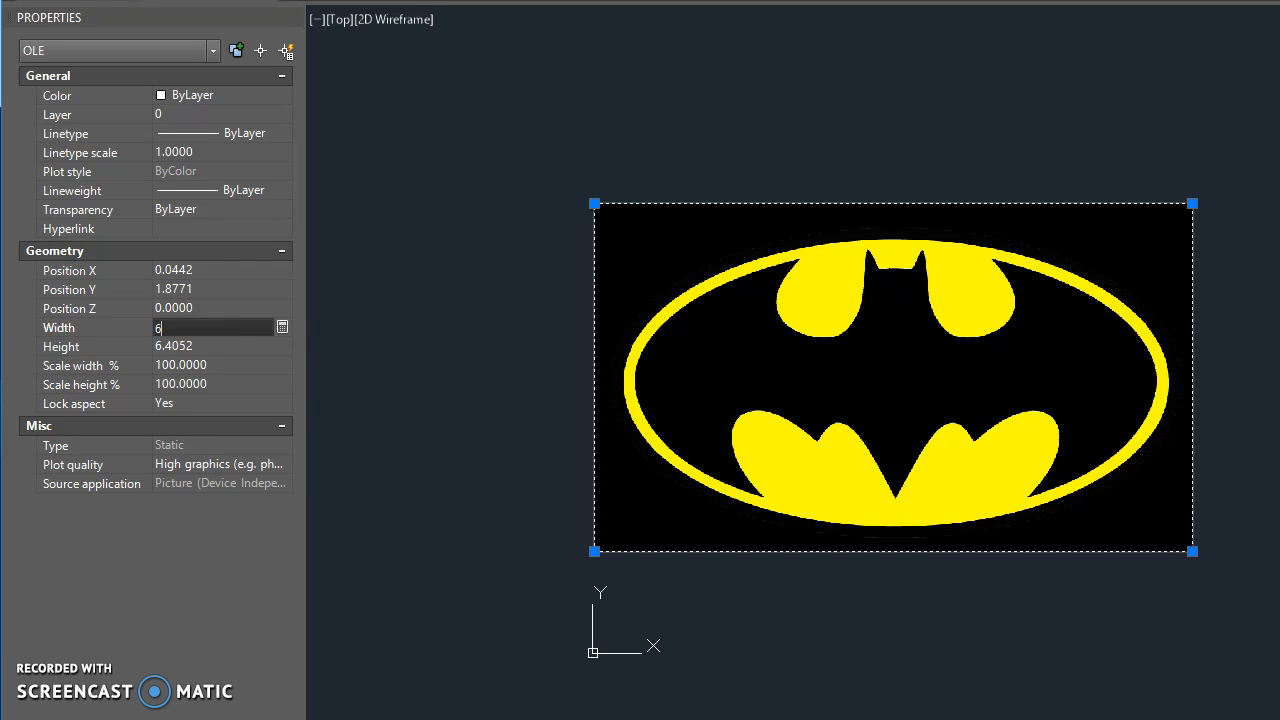
text(6)
key(Tab)
click(434, 323)
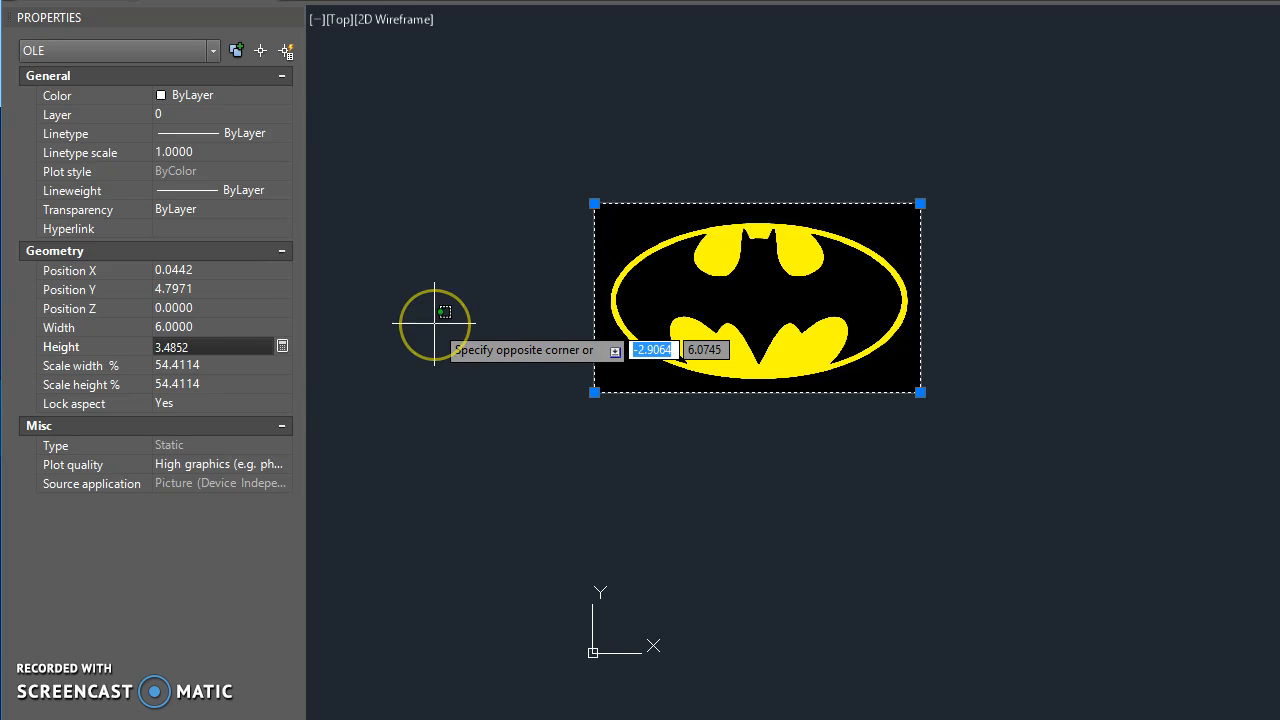
key(Escape)
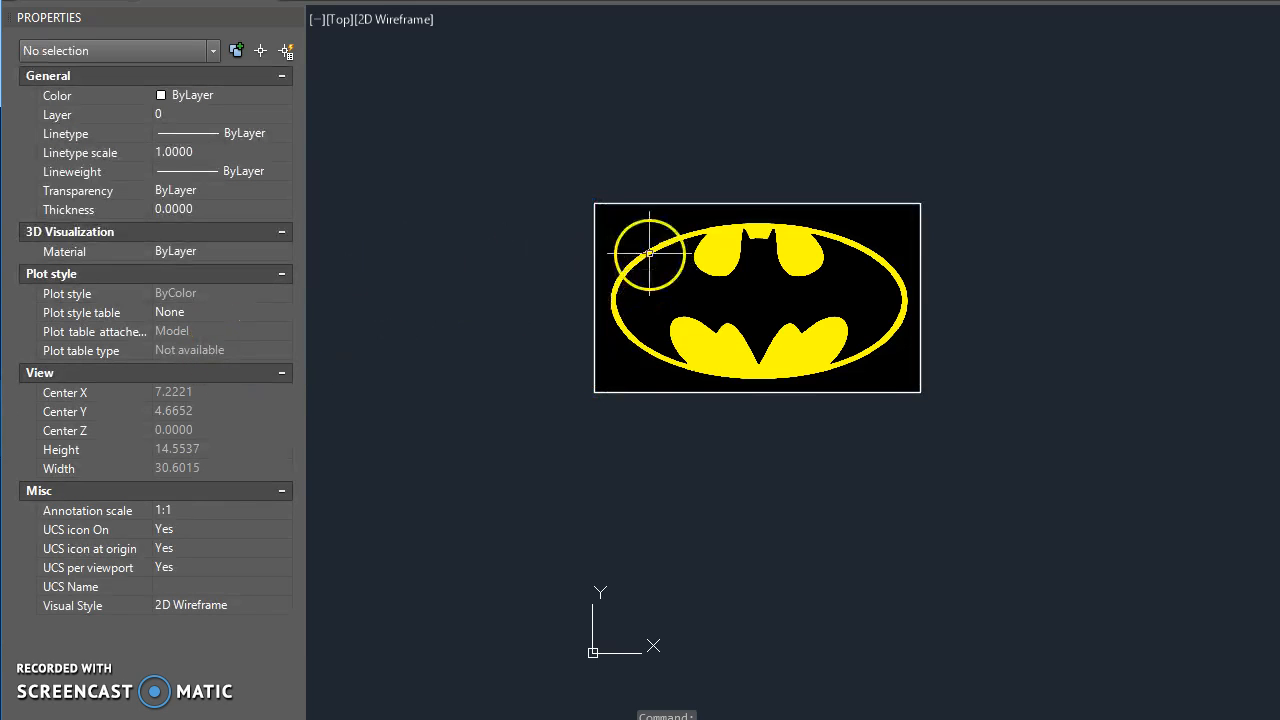
click(605, 250)
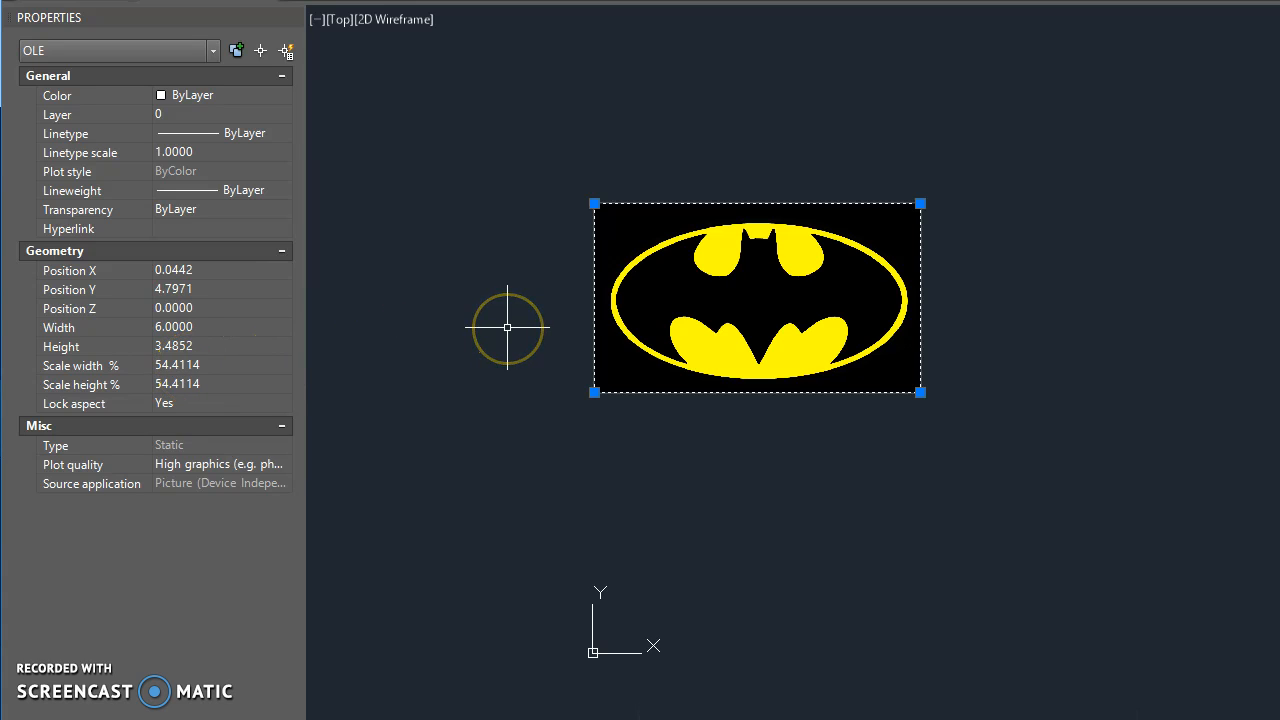
key(Escape)
scroll(529, 314, up, 4)
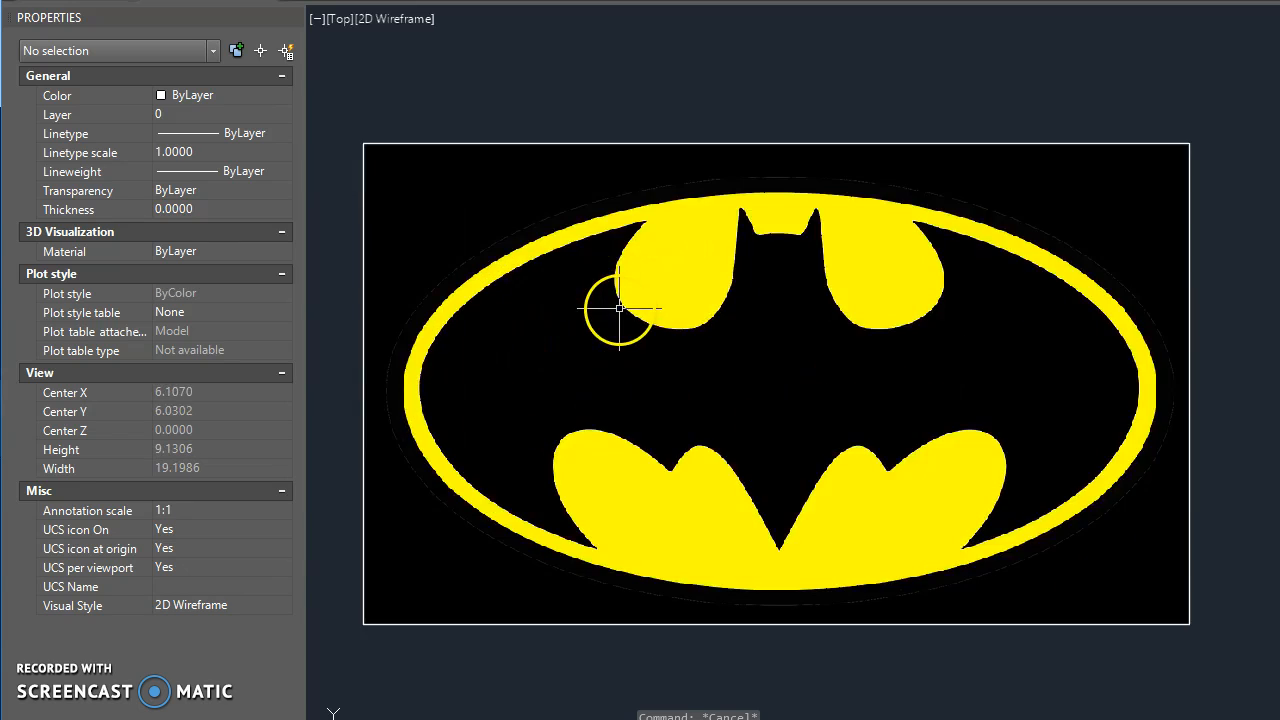
middle_drag(620, 308, 591, 295)
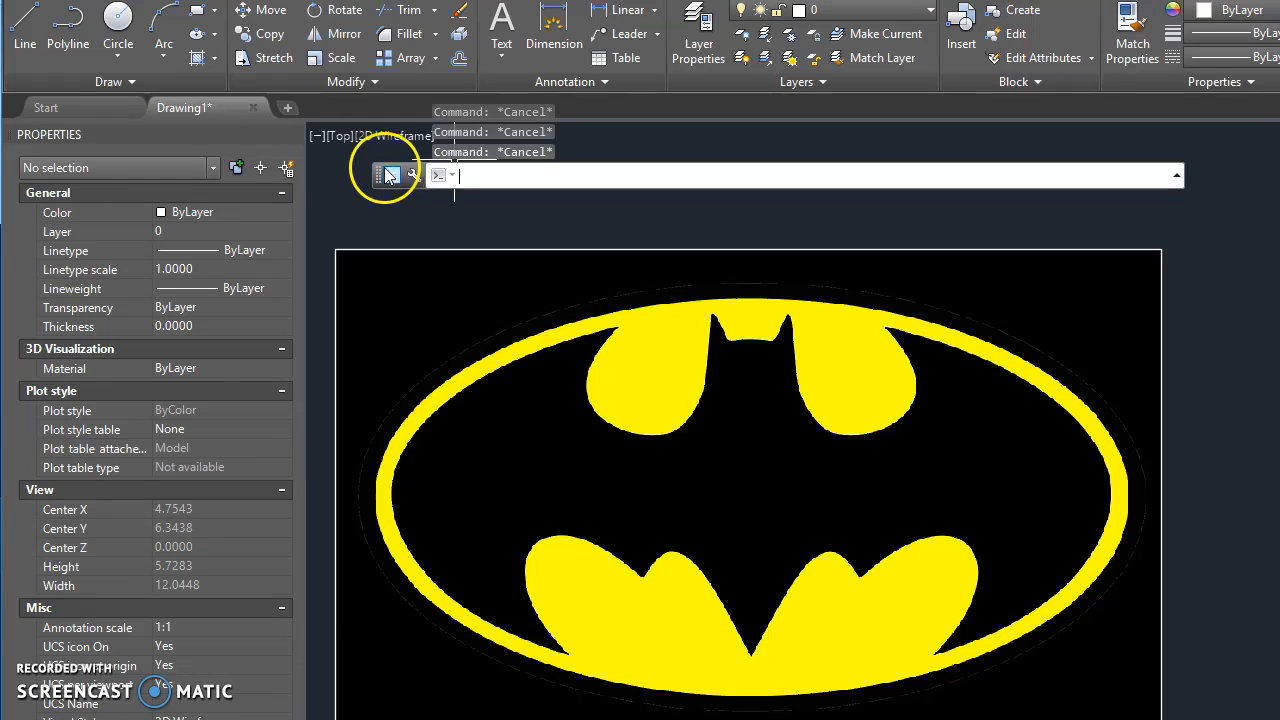
Step: Move the command line below the image and trace the ring's left inner edge with a spline between the upper and lower wing corners
mouse_move(380, 177)
mouse_down()
mouse_move(453, 428)
mouse_move(460, 715)
mouse_up()
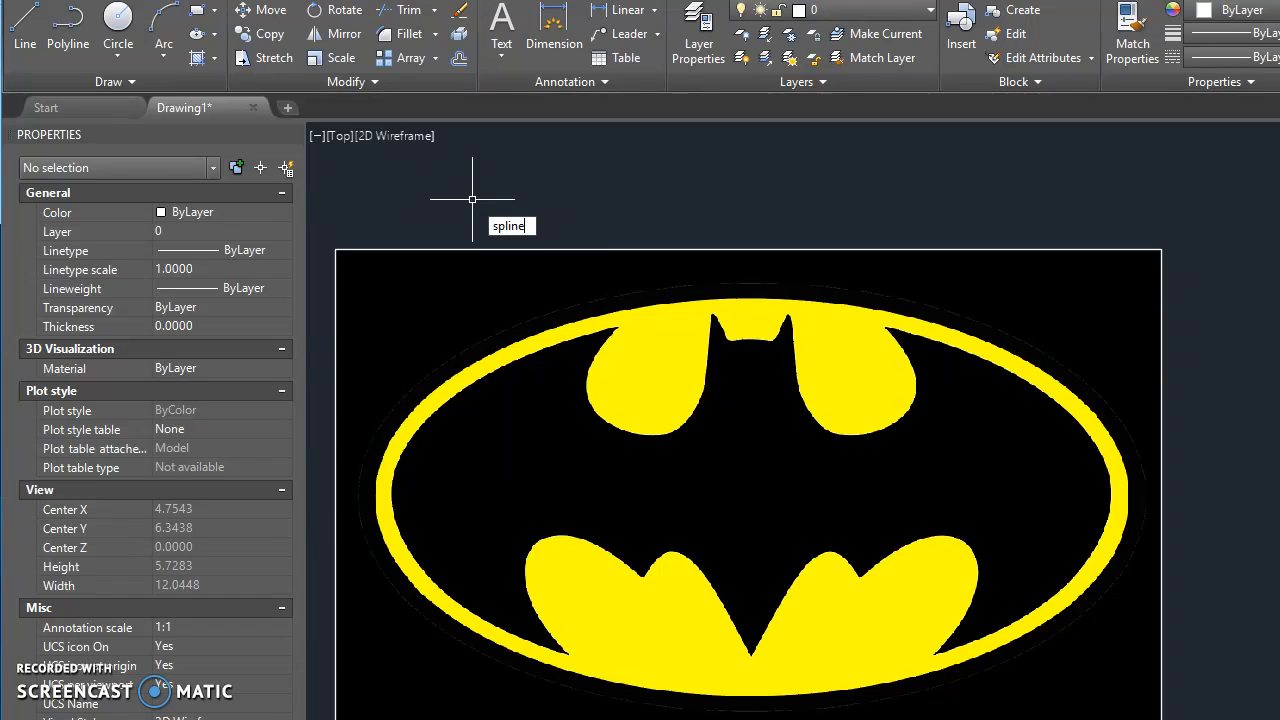
key(Return)
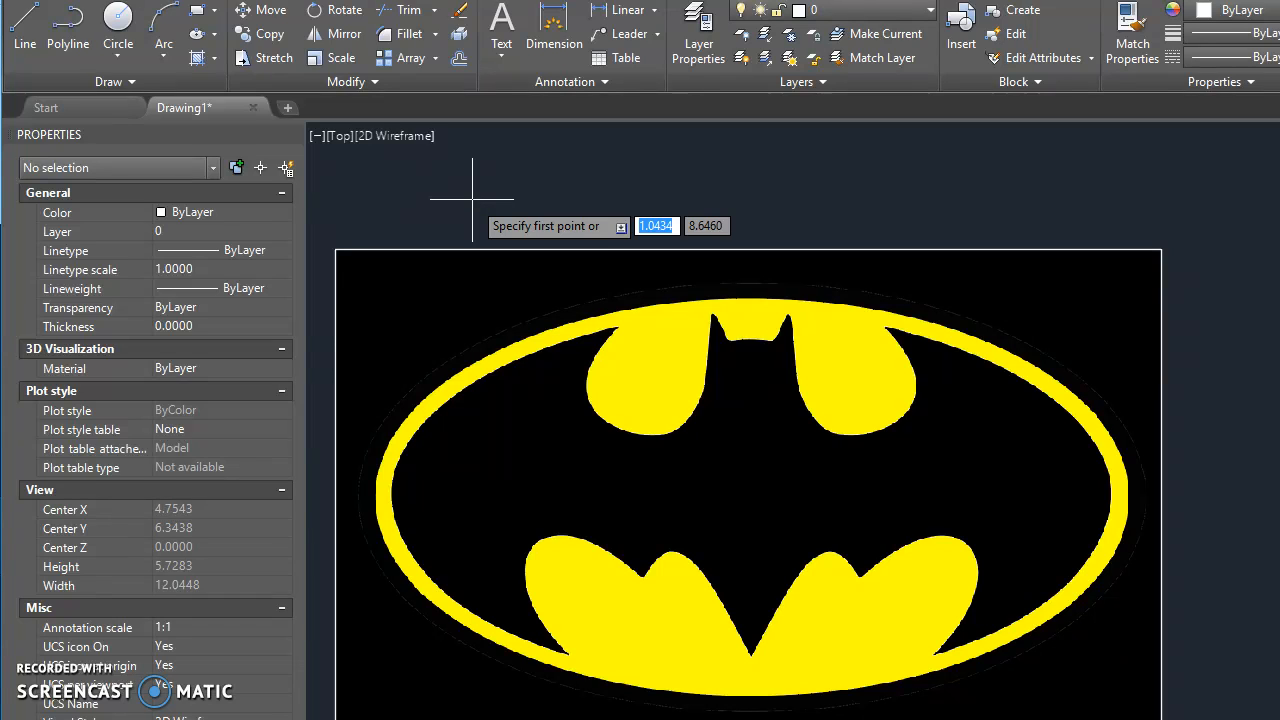
click(600, 322)
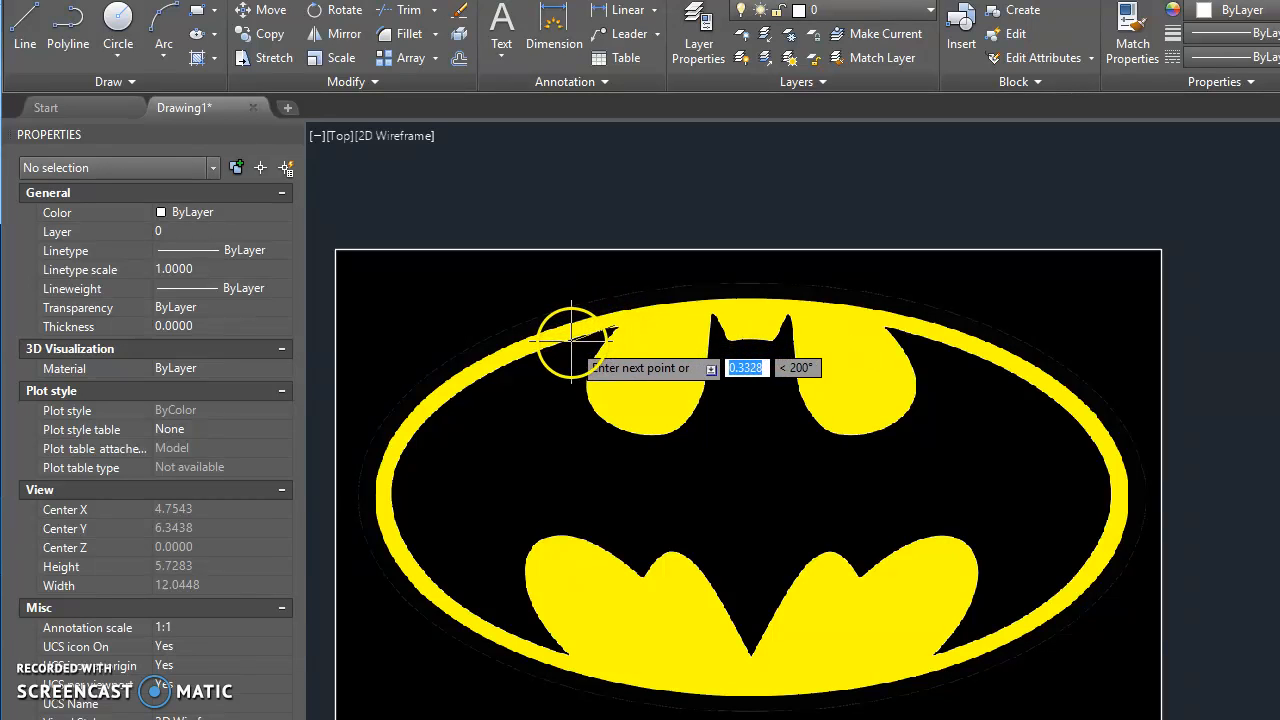
click(521, 356)
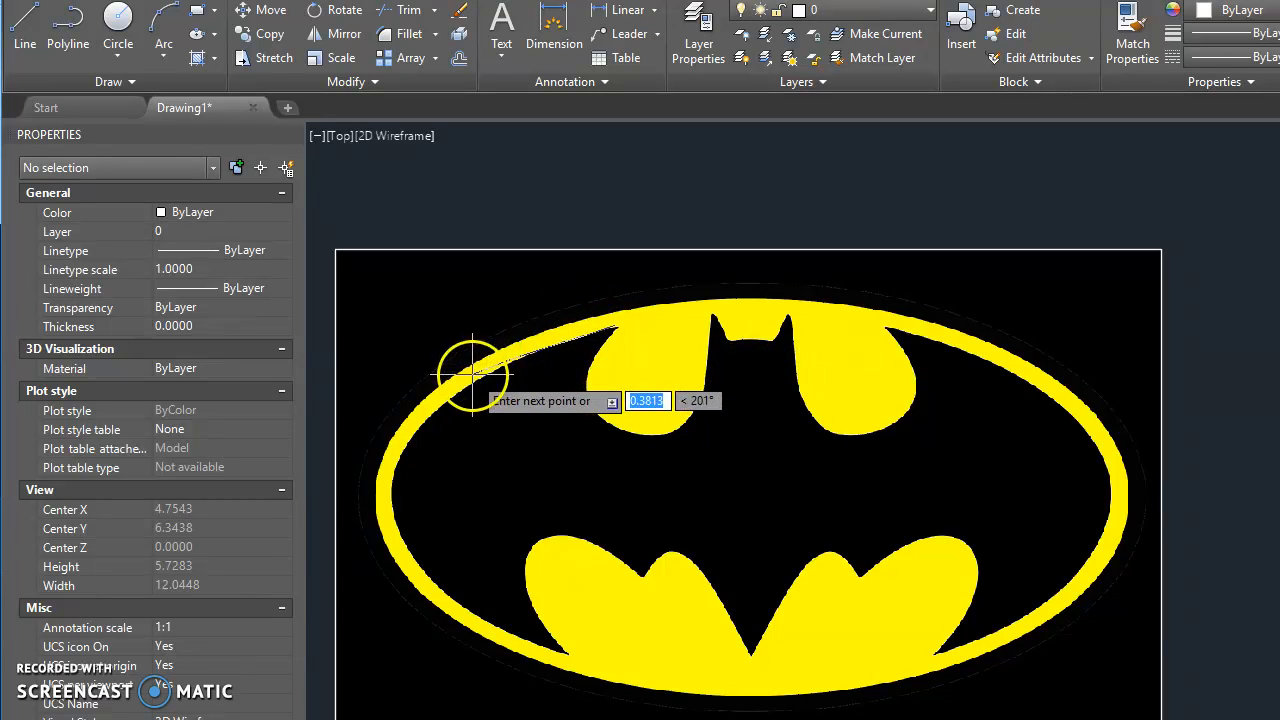
click(429, 418)
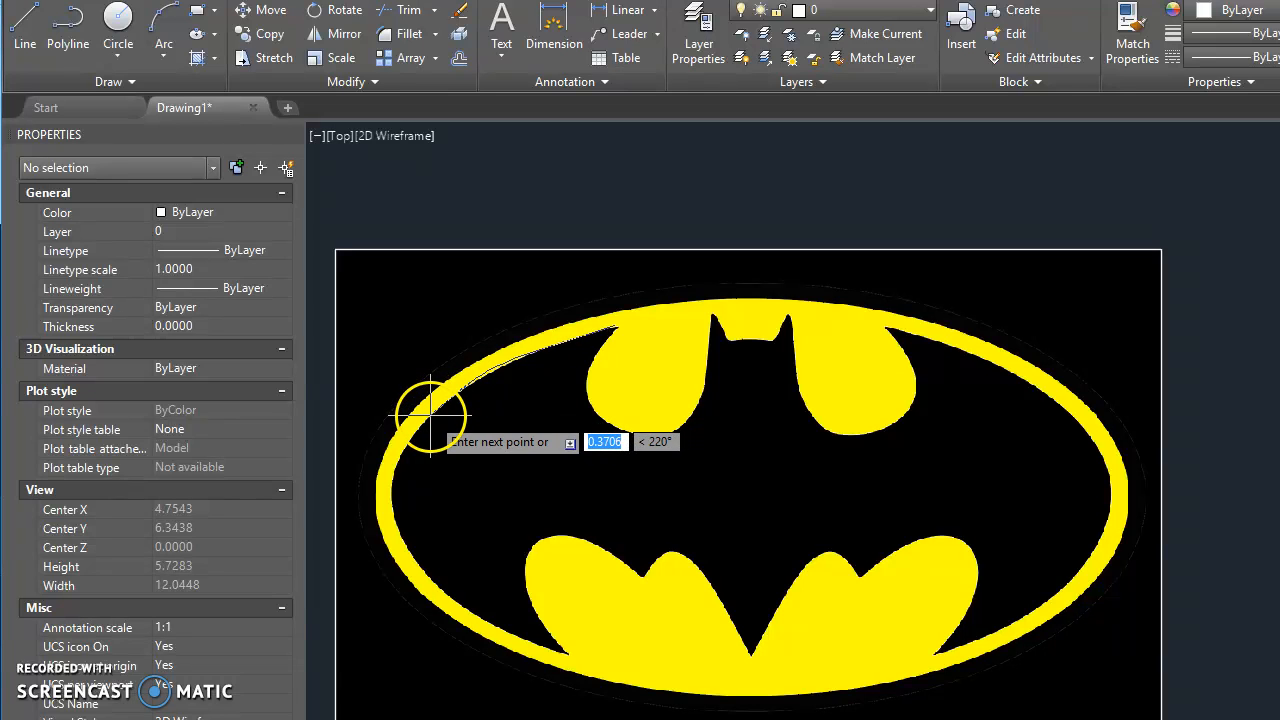
click(392, 495)
click(429, 576)
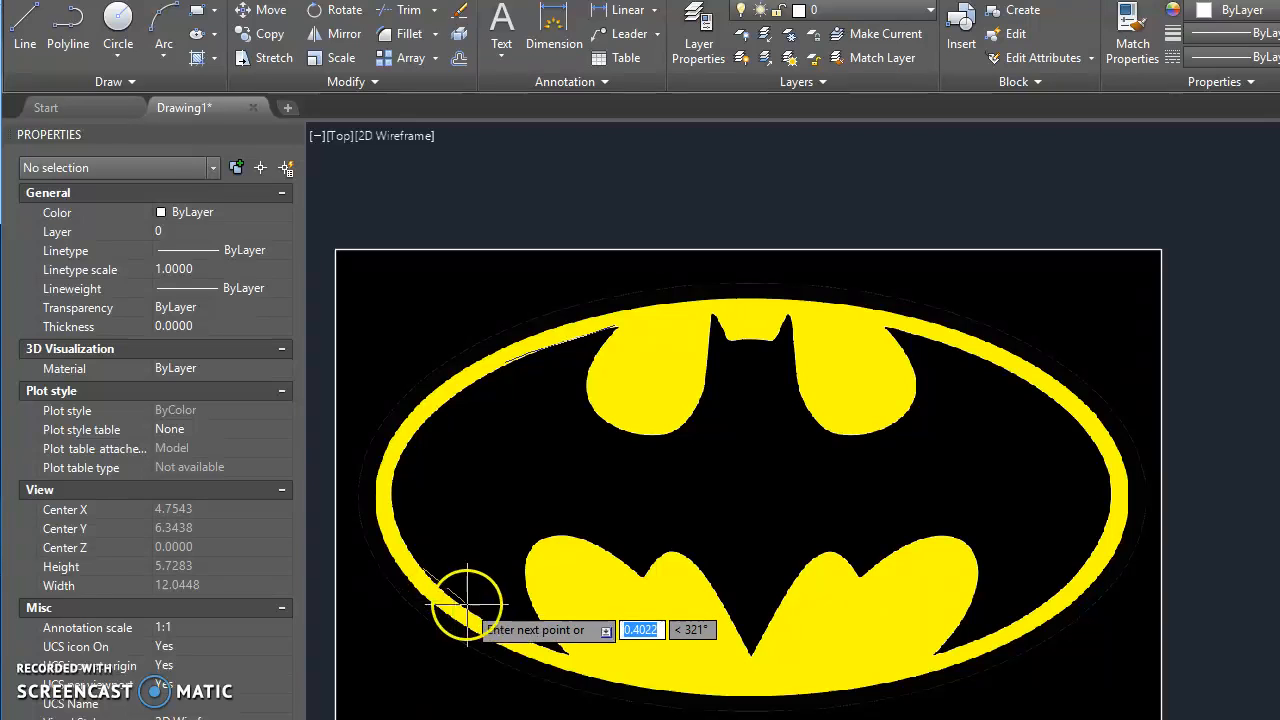
click(527, 638)
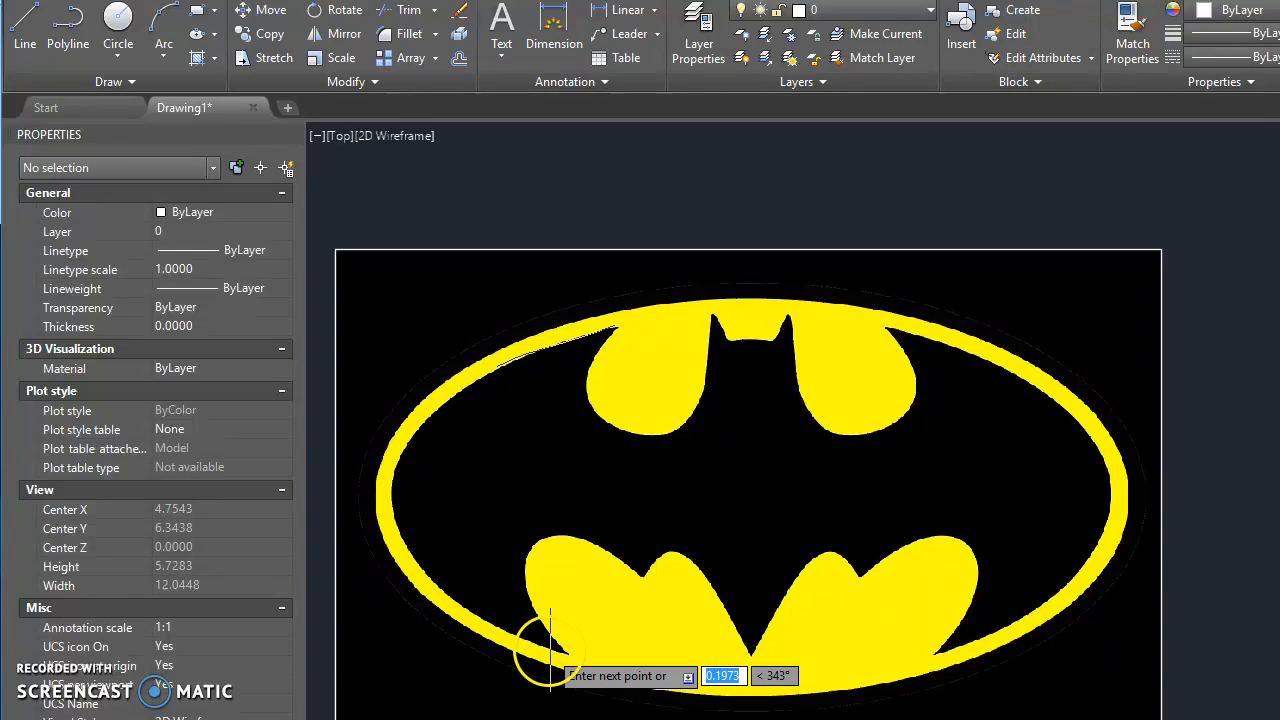
click(563, 658)
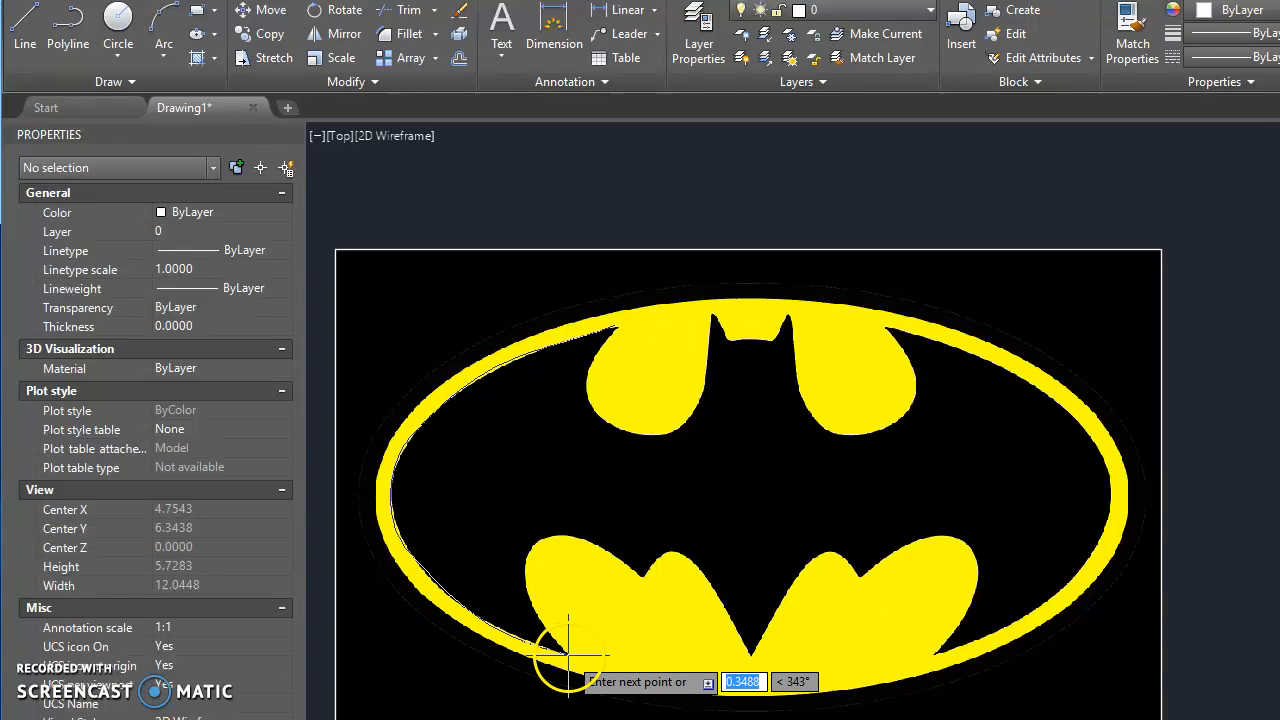
key(Return)
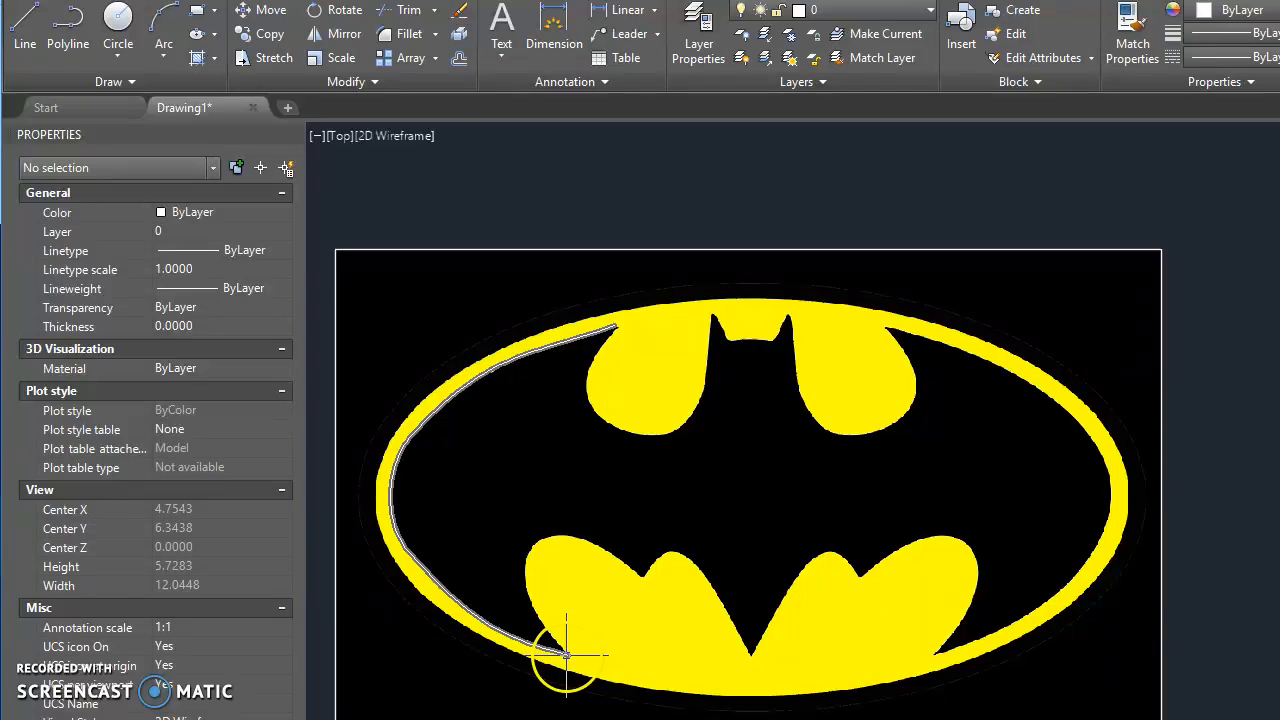
Step: Select the spline and stretch its fourth fit point from the upper end to follow the yellow ring's inner edge more closely
click(479, 375)
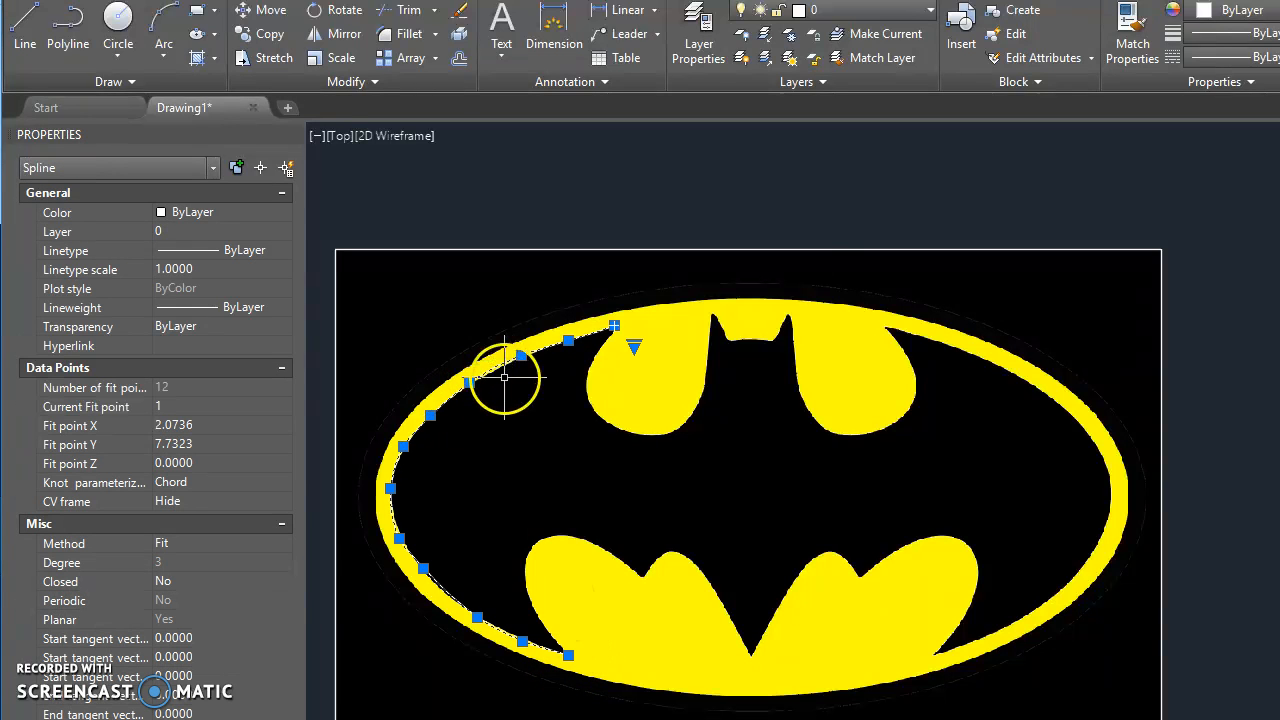
scroll(505, 378, up, 4)
middle_drag(522, 385, 620, 366)
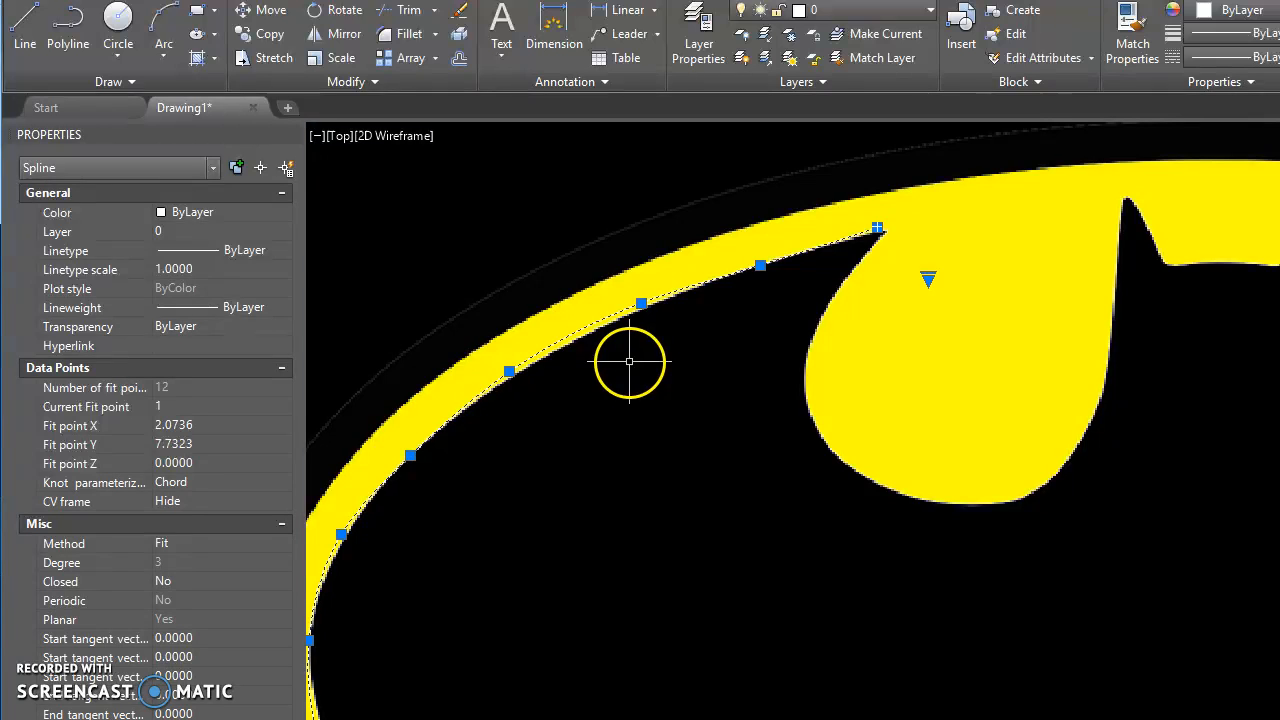
click(640, 303)
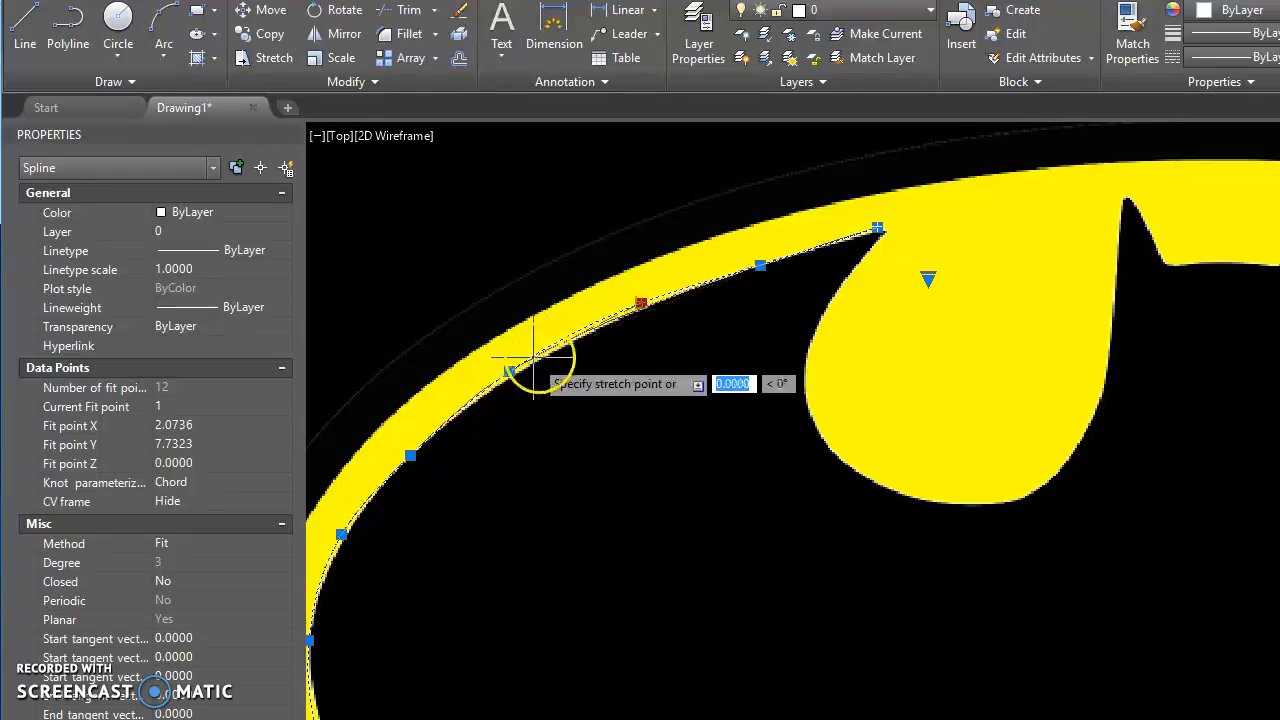
key(Escape)
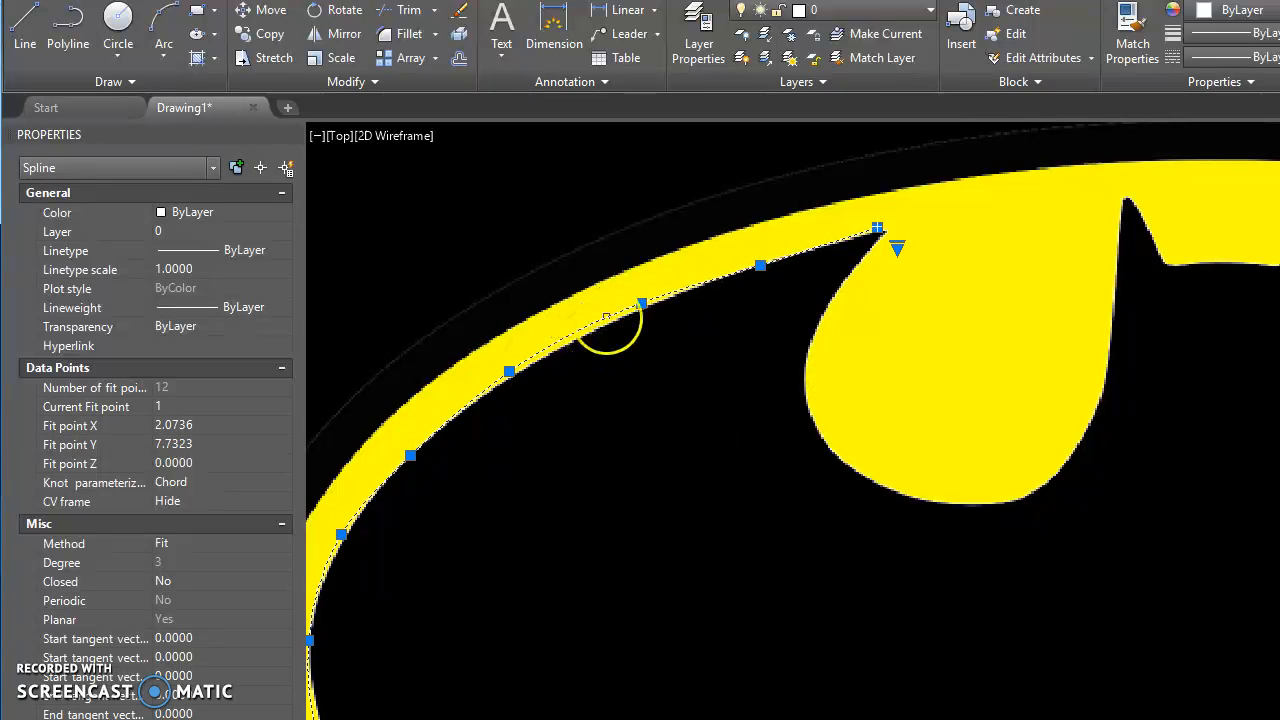
click(640, 303)
key(Escape)
click(510, 371)
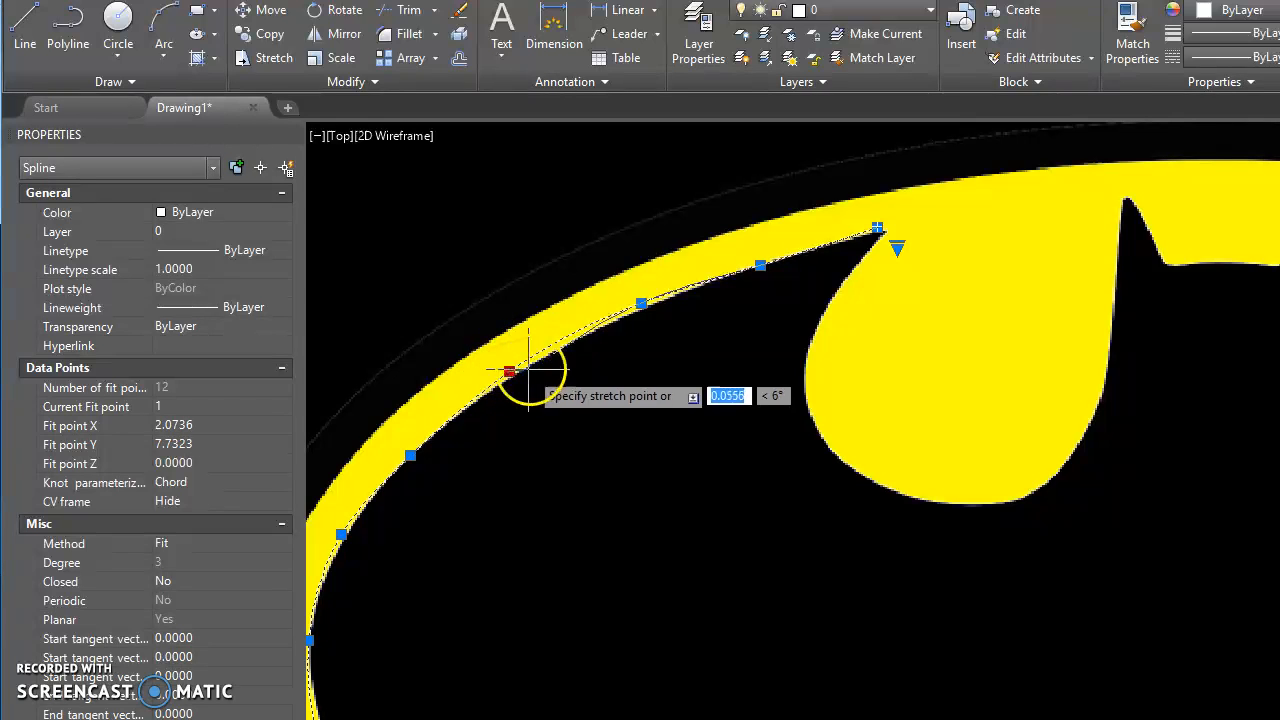
key(Escape)
click(510, 371)
key(Escape)
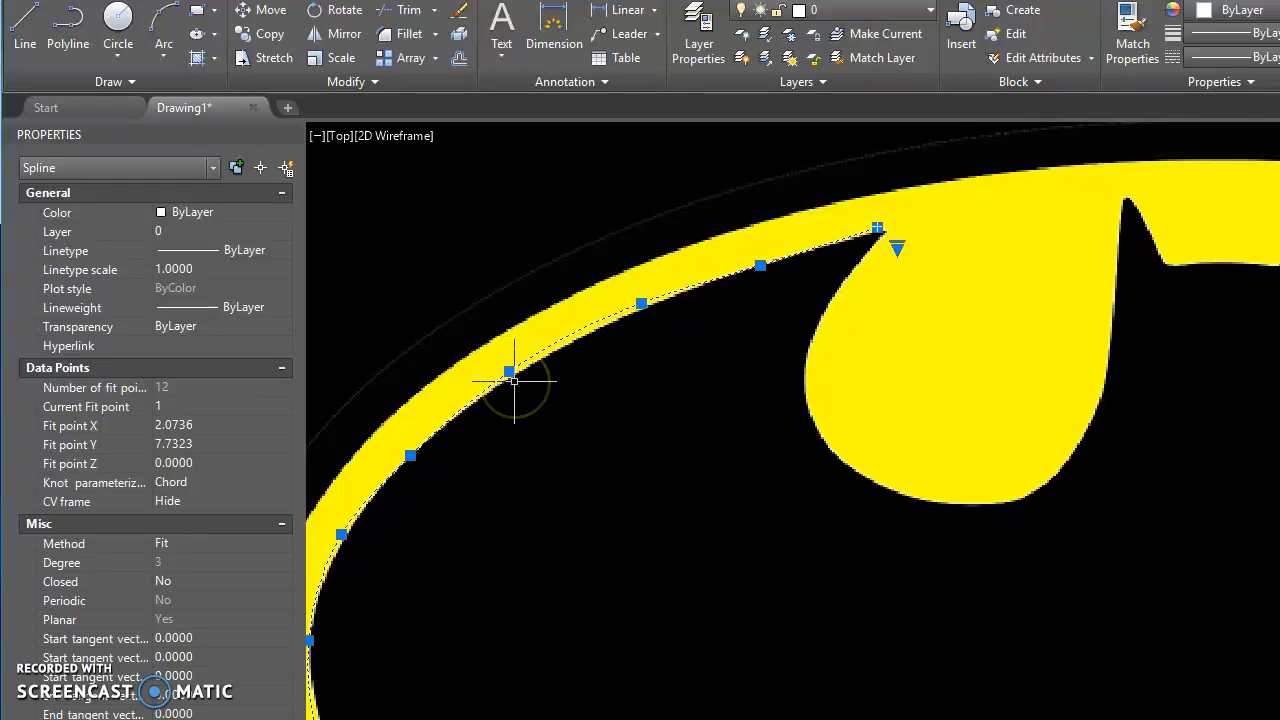
scroll(507, 362, up, 2)
click(505, 365)
key(Escape)
mouse_move(515, 373)
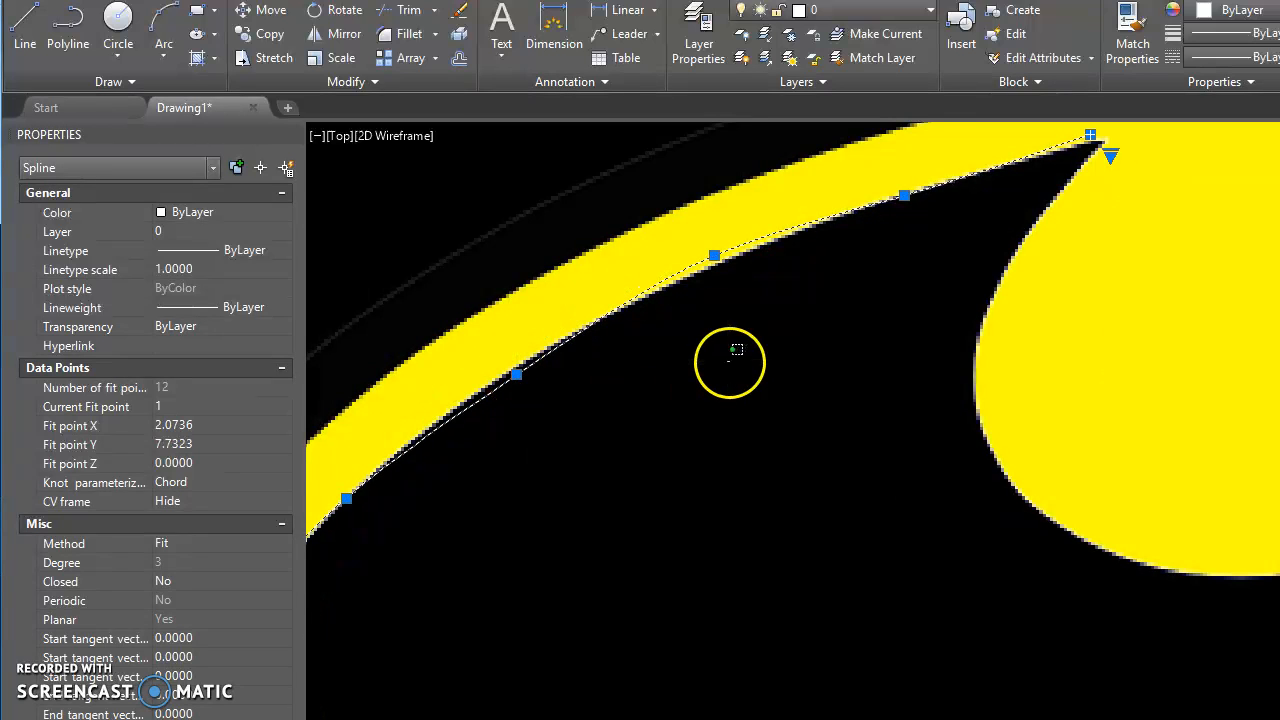
Step: Toggle object snap and stretch the spline's fit point just below its leftmost one onto the yellow ring's inner edge
click(733, 353)
mouse_move(604, 480)
middle_down()
mouse_move(668, 447)
mouse_move(778, 335)
middle_up()
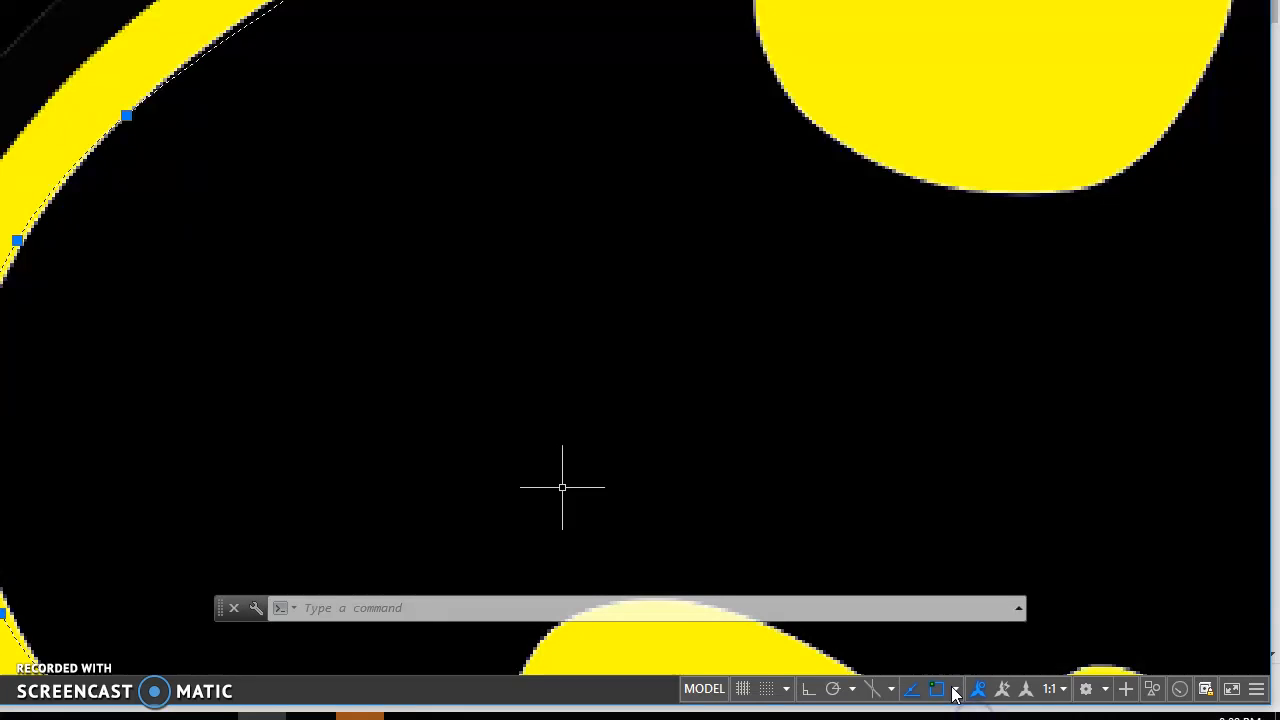
click(940, 690)
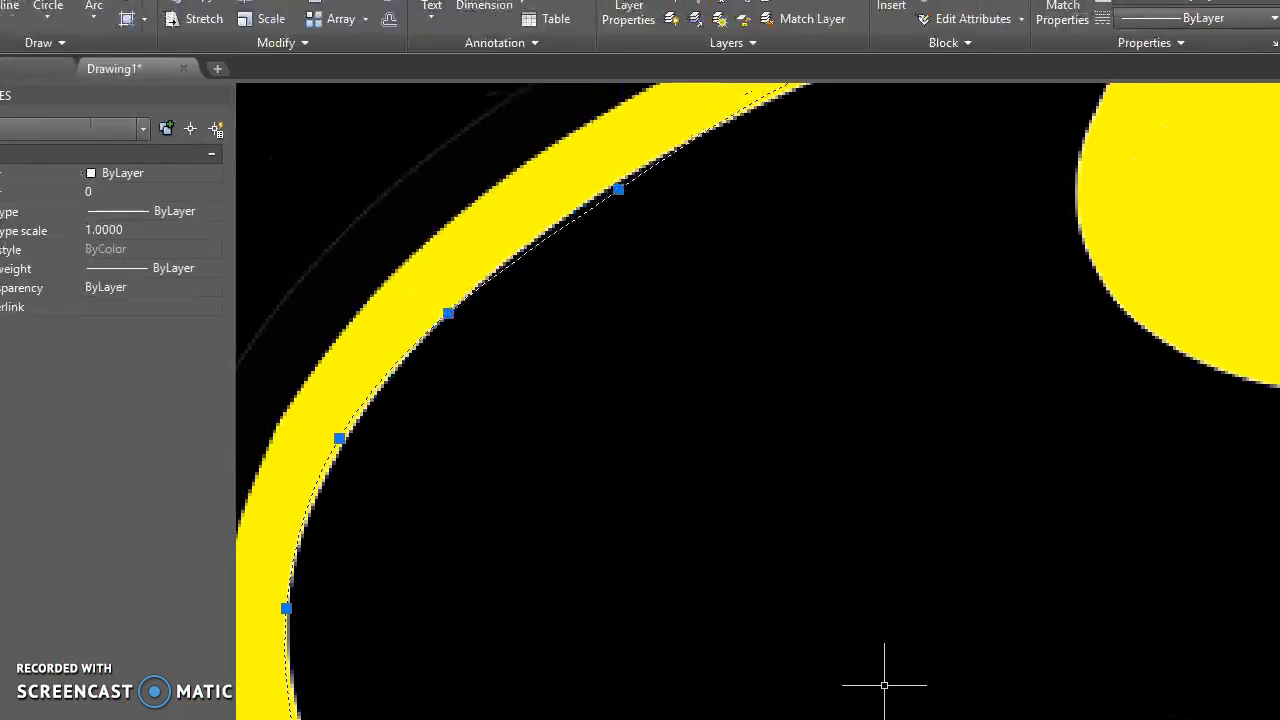
click(144, 331)
scroll(457, 437, down, 3)
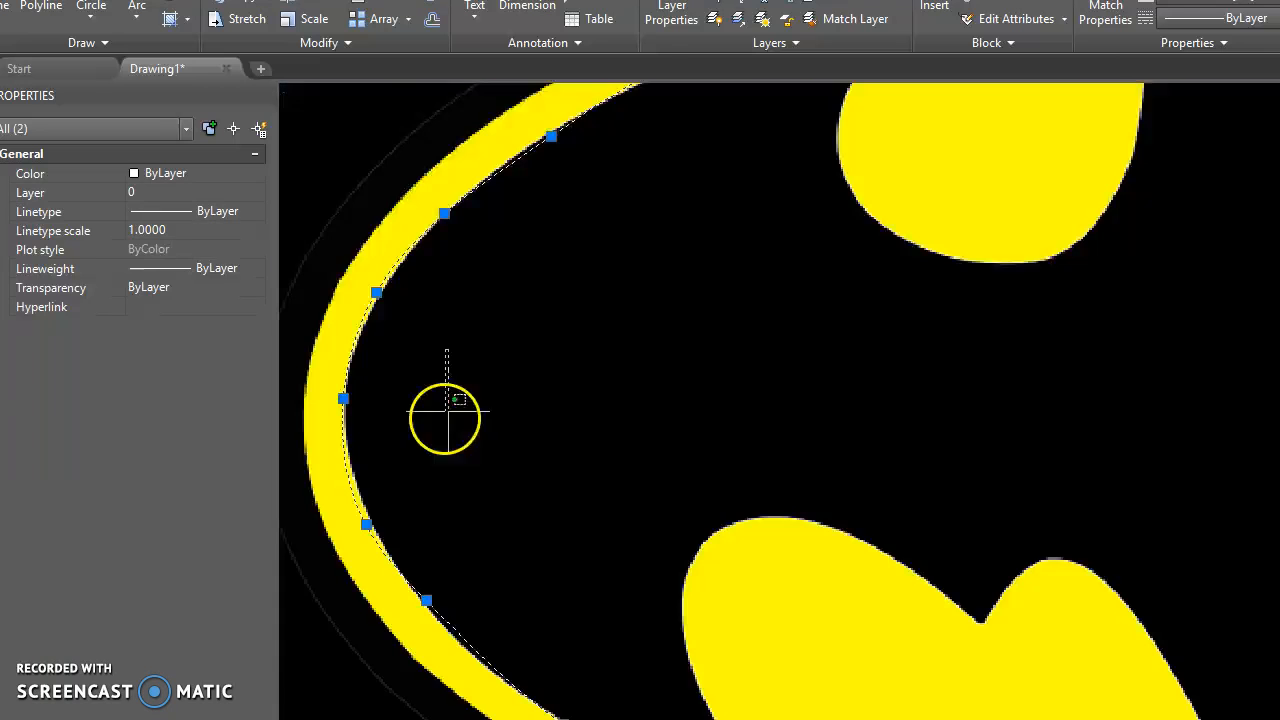
scroll(361, 499, up, 2)
click(439, 464)
click(369, 540)
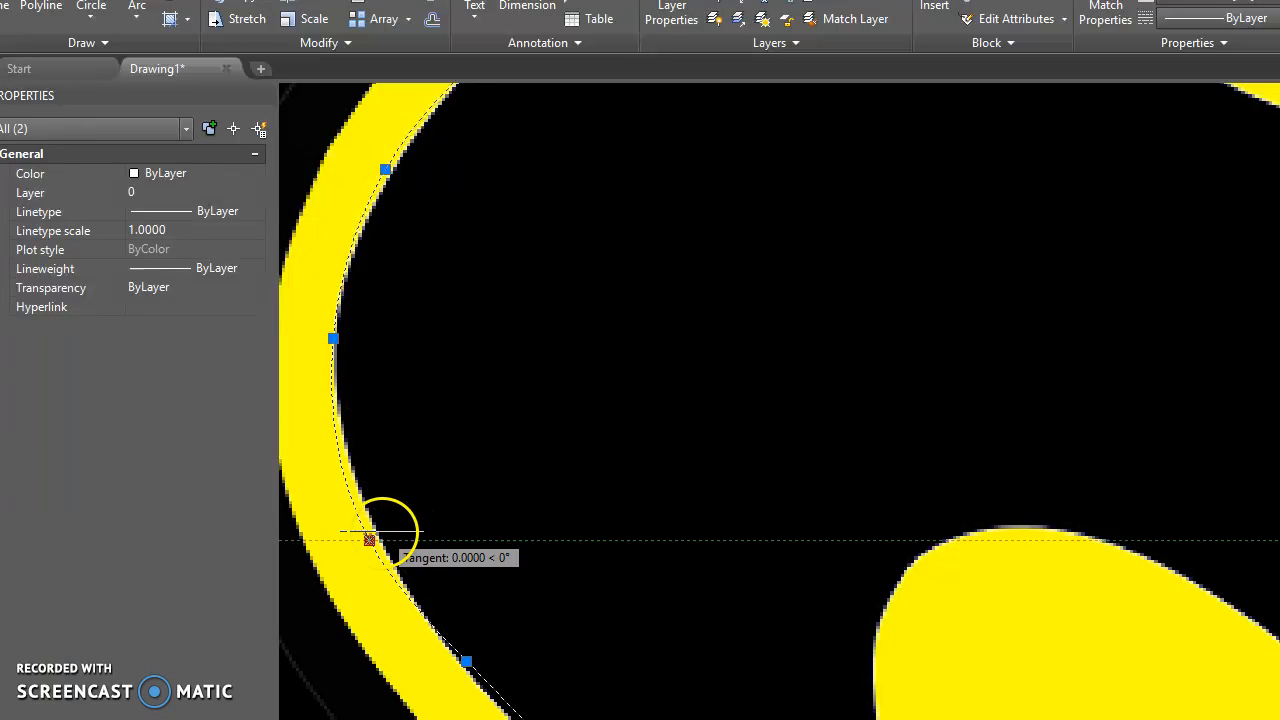
scroll(384, 530, up, 3)
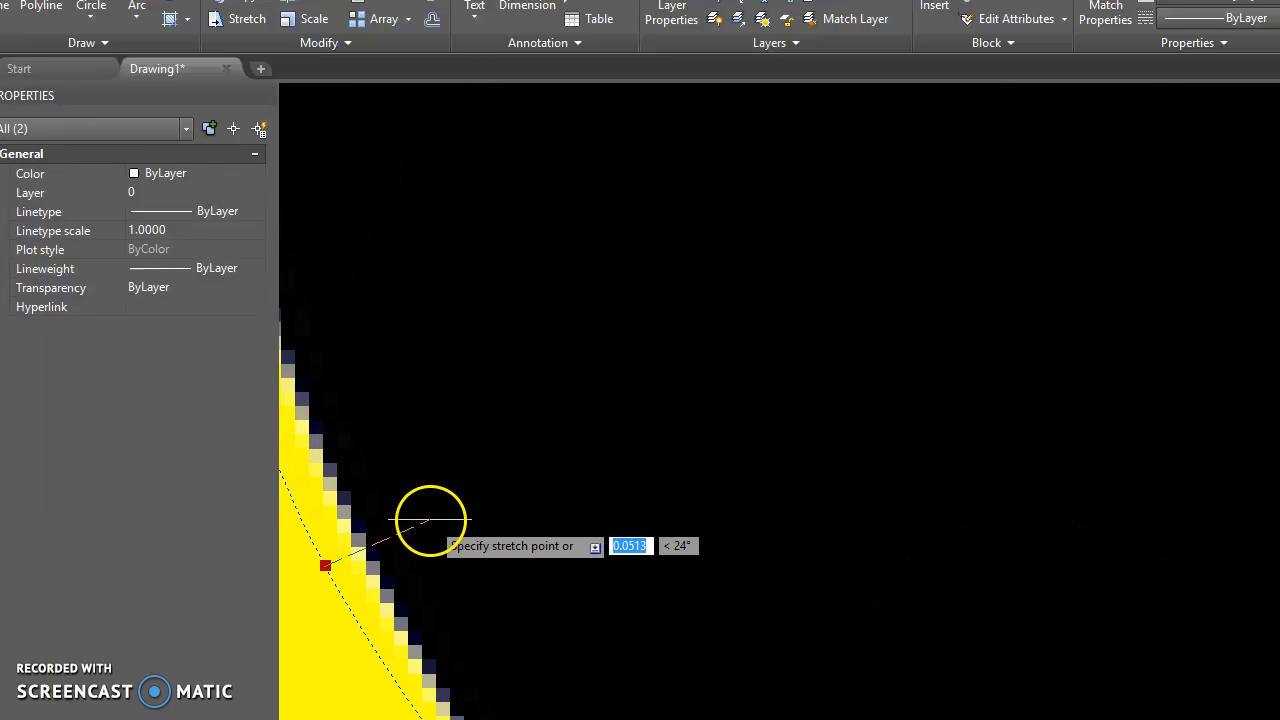
click(368, 566)
scroll(386, 557, down, 4)
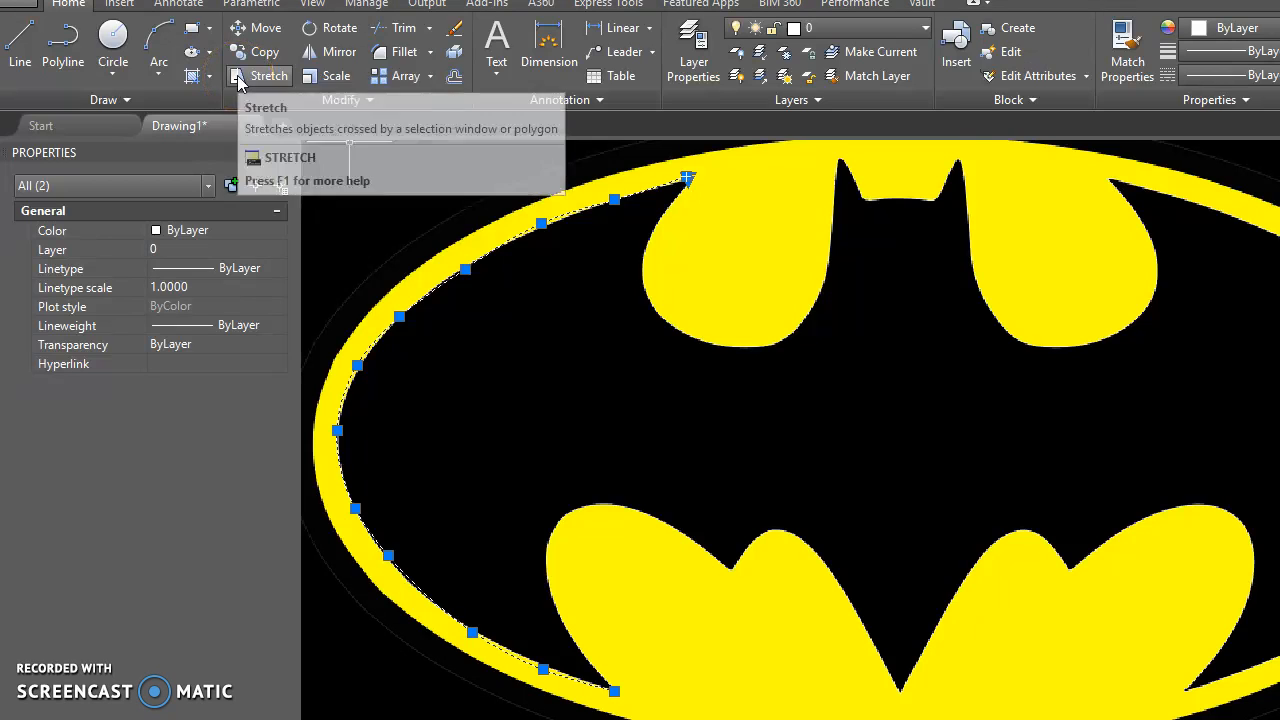
Step: Draw a second spline from the first one's lower end around the lower-left yellow lobe to the first notch
right_click(346, 211)
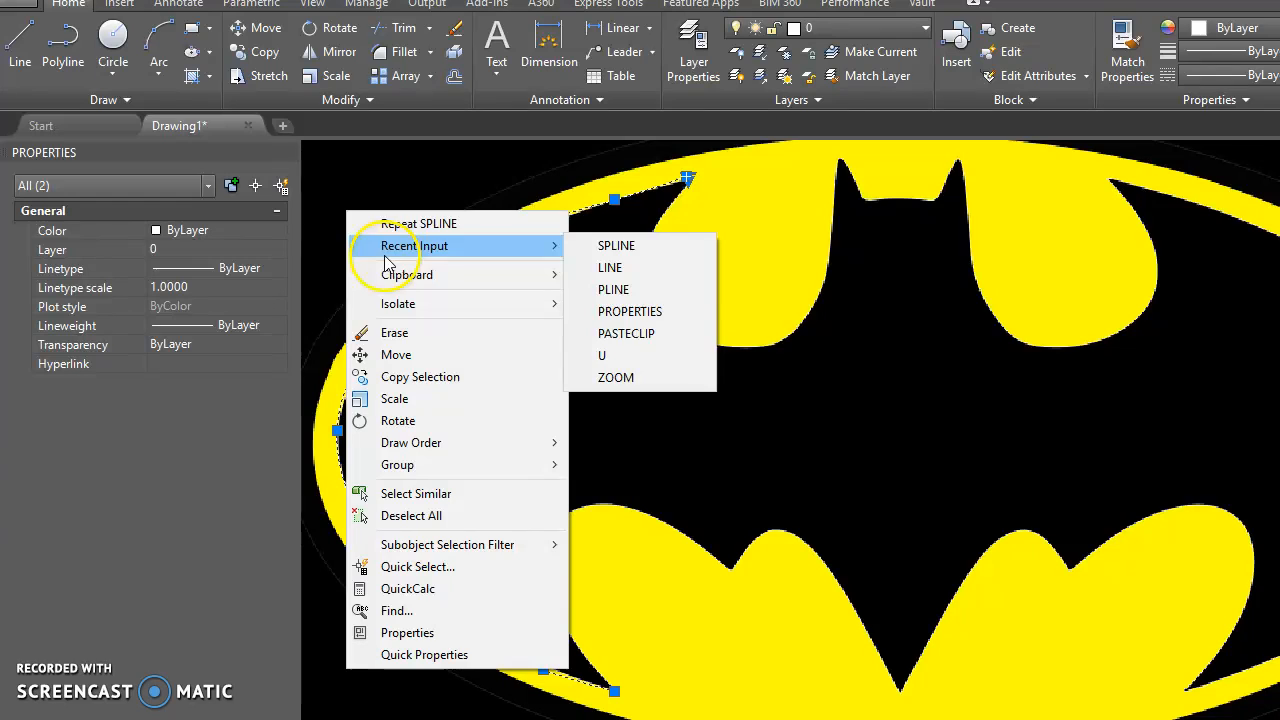
mouse_move(546, 247)
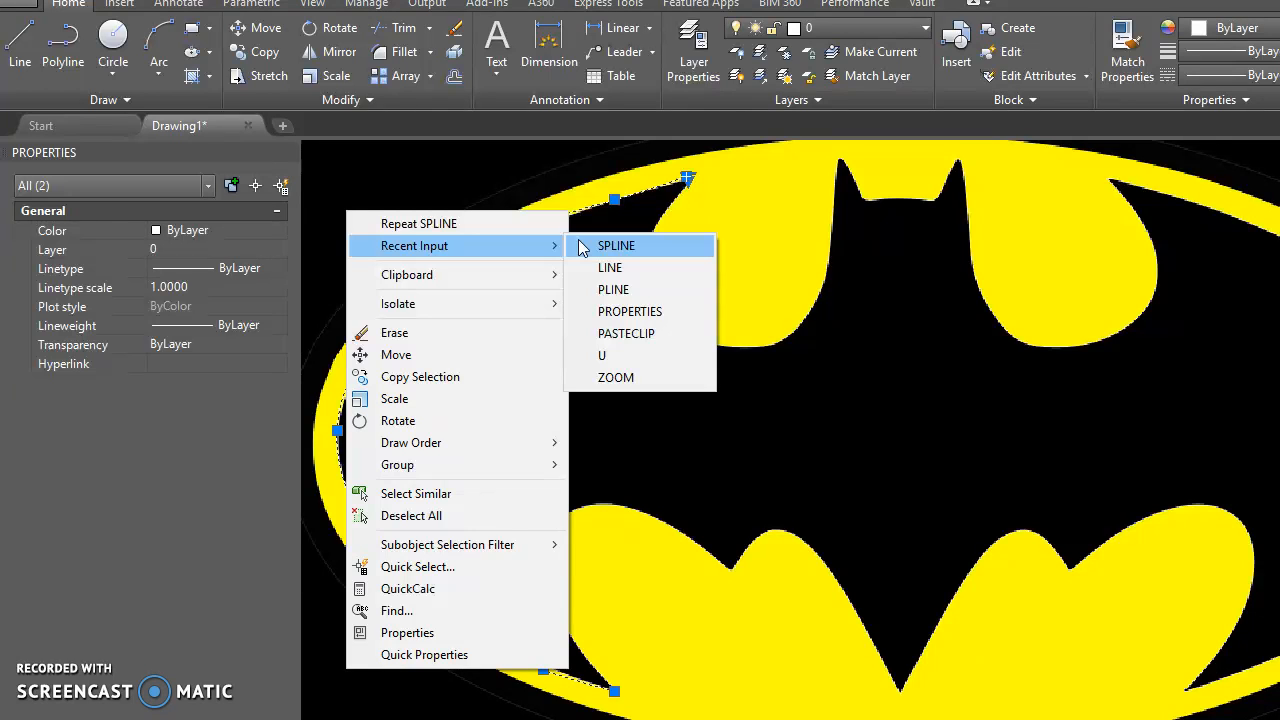
click(610, 246)
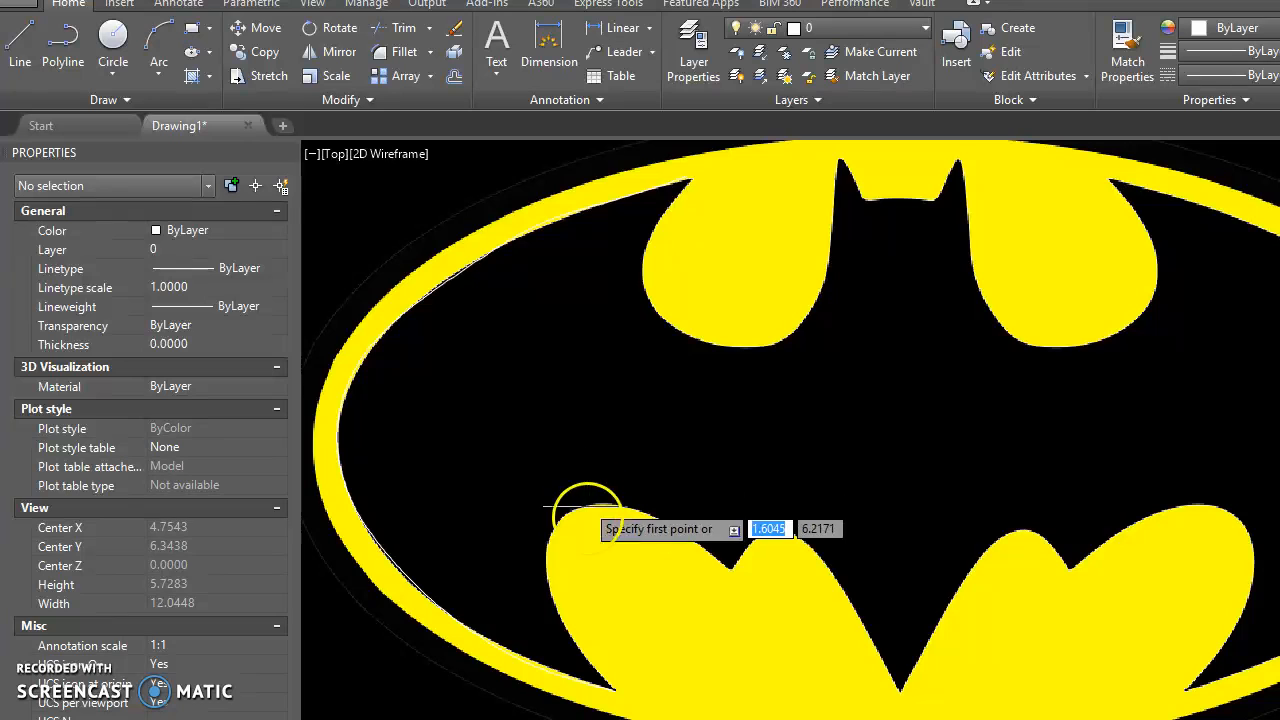
click(586, 670)
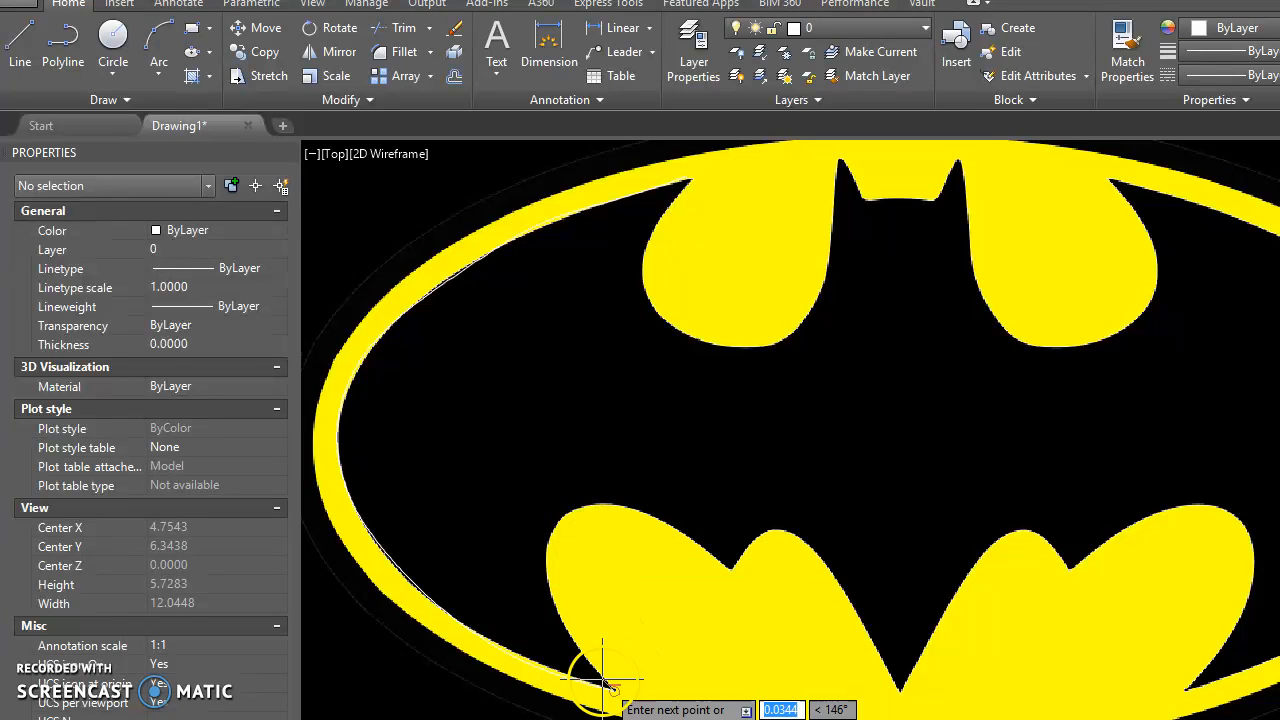
click(575, 643)
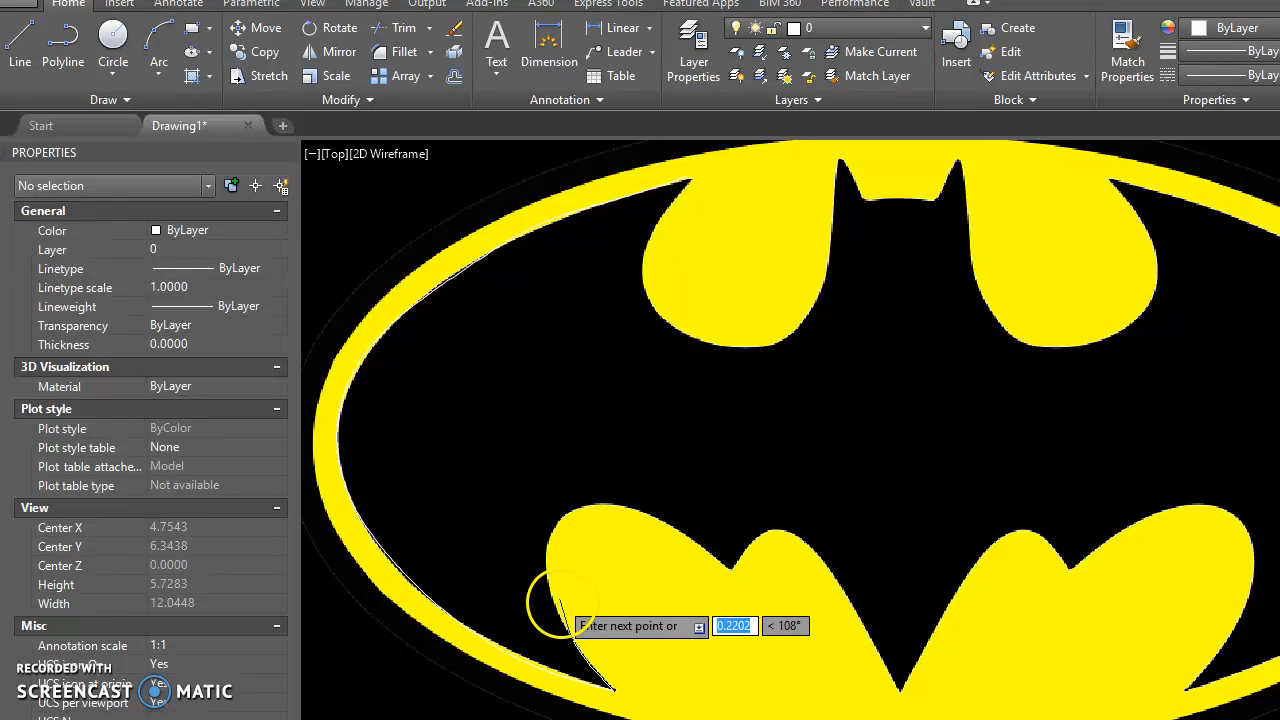
click(553, 522)
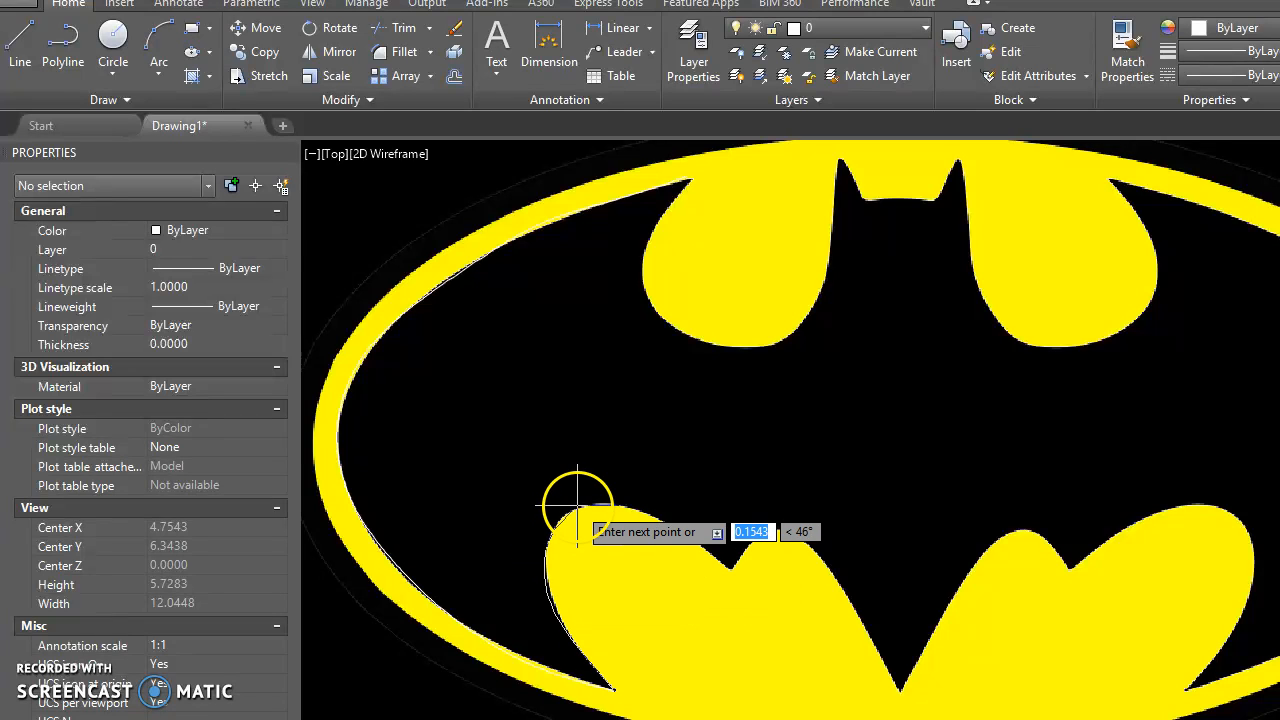
click(643, 506)
click(691, 536)
click(729, 565)
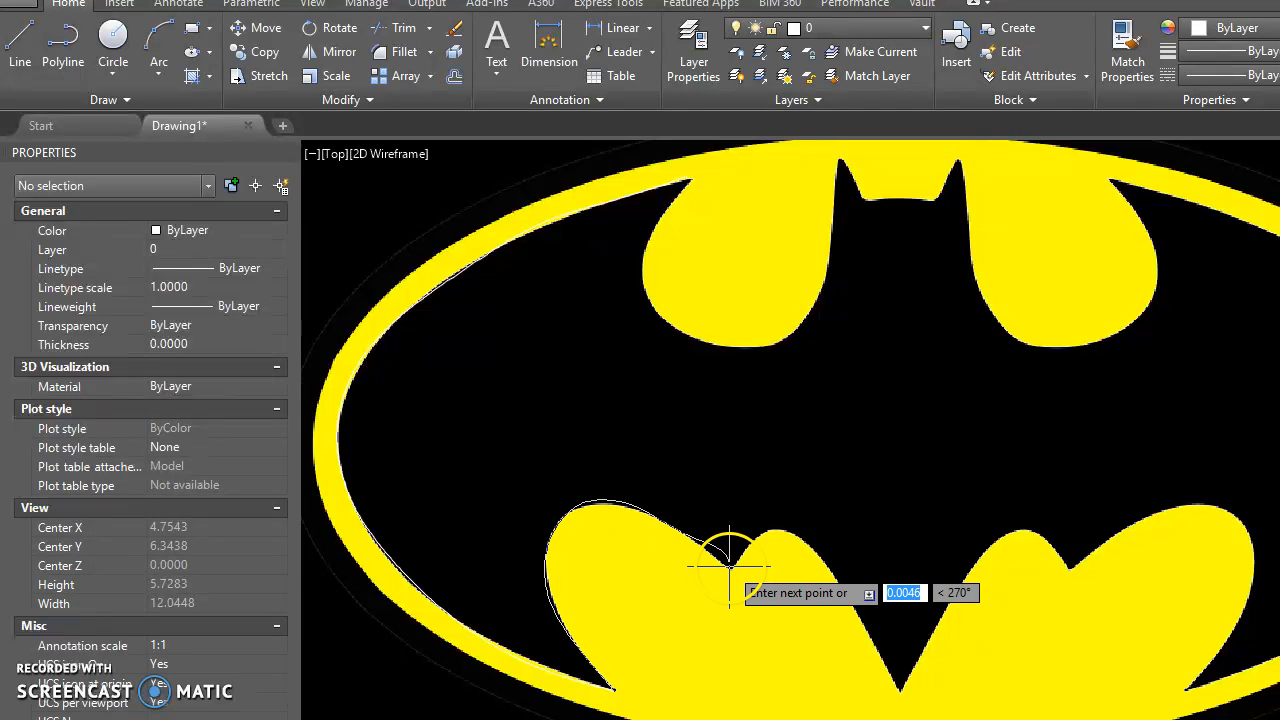
key(Return)
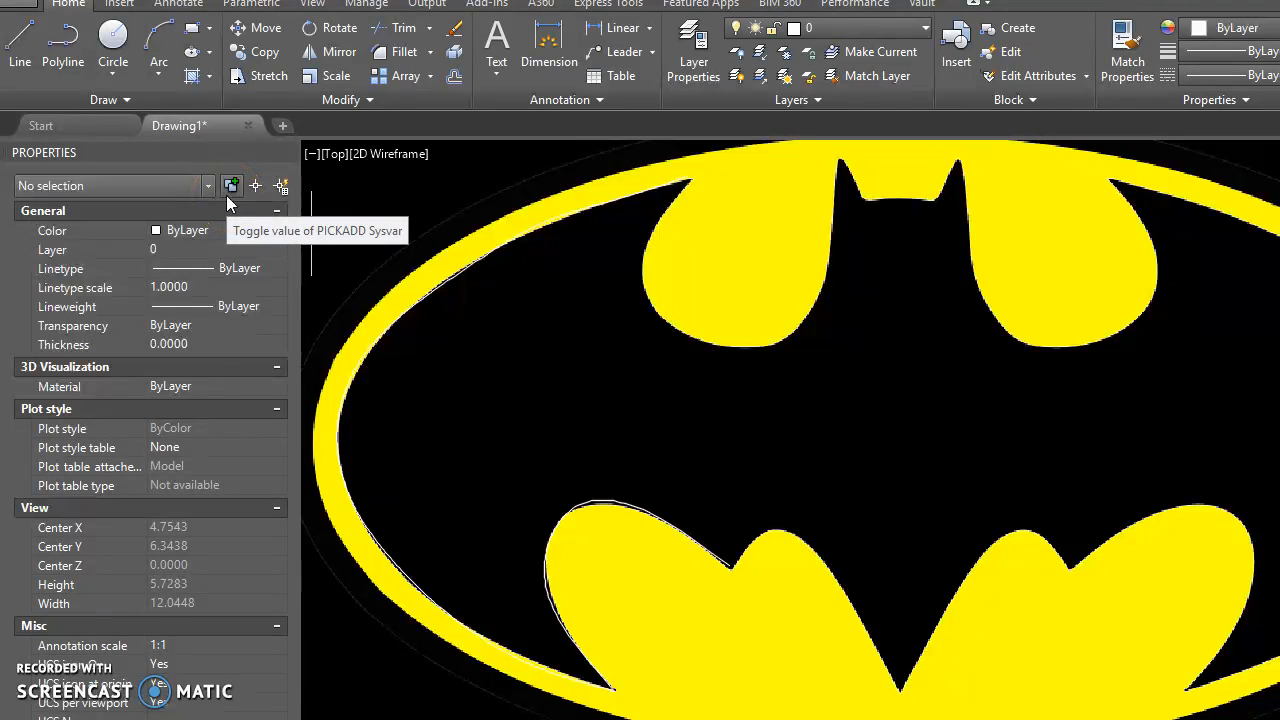
Step: Draw a spline from the first lower-left notch over the small yellow lobe to the bat's bottom centre tip
right_click(597, 239)
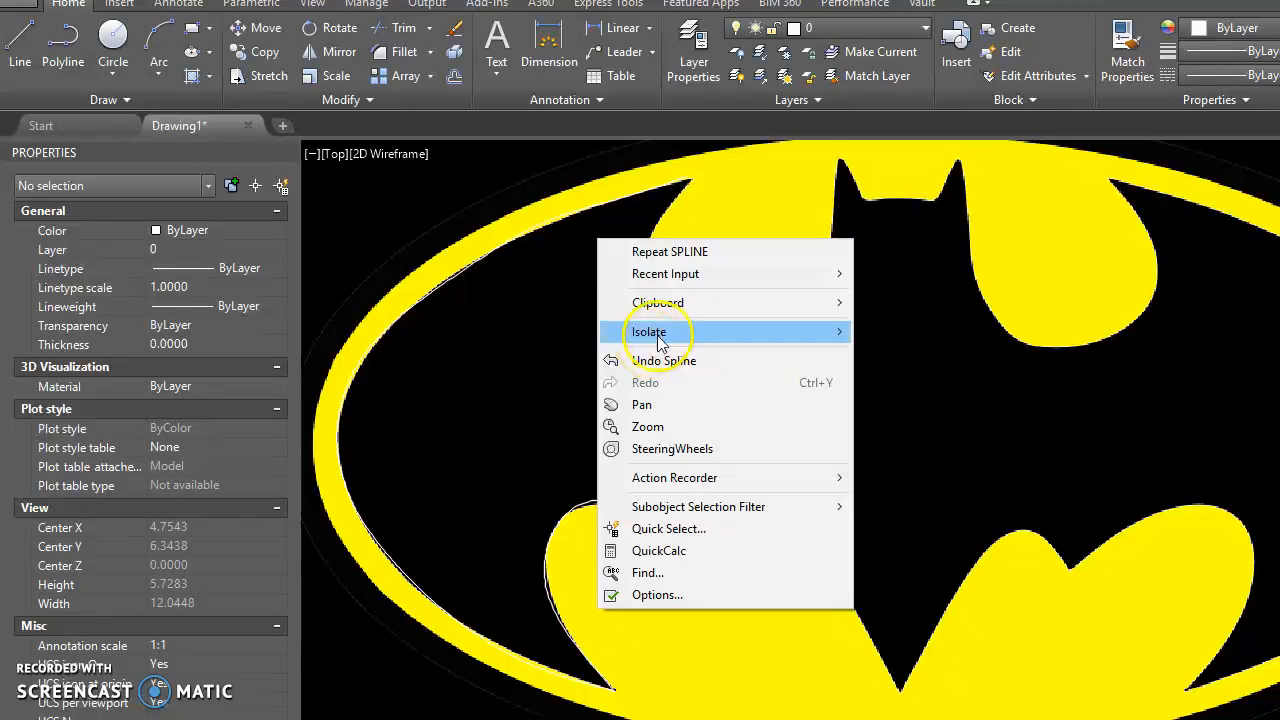
mouse_move(689, 273)
click(940, 269)
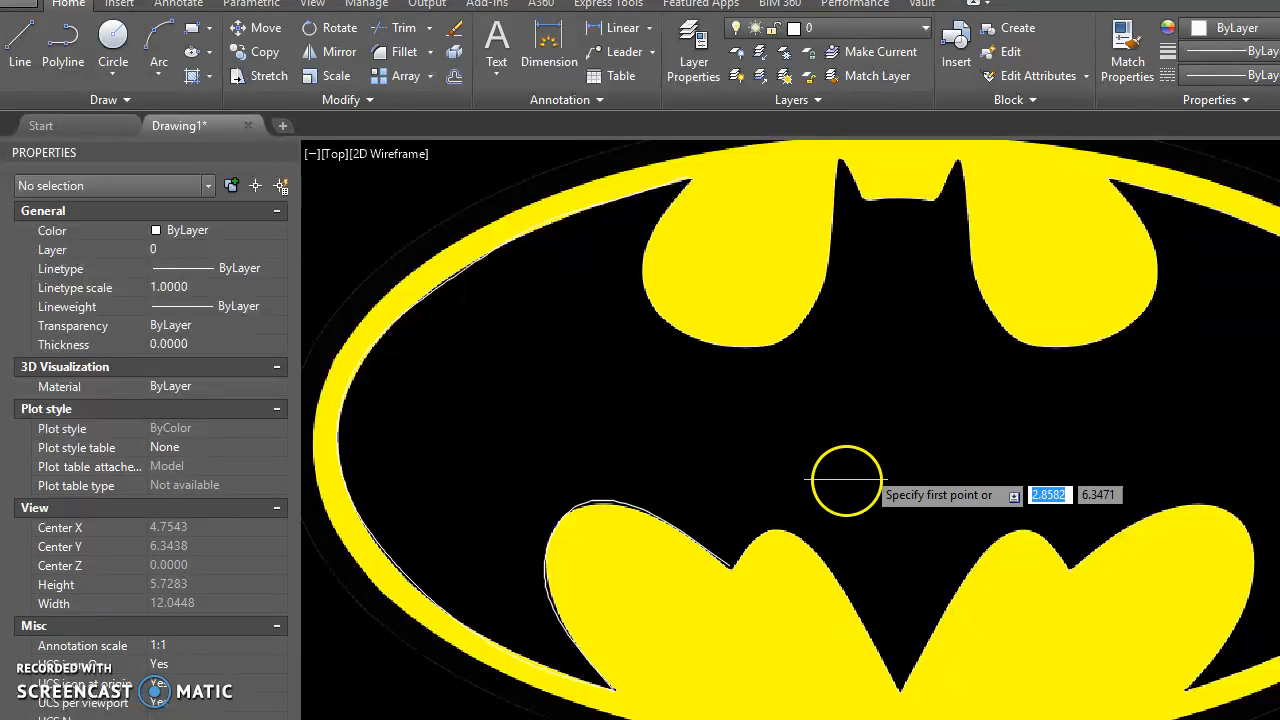
click(738, 543)
click(786, 529)
click(814, 540)
click(828, 562)
click(848, 609)
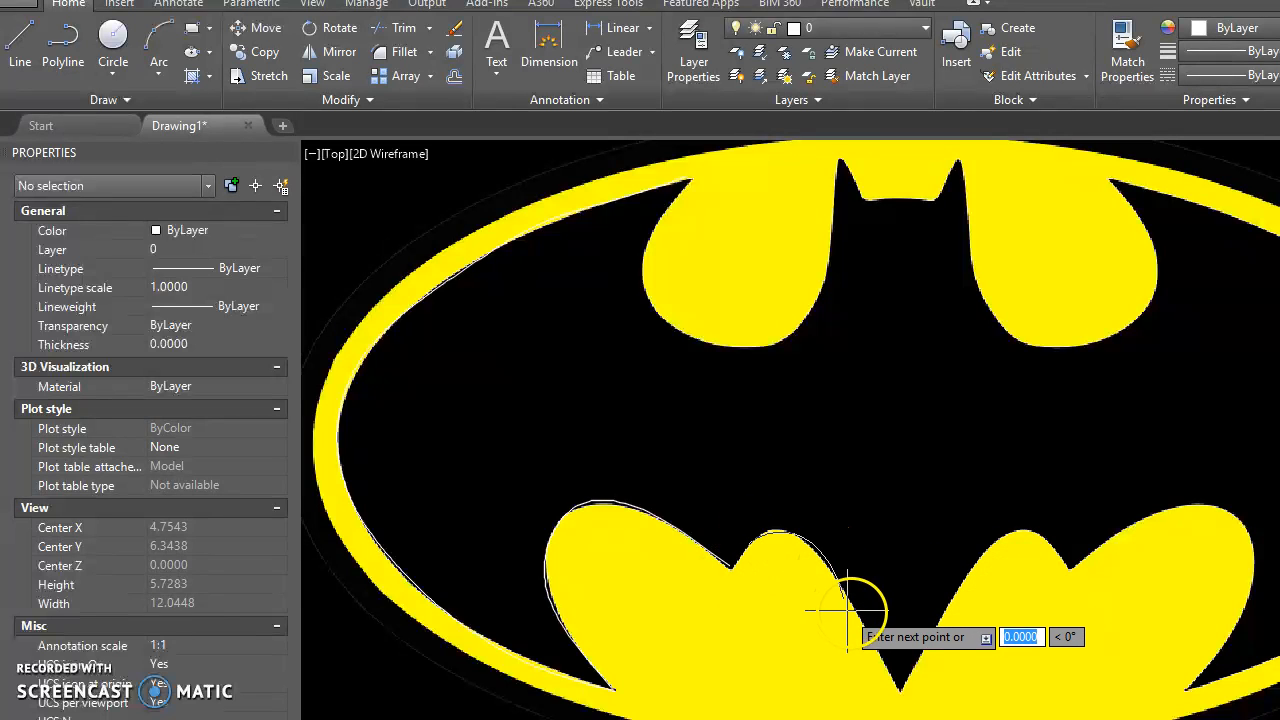
click(890, 672)
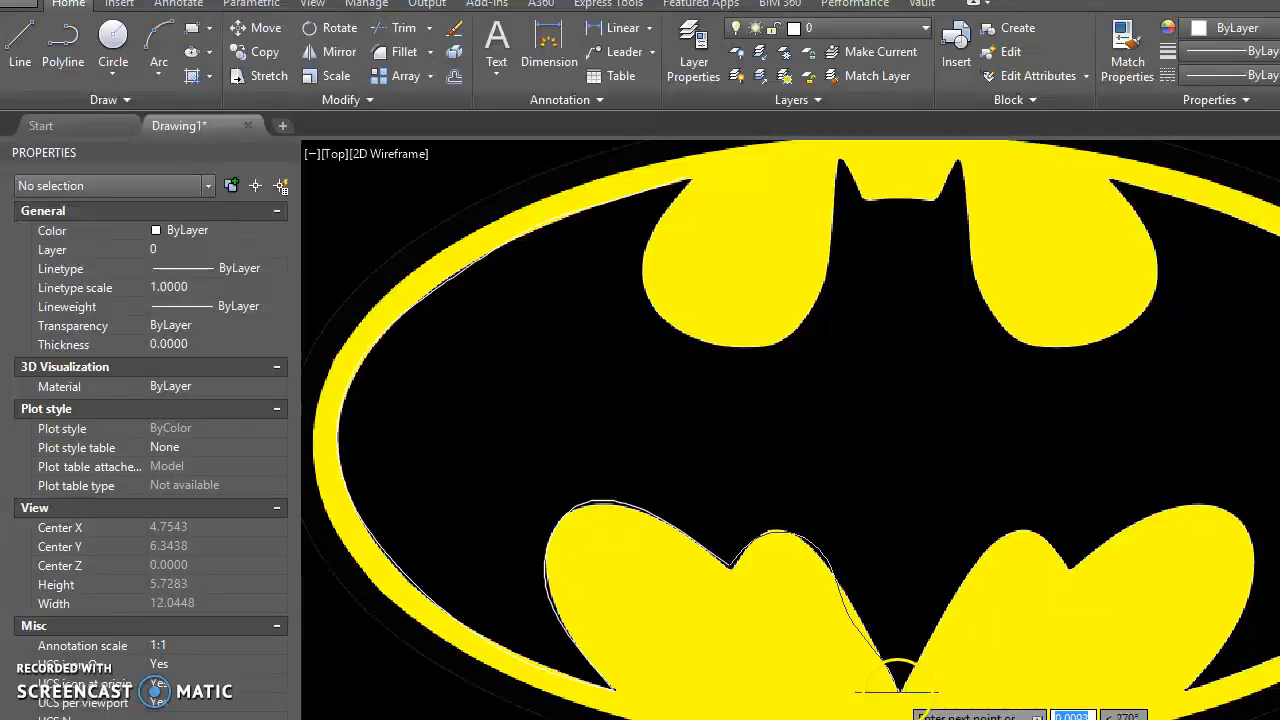
right_click(900, 692)
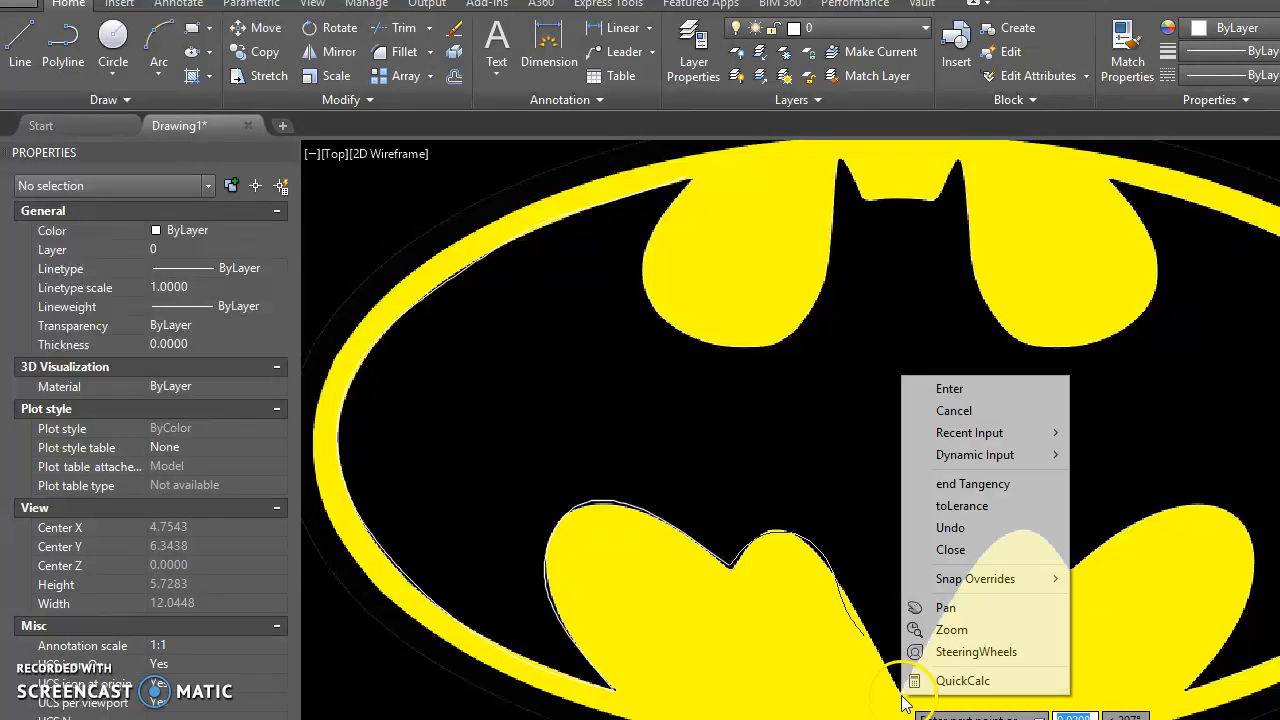
click(956, 399)
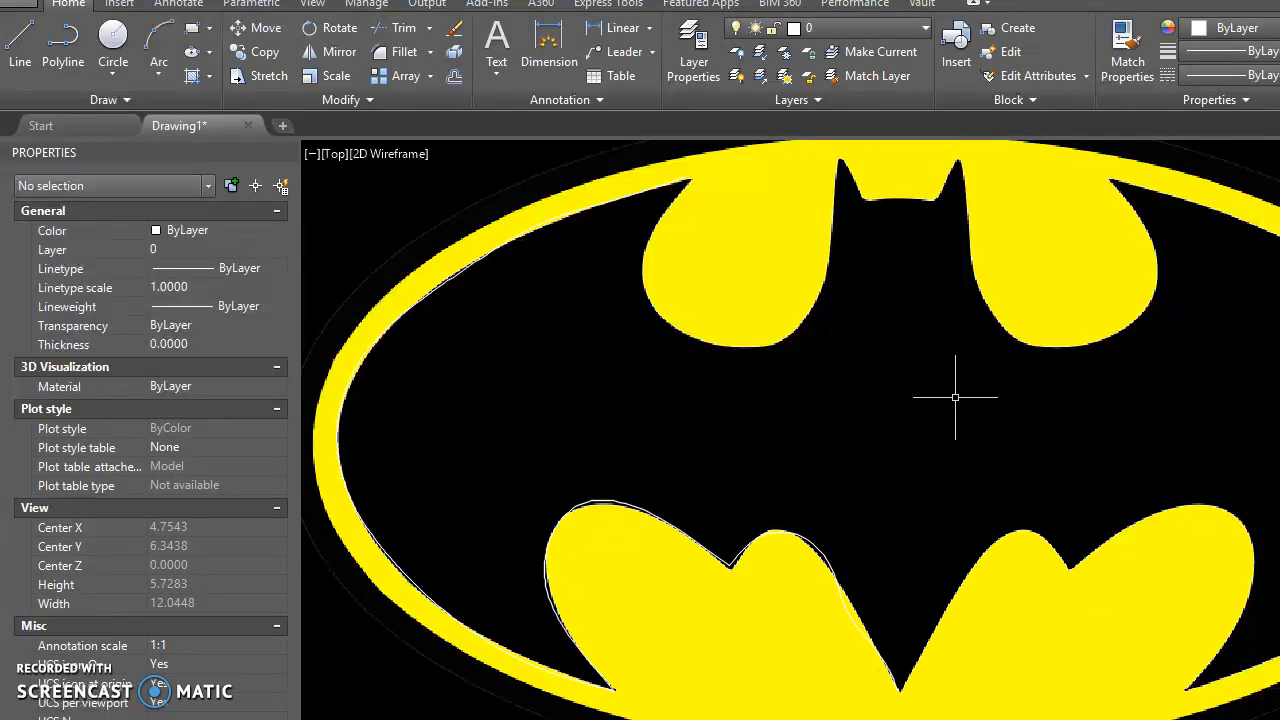
Step: Select the small lobe's spline and stretch its fit point midway down the inner slope onto the yellow edge
click(817, 545)
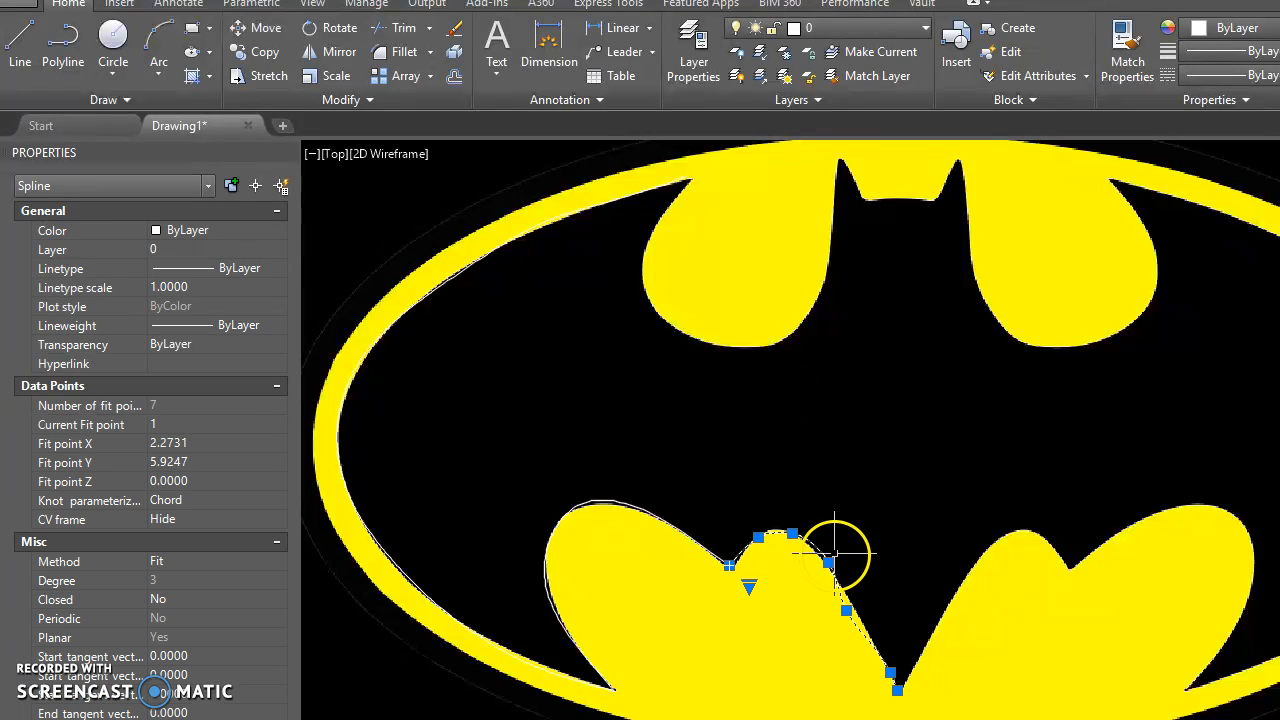
scroll(837, 637, up, 2)
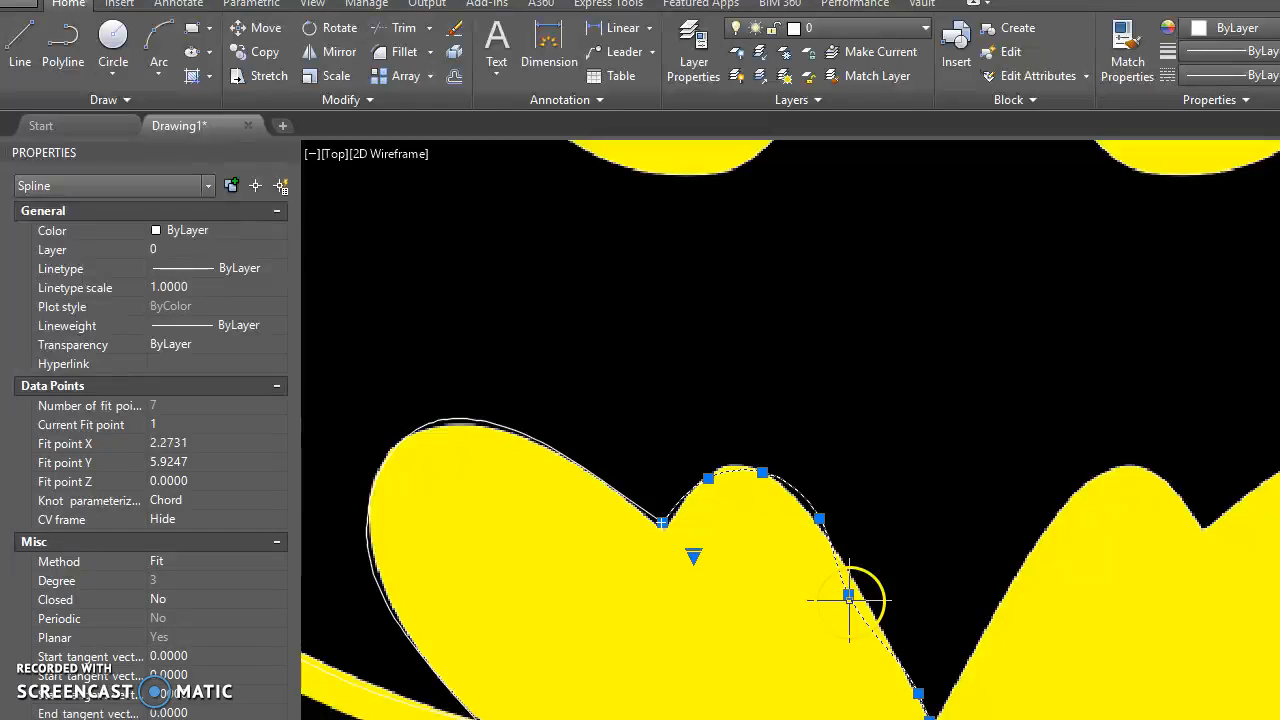
click(848, 594)
click(860, 589)
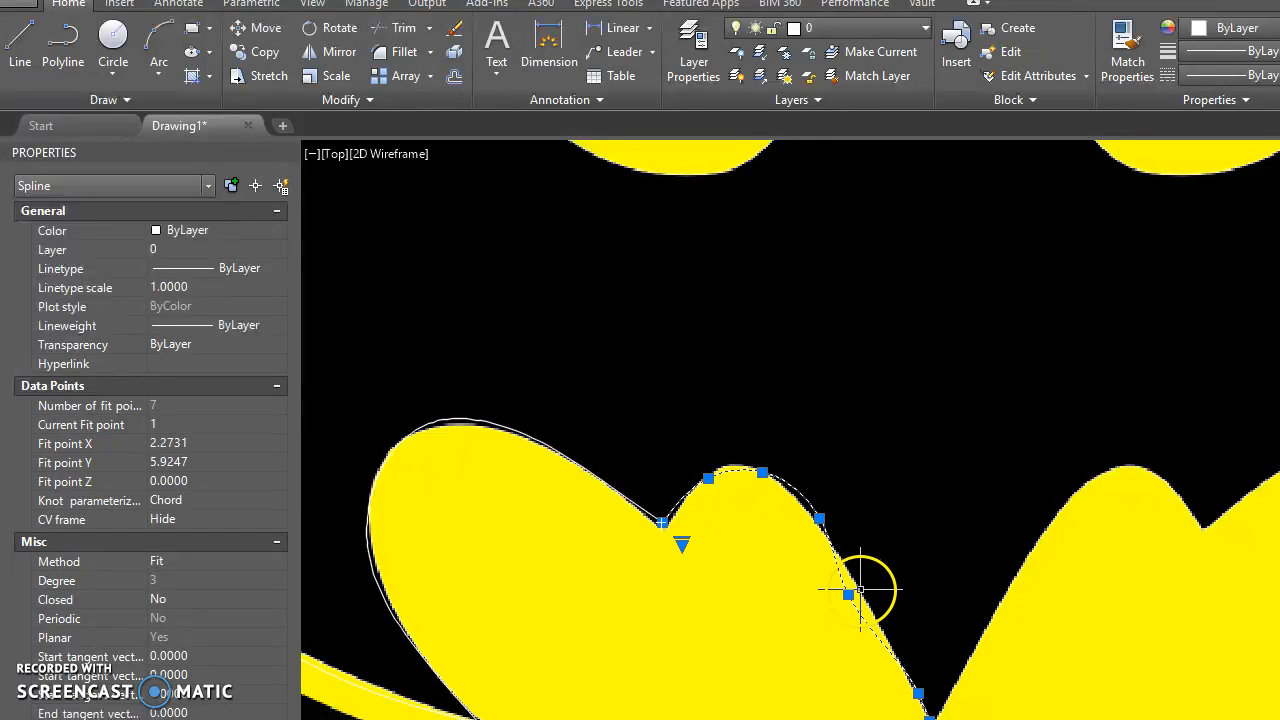
click(848, 594)
scroll(900, 572, up, 2)
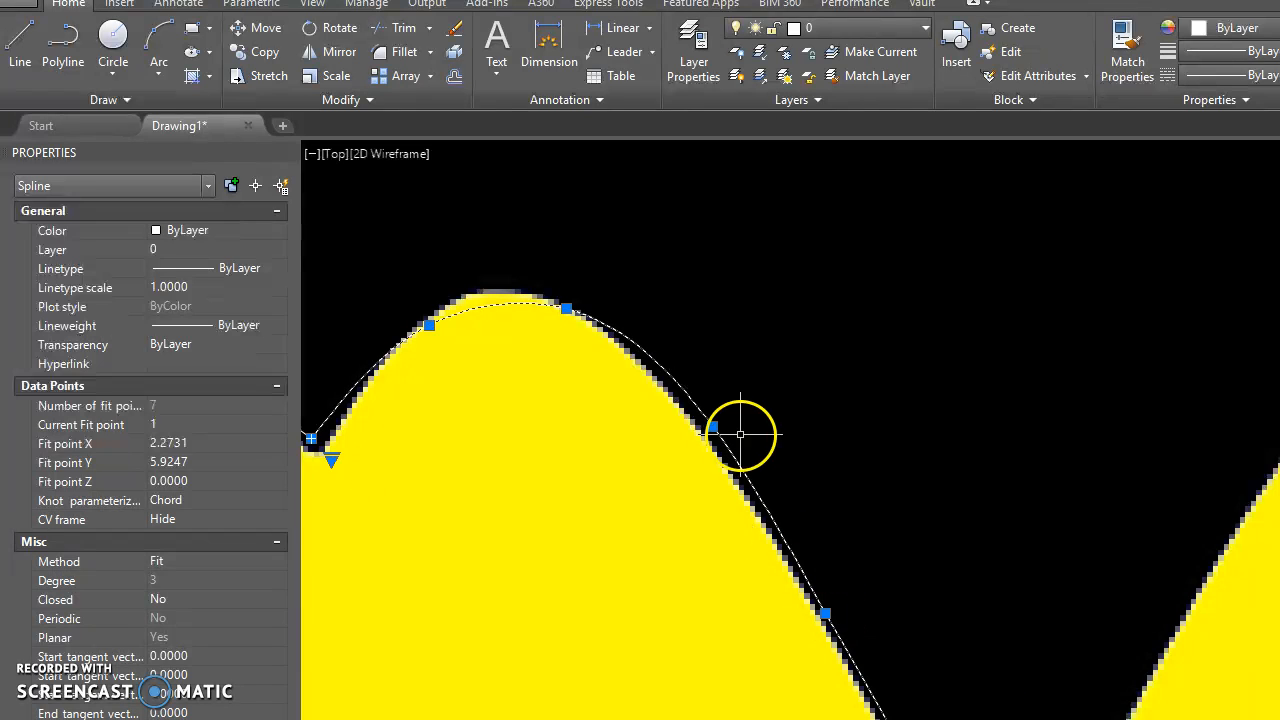
scroll(563, 406, down, 6)
middle_drag(570, 437, 640, 573)
scroll(636, 534, down, 2)
key(Escape)
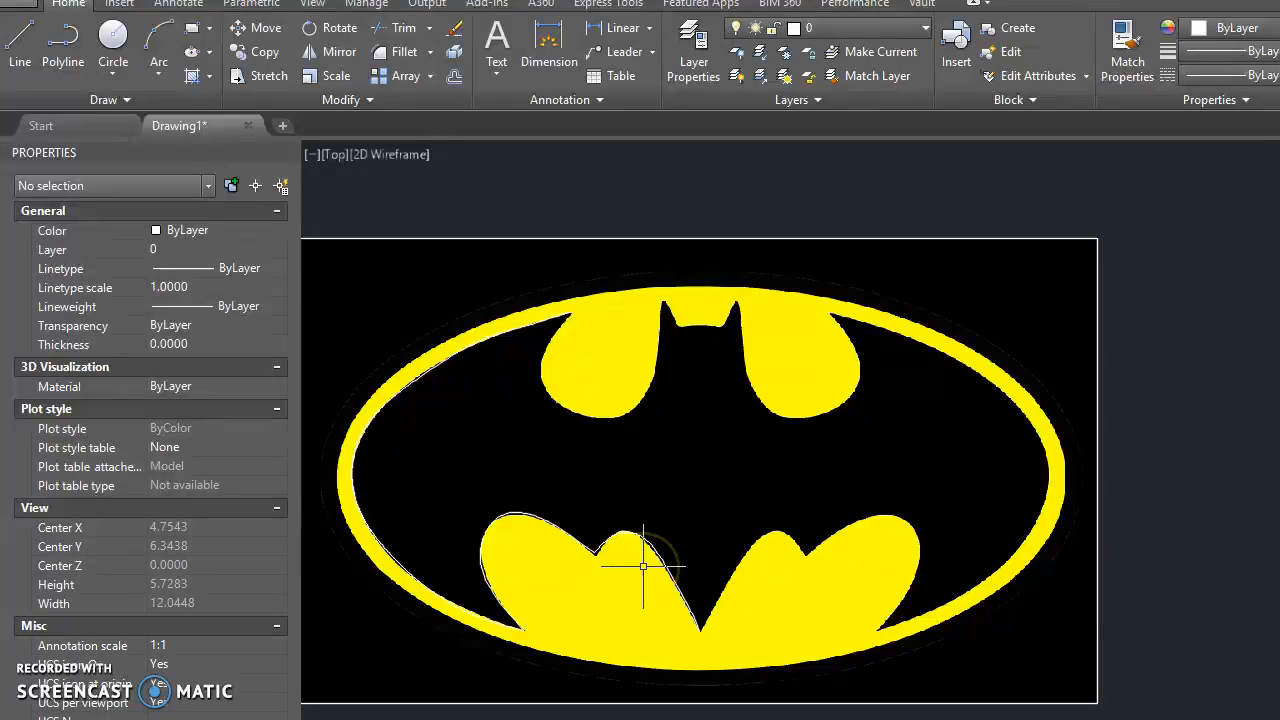
Step: Draw a spline from the upper-left wing corner around the upper-left yellow lobe to the left ear tip
key(Return)
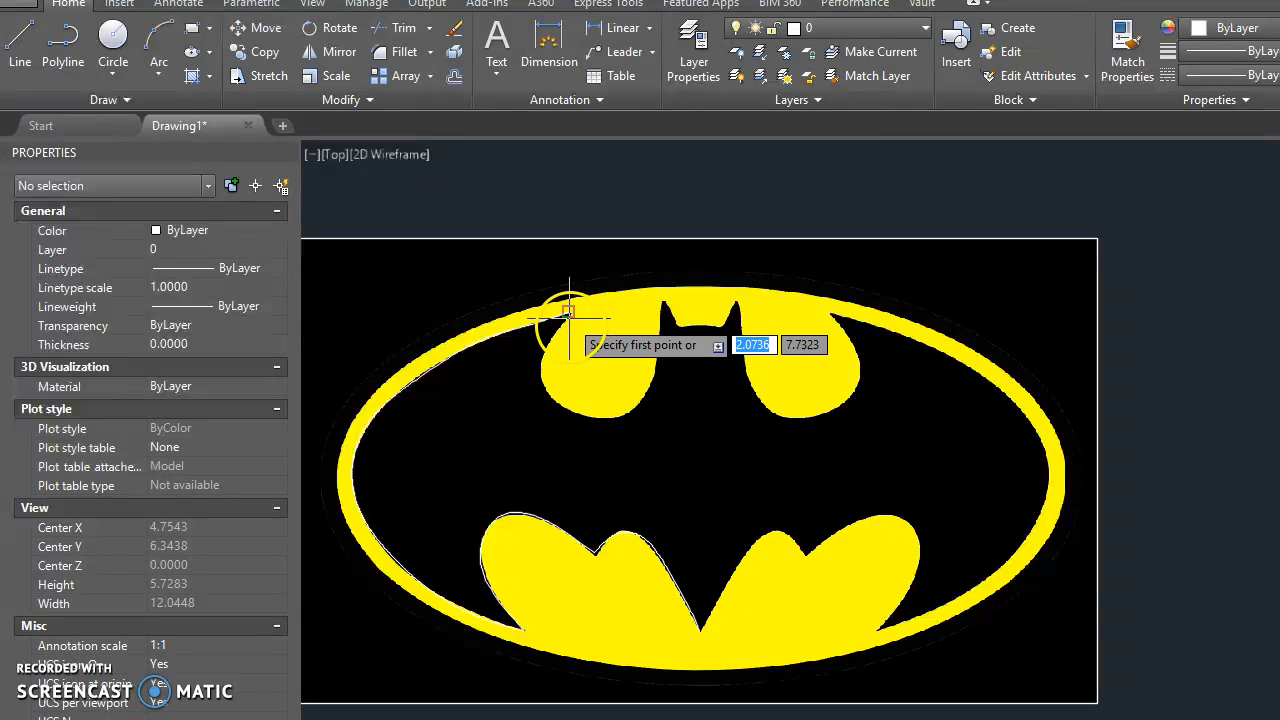
click(538, 372)
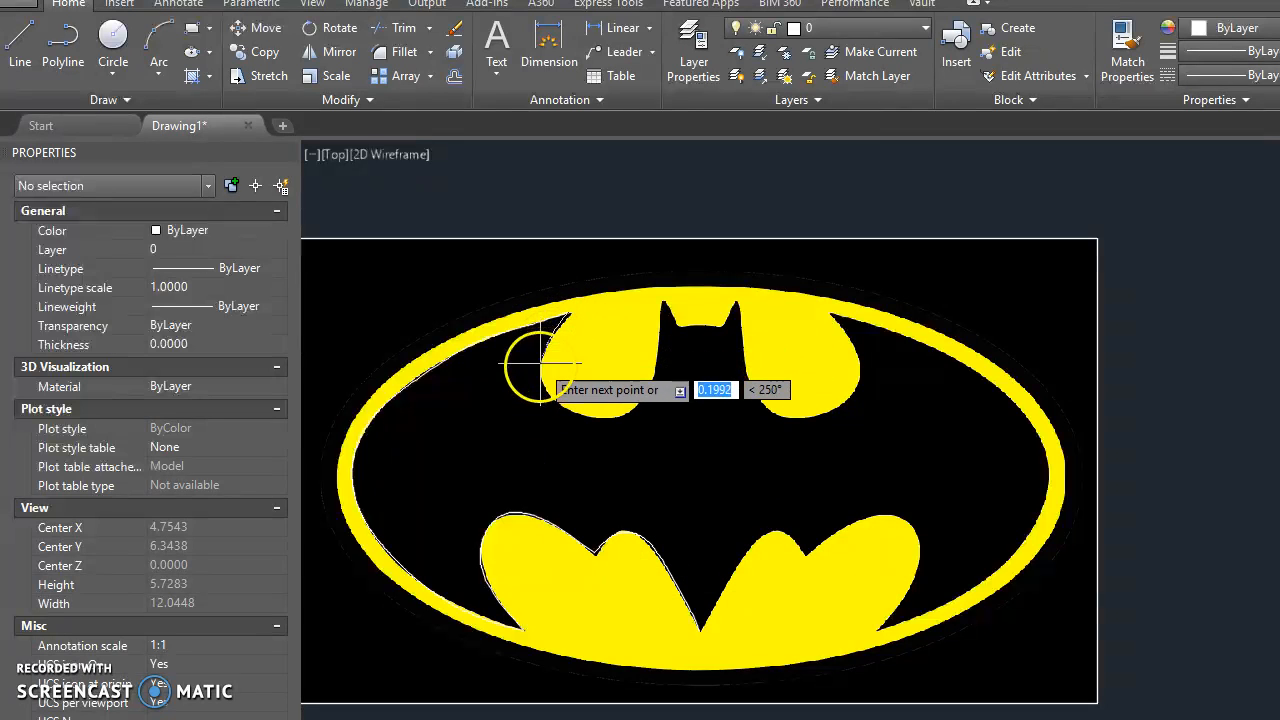
click(557, 402)
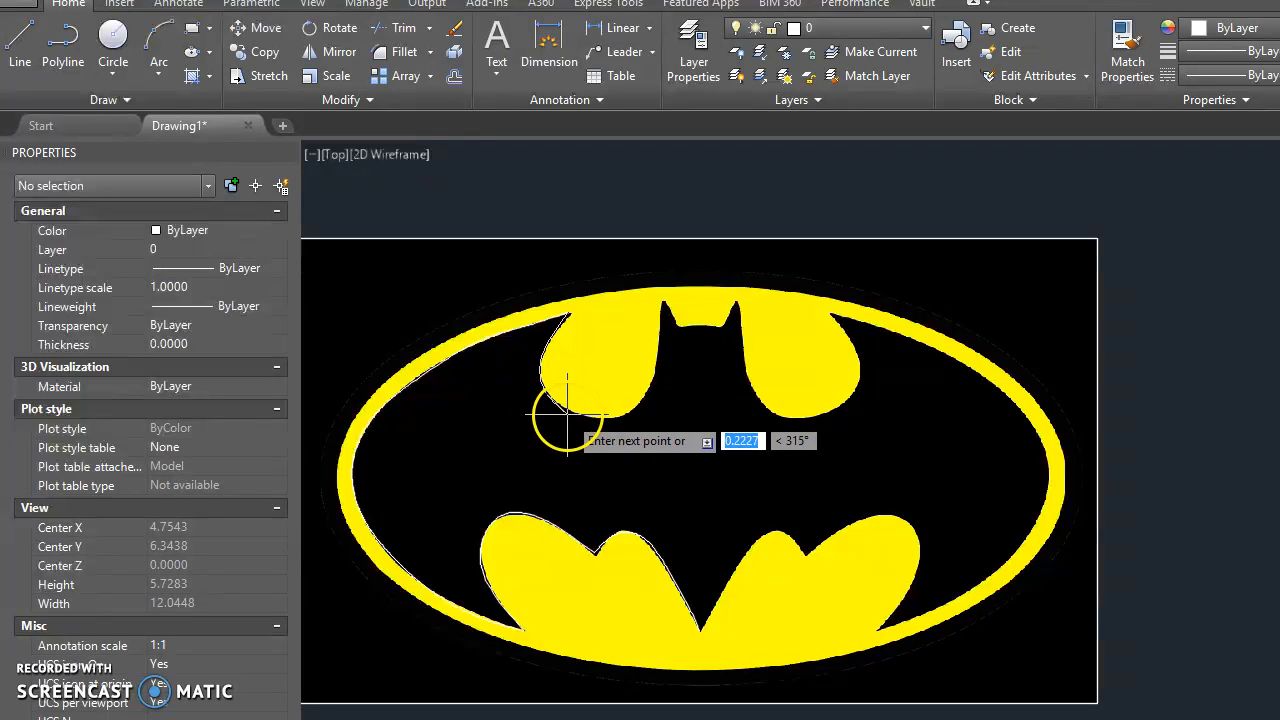
click(604, 415)
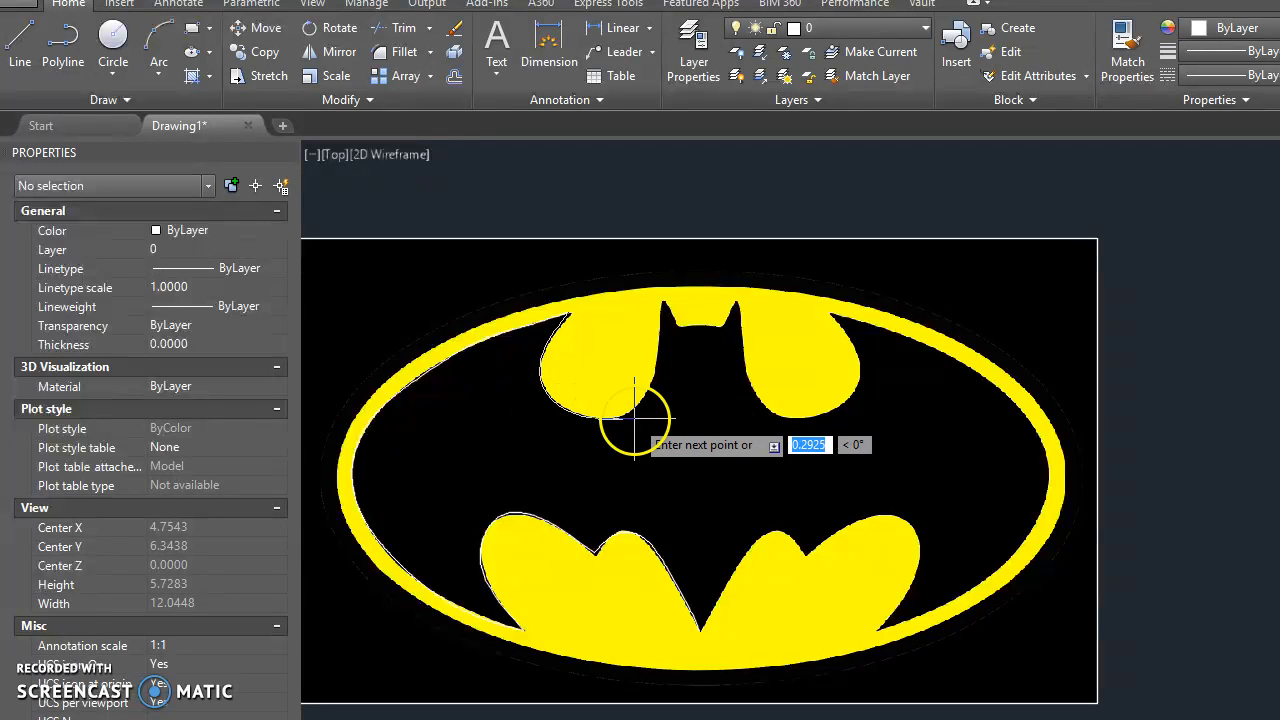
click(658, 367)
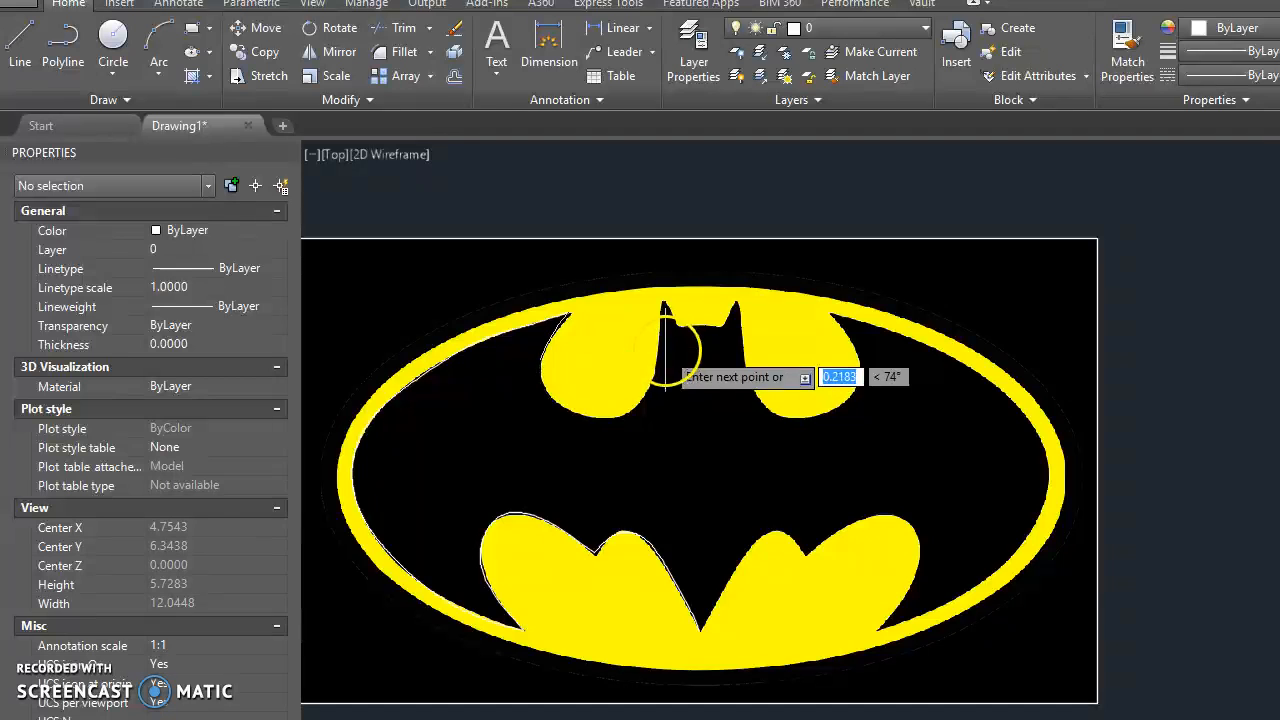
click(661, 311)
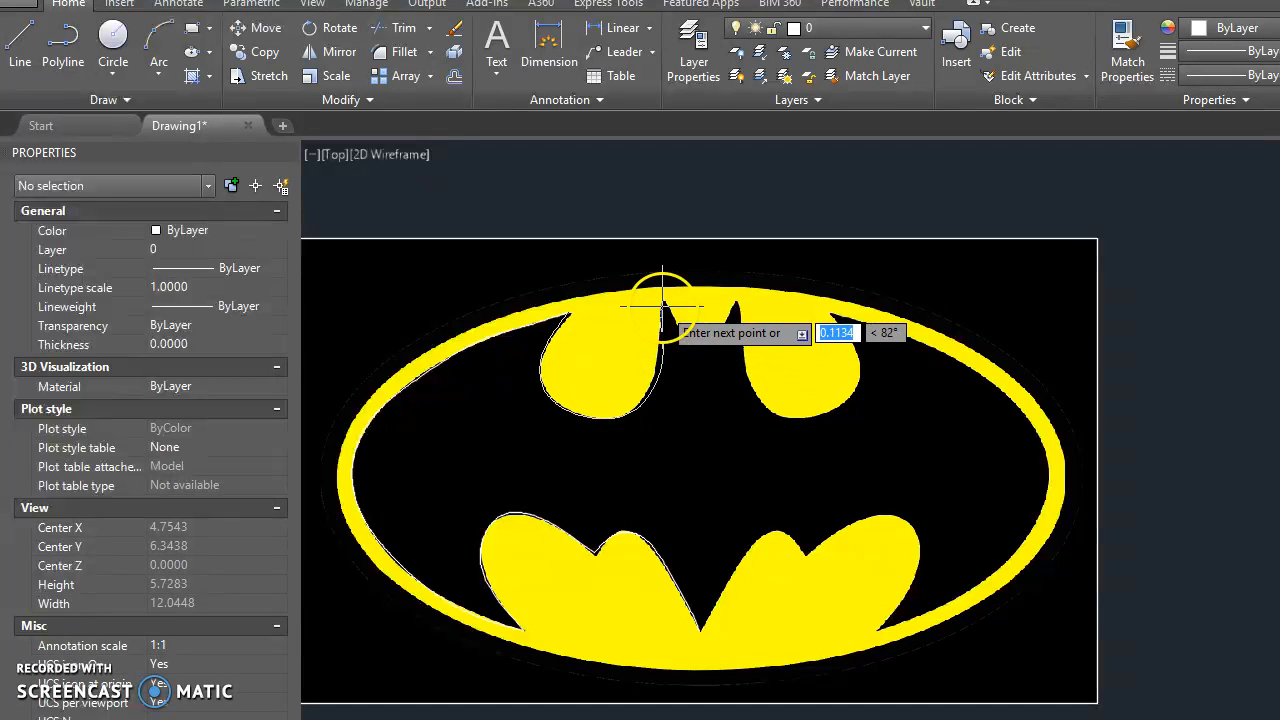
key(Return)
Step: Select the upper lobe's spline and stretch the fit point on its lower inner side onto the yellow edge
scroll(723, 477, up, 8)
scroll(672, 392, down, 4)
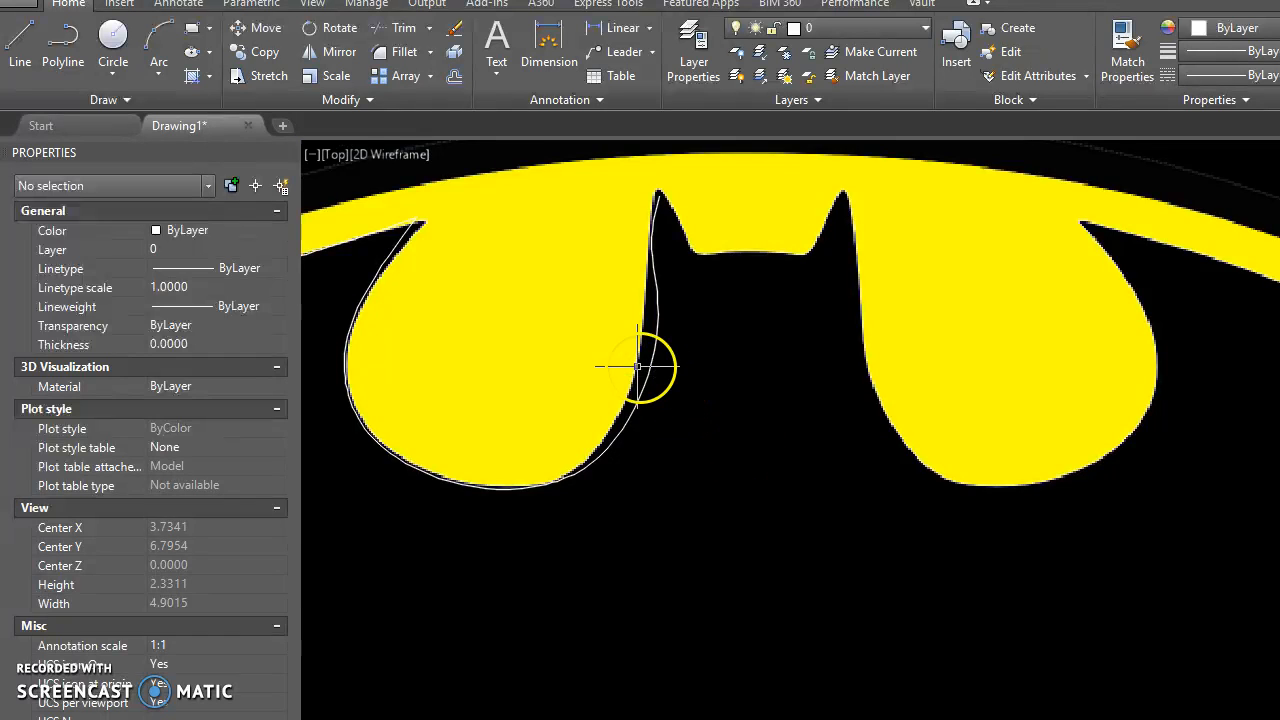
click(645, 367)
click(655, 287)
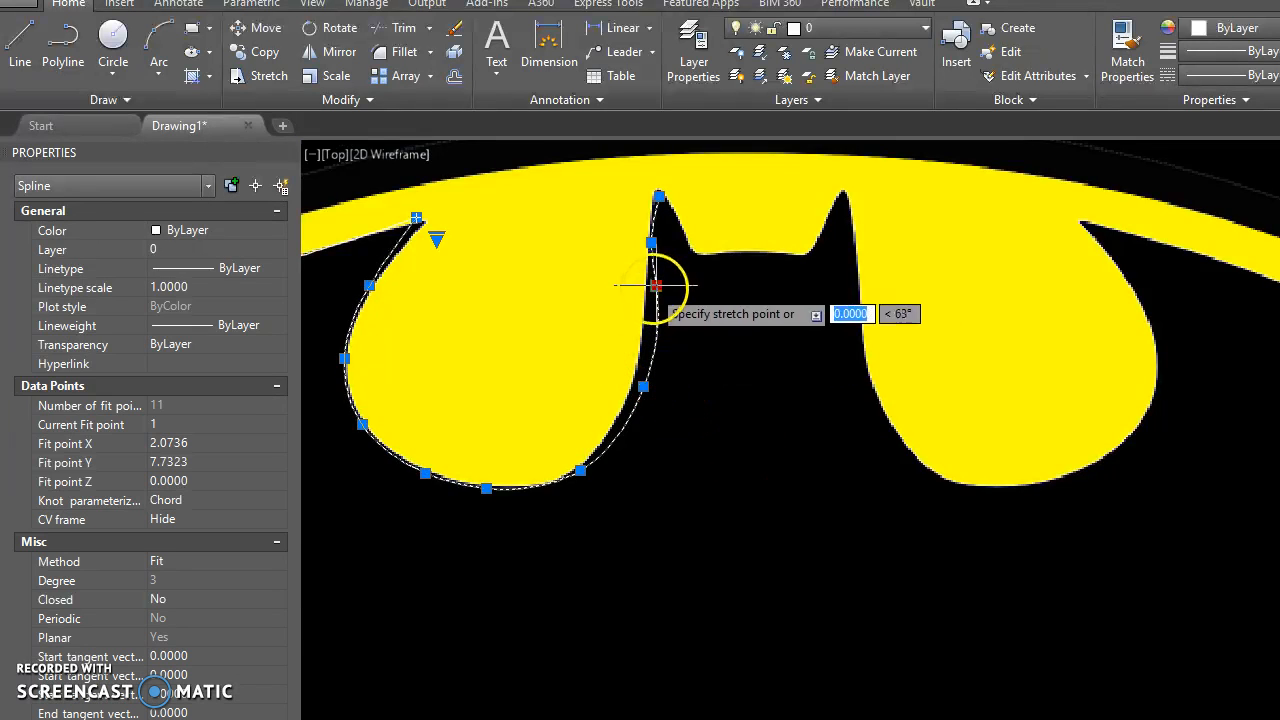
key(Escape)
click(643, 386)
scroll(628, 382, up, 2)
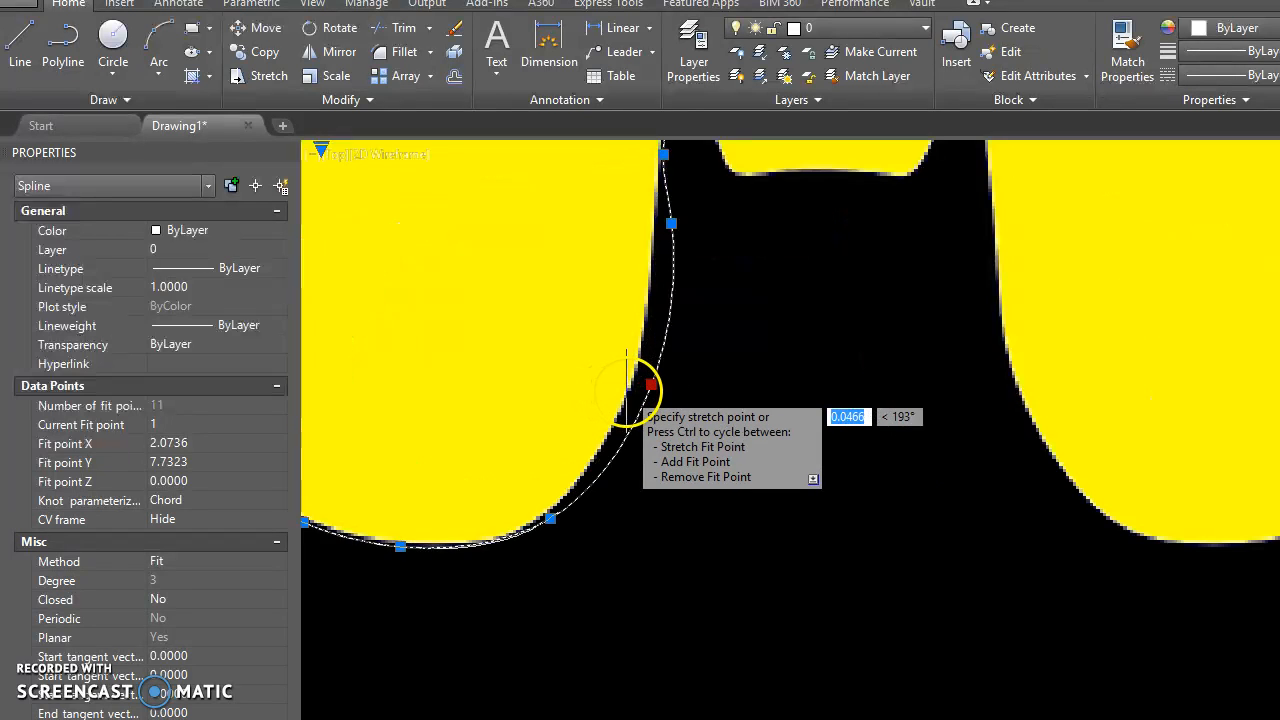
click(626, 390)
Step: Stretch the upper lobe spline's next fit point toward the ear onto the yellow edge and deselect the spline
click(671, 223)
click(646, 264)
scroll(691, 346, down, 2)
middle_drag(691, 346, 700, 347)
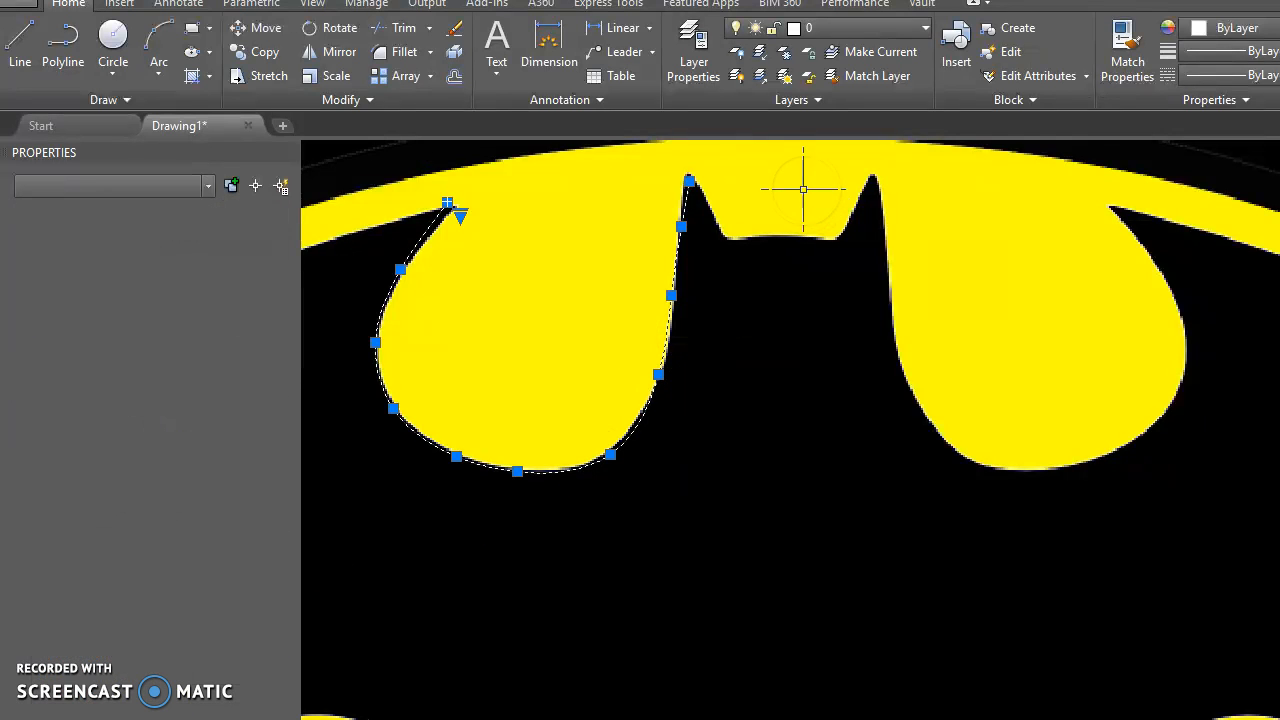
key(Escape)
Step: Draw a straight line from the left ear tip down to the left corner of the head's flat top
click(21, 57)
click(22, 45)
click(688, 180)
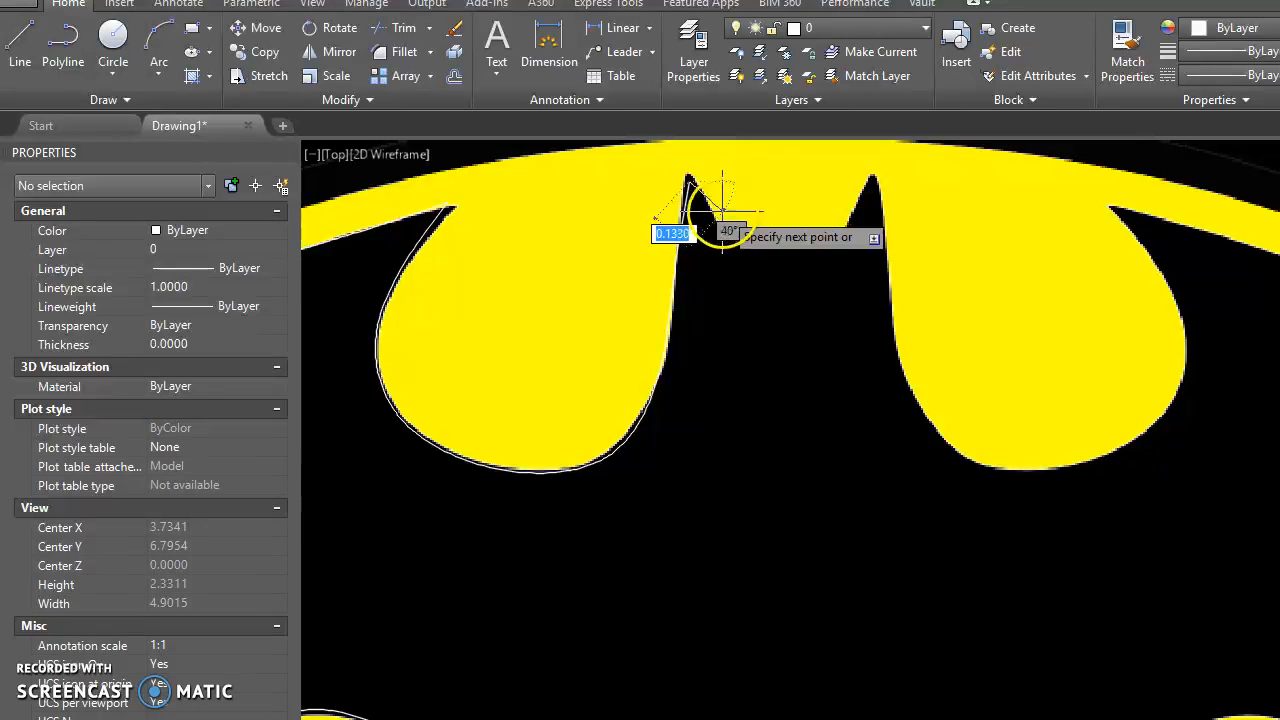
click(728, 237)
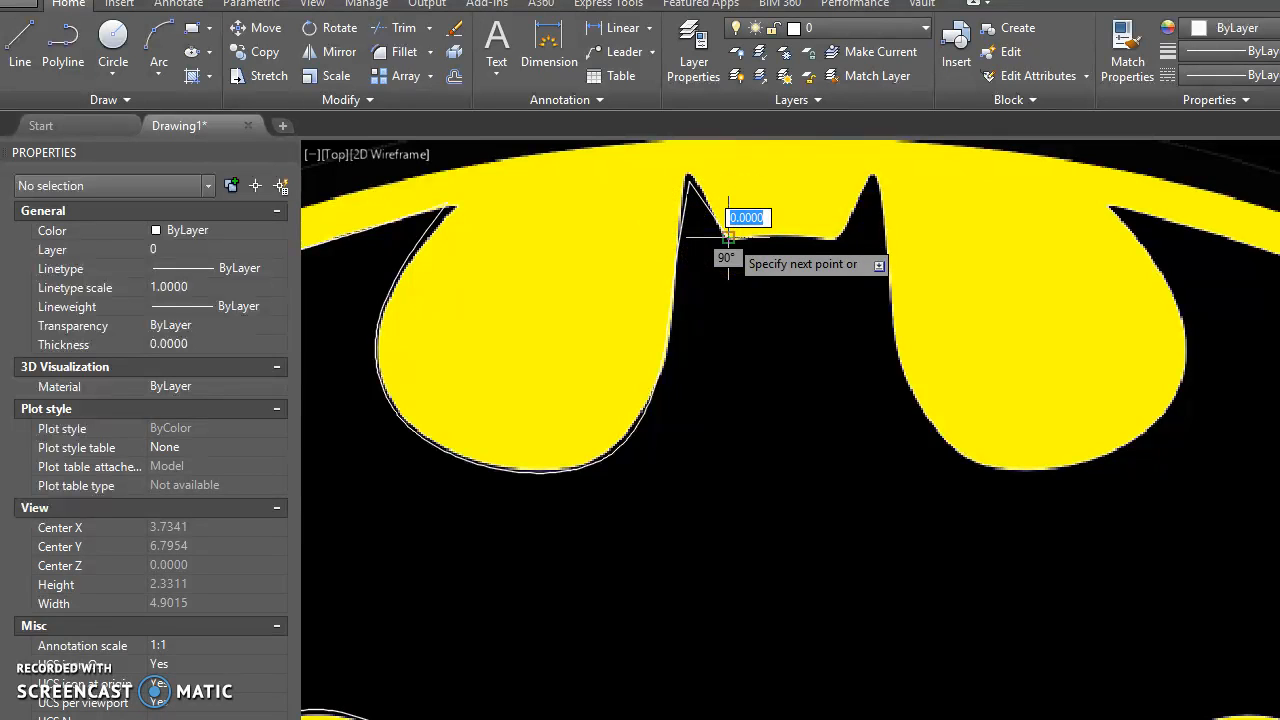
key(Escape)
Step: Draw a vertical centre line about 2.43 units long from the bottom centre tip to above the head, using polar tracking
scroll(780, 265, down, 3)
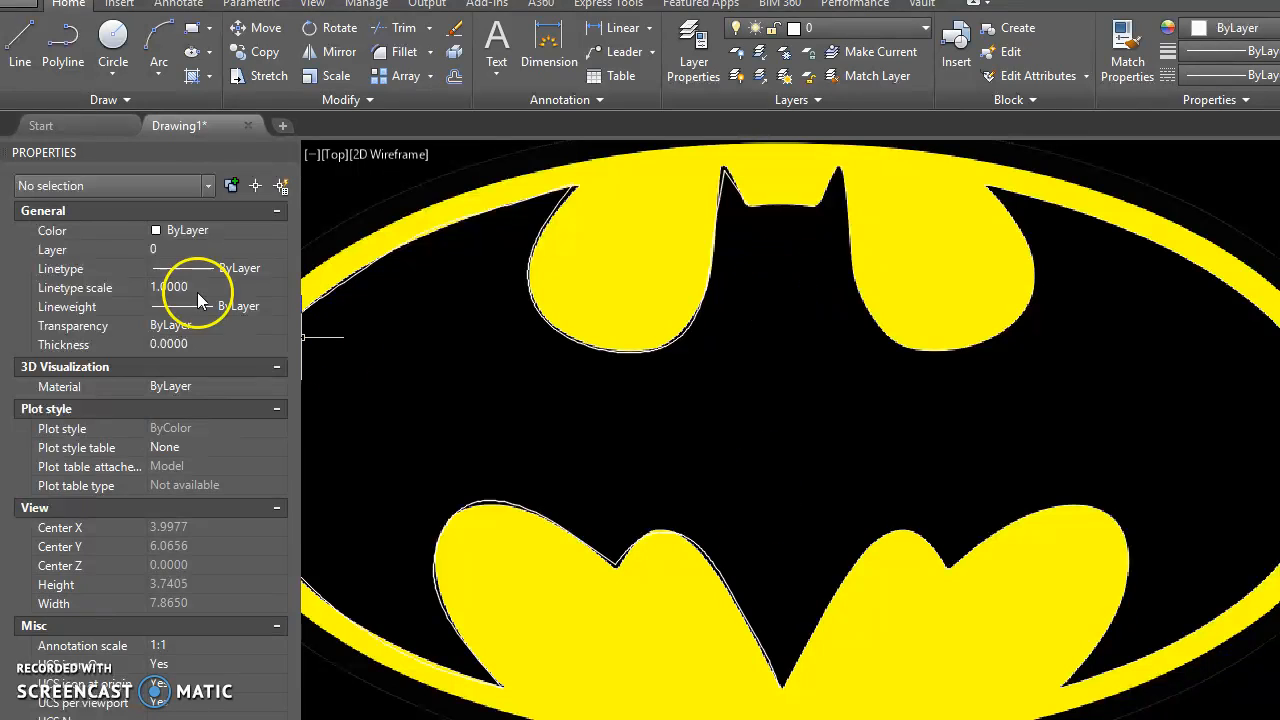
click(22, 50)
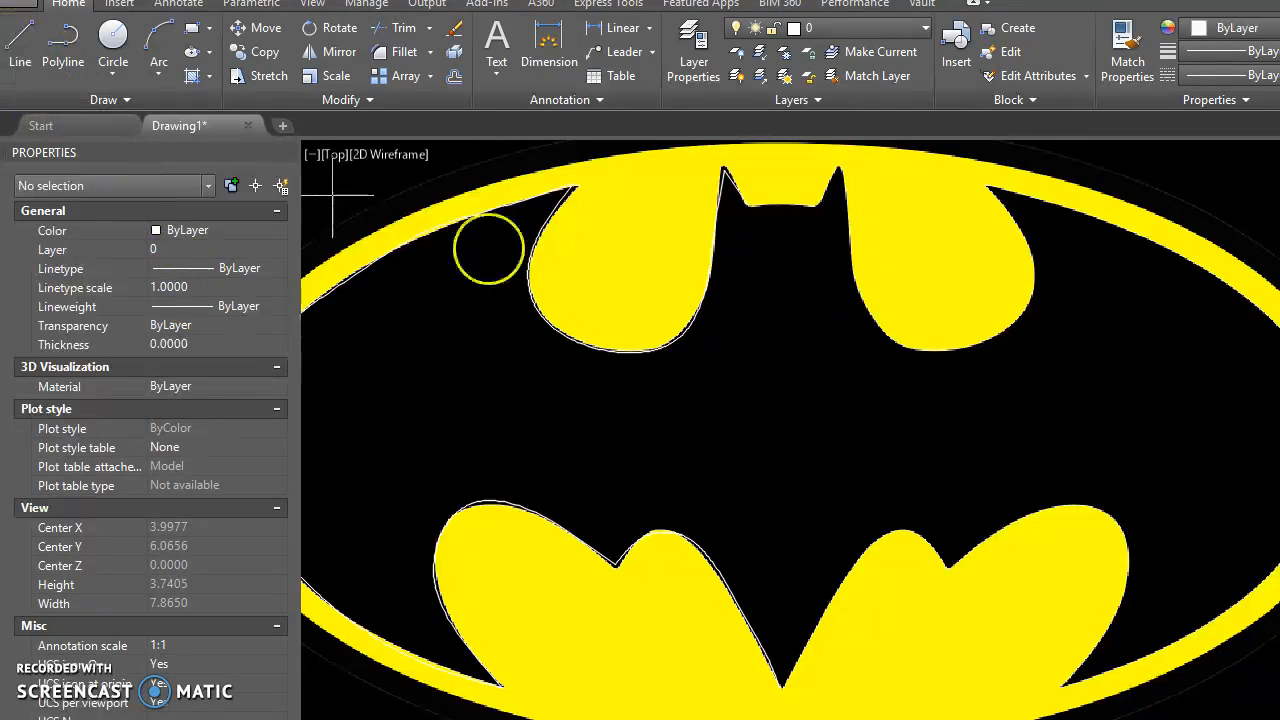
click(779, 686)
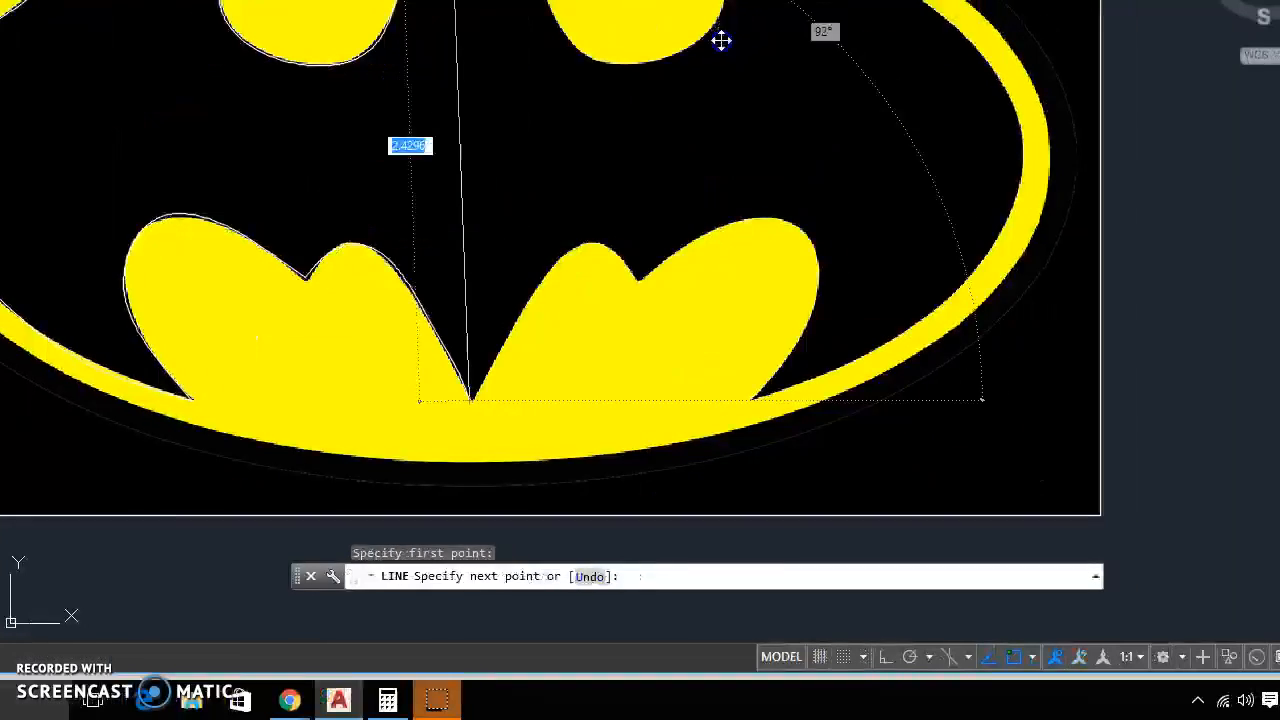
click(909, 657)
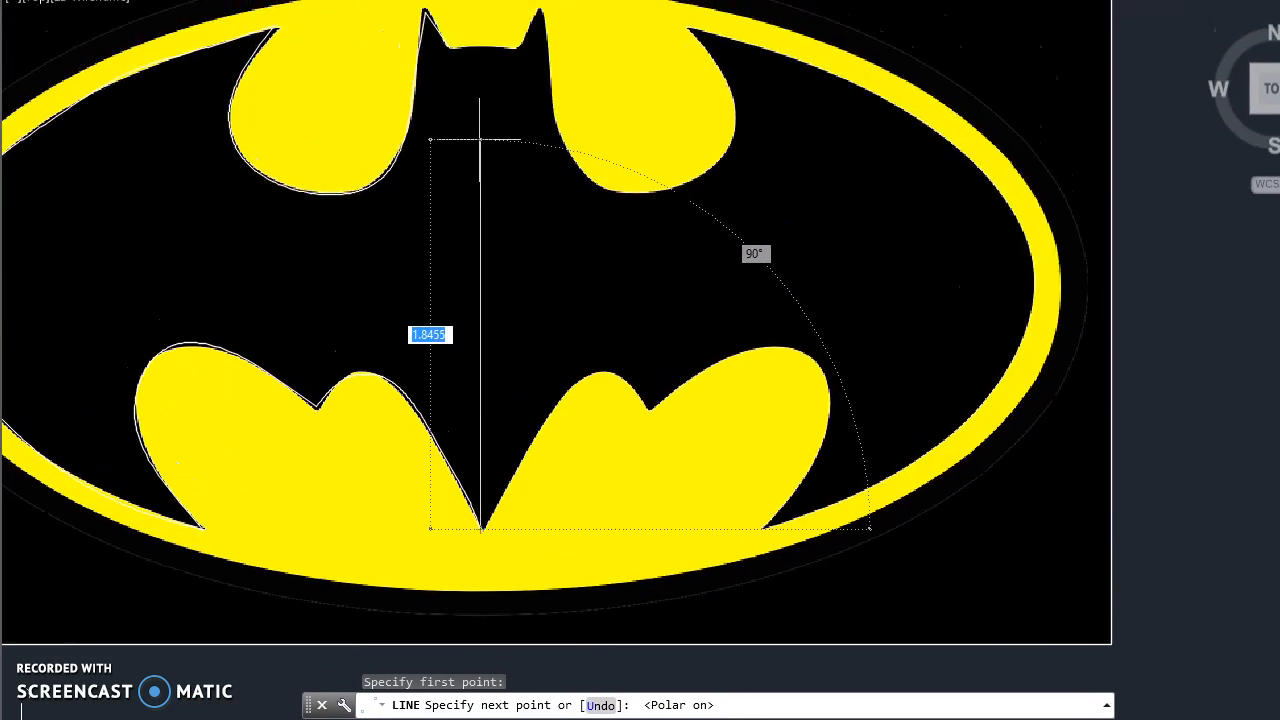
click(477, 45)
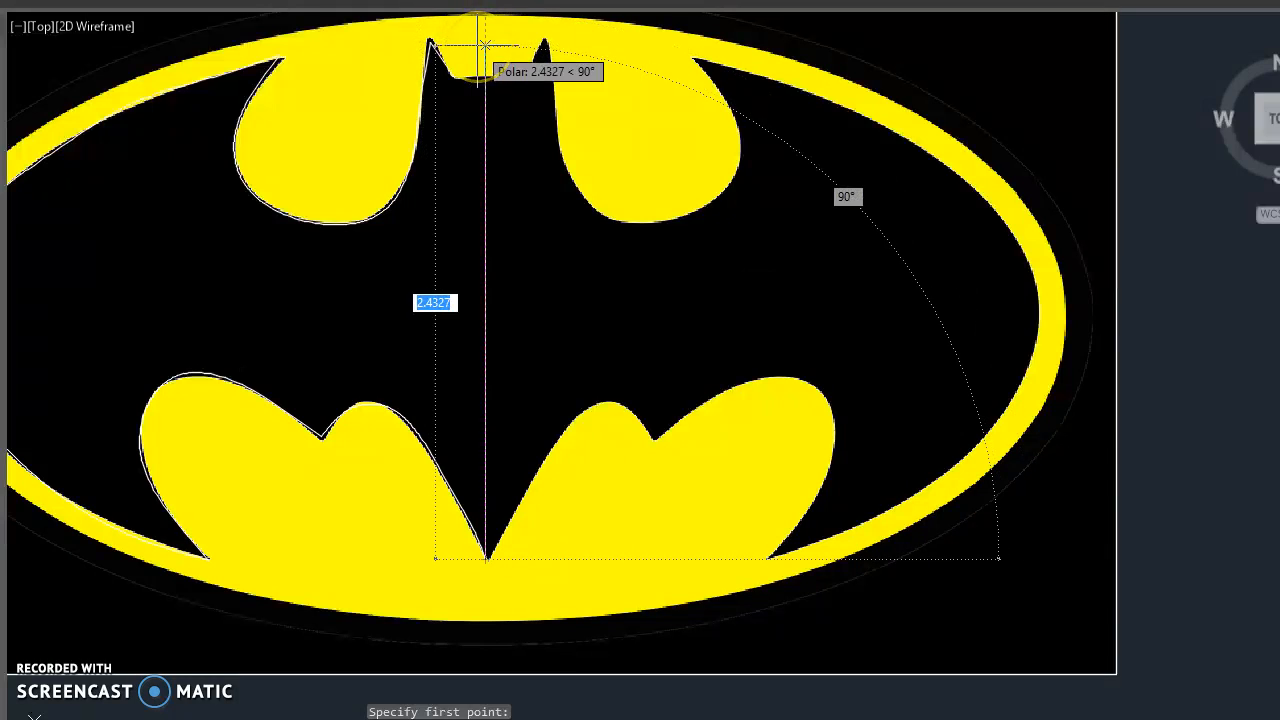
key(Escape)
Step: Draw a short line along the head's flat top from the ear line's lower end to the centre line
scroll(462, 60, up, 4)
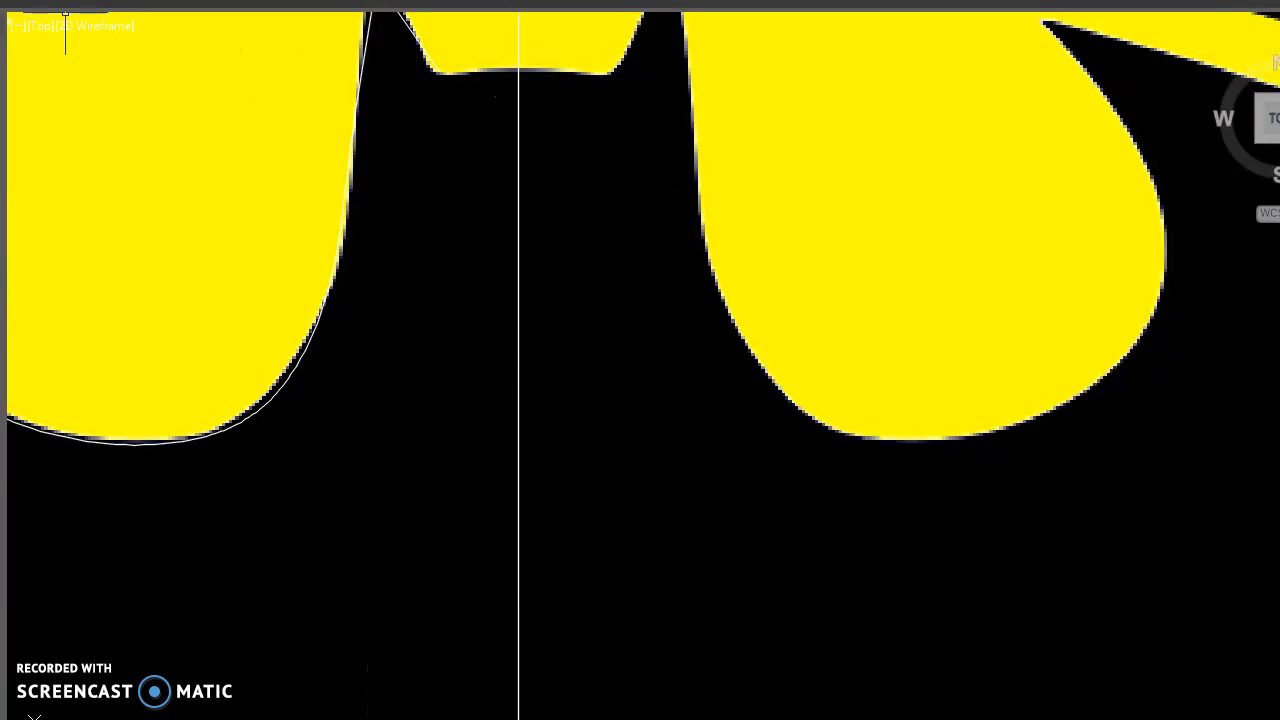
text(l)
key(Return)
click(437, 72)
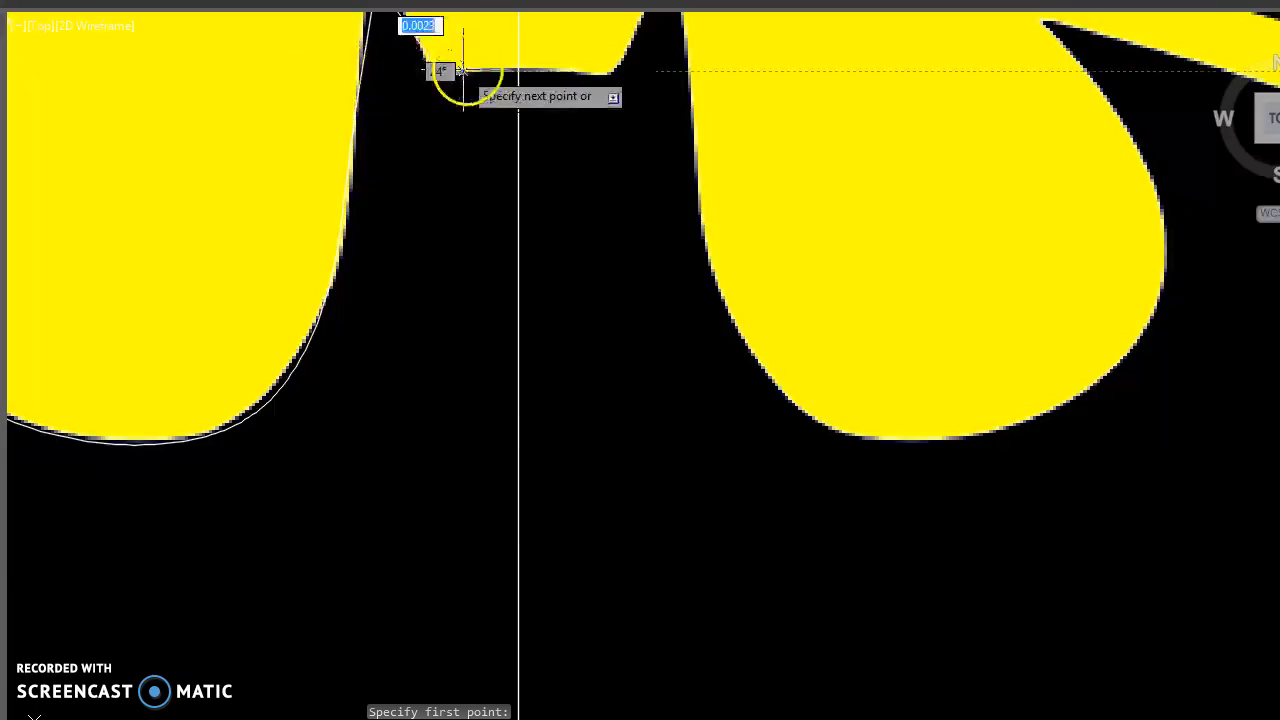
click(508, 74)
key(Escape)
key(Escape)
key(Escape)
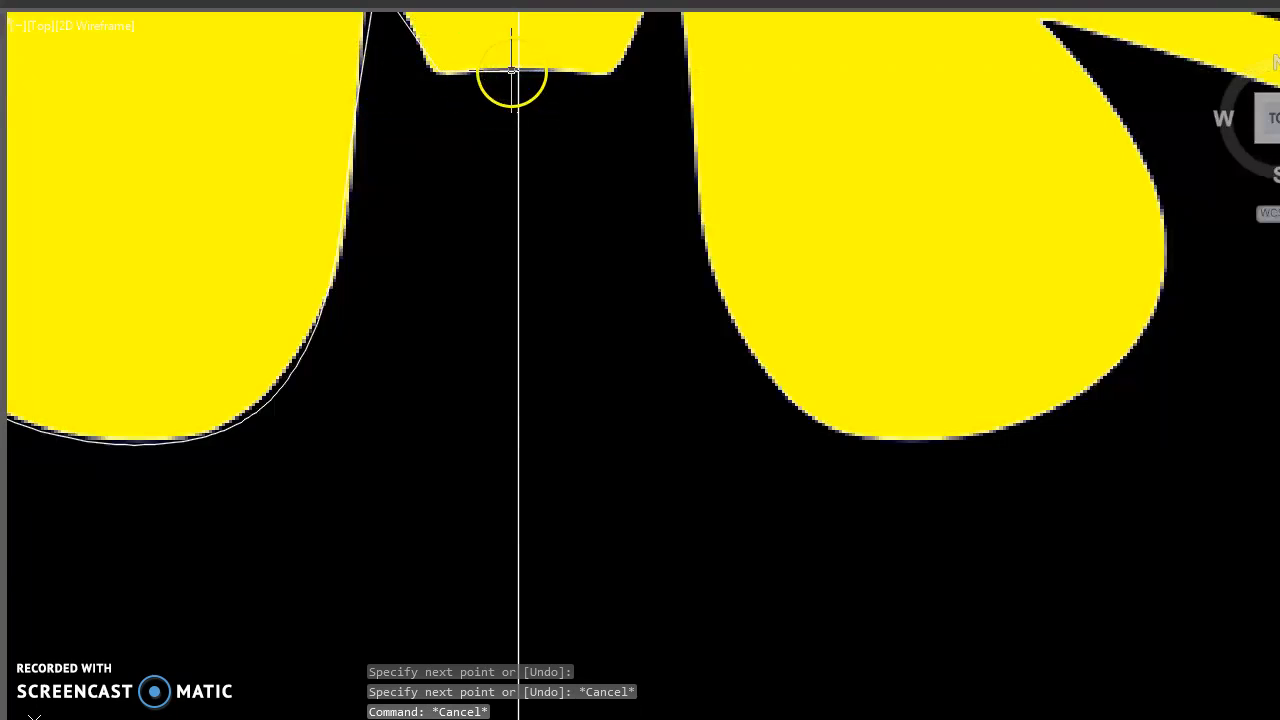
Step: Trim off the part of the vertical centre line that extends above the head's flat top
scroll(526, 157, down, 2)
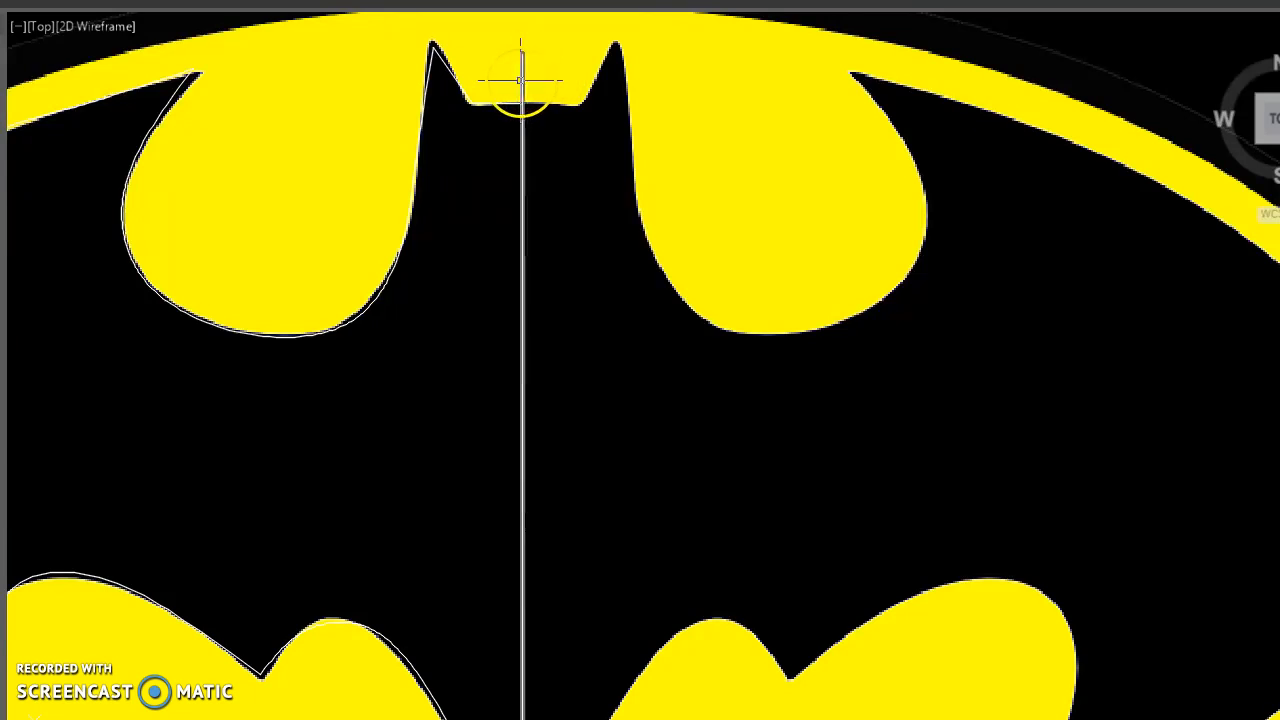
text(tr)
key(Return)
key(Return)
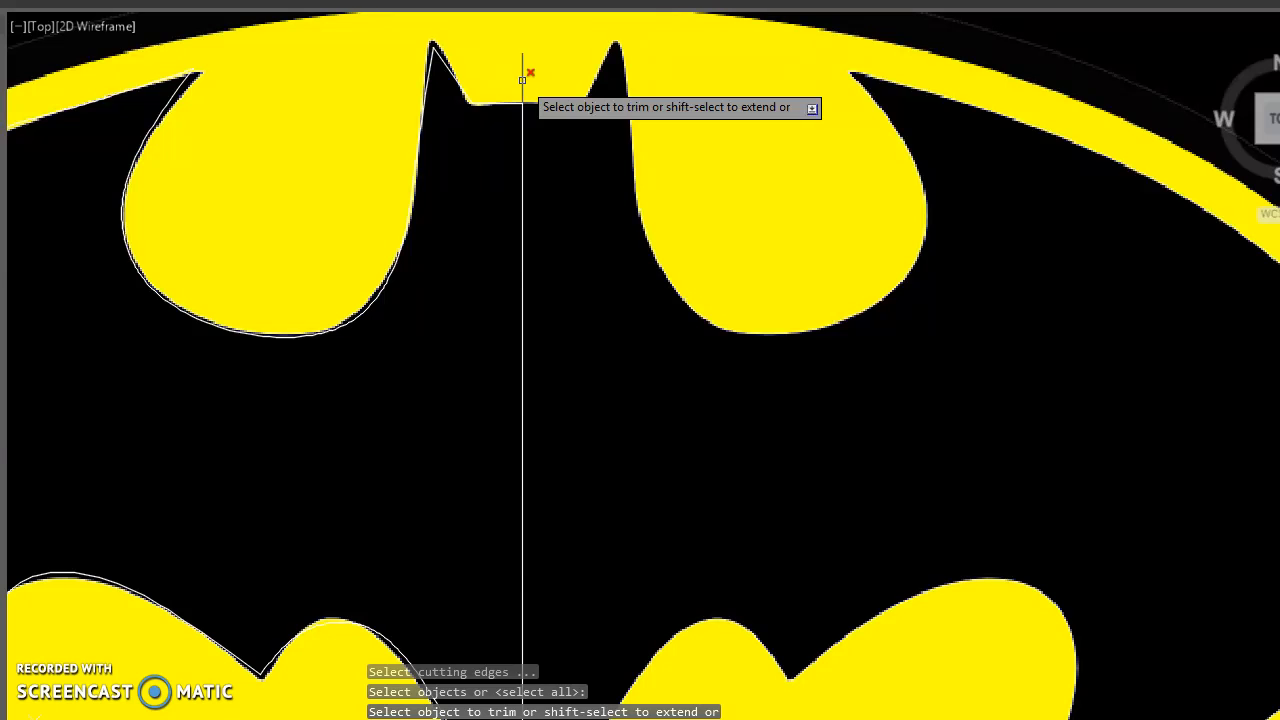
click(522, 79)
click(522, 131)
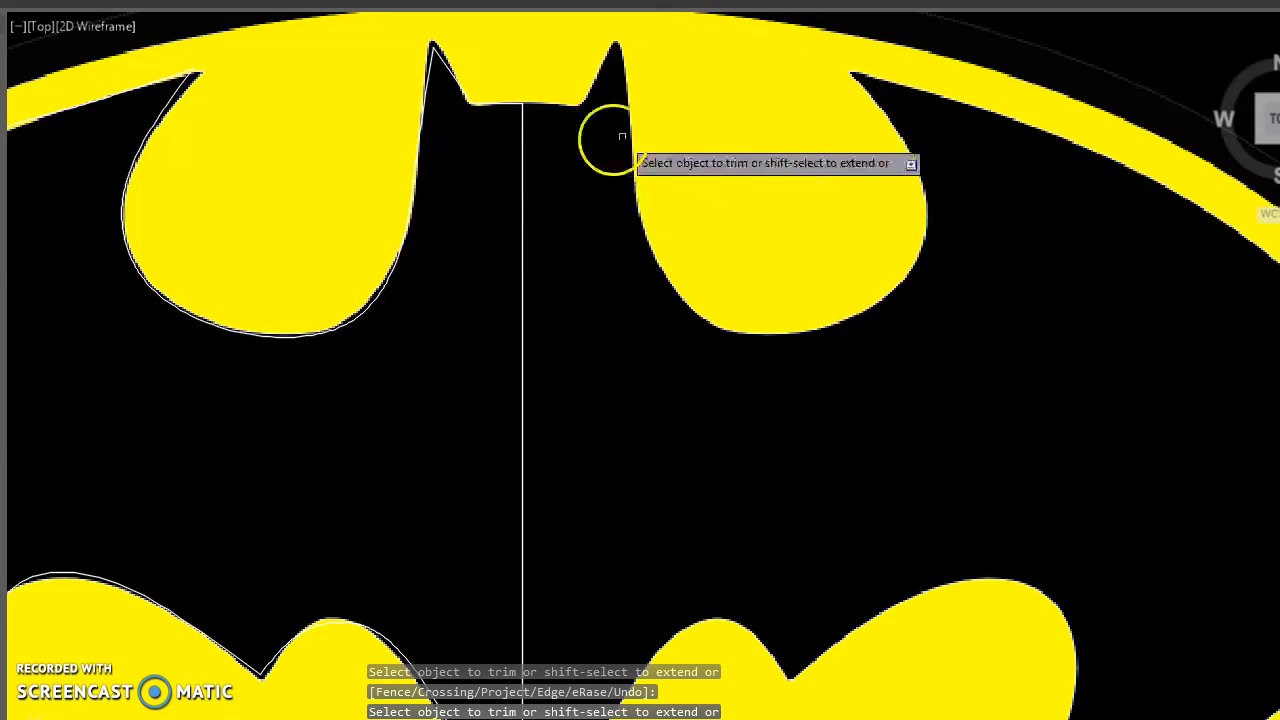
key(Escape)
key(Escape)
Step: Draw a short diagonal line across the vertical centre line inside the bat's head
text(l)
key(Return)
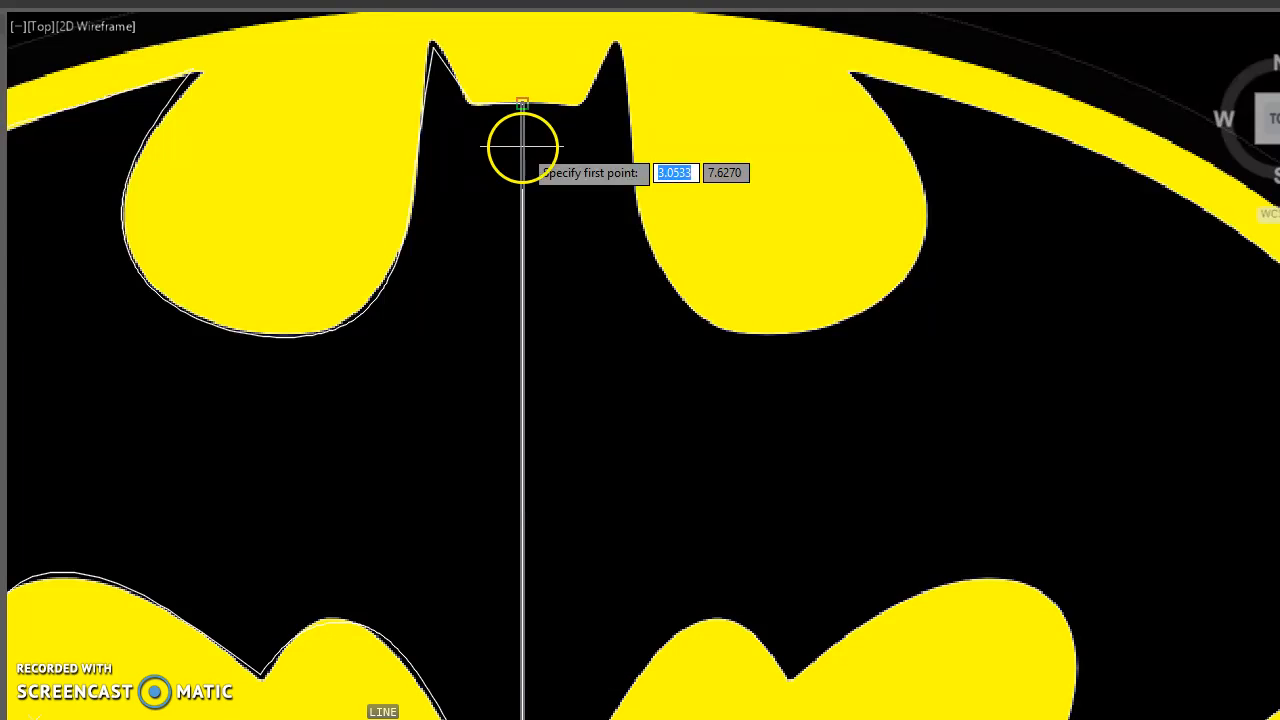
click(580, 186)
click(473, 245)
key(Escape)
key(Escape)
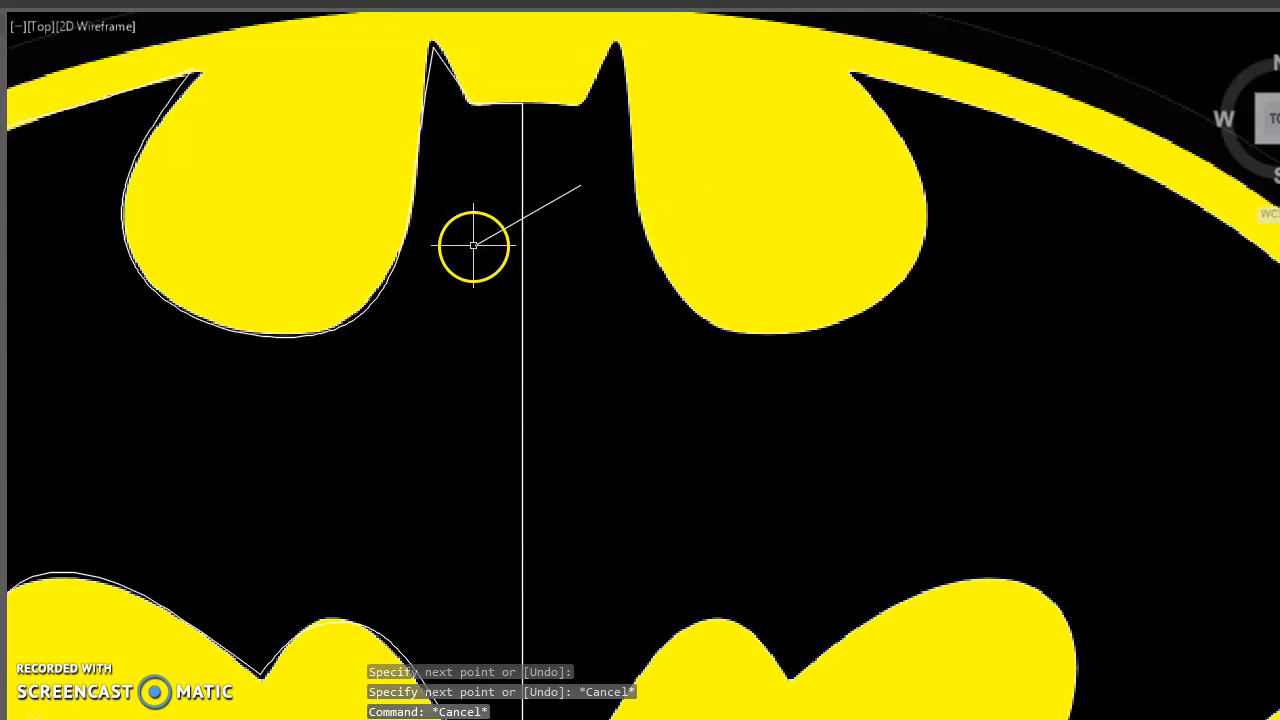
Step: Trim the centre line above the diagonal line, and the diagonal line's part to the right of the centre line
text(tr)
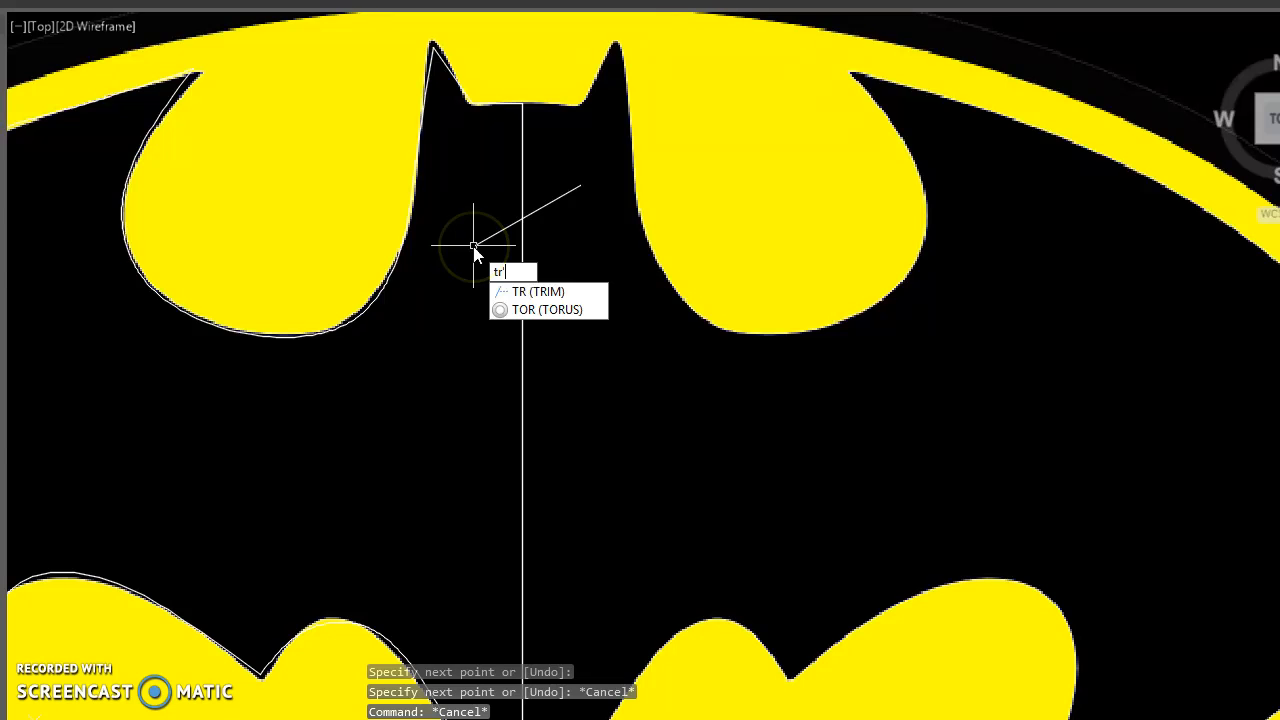
key(Return)
key(Return)
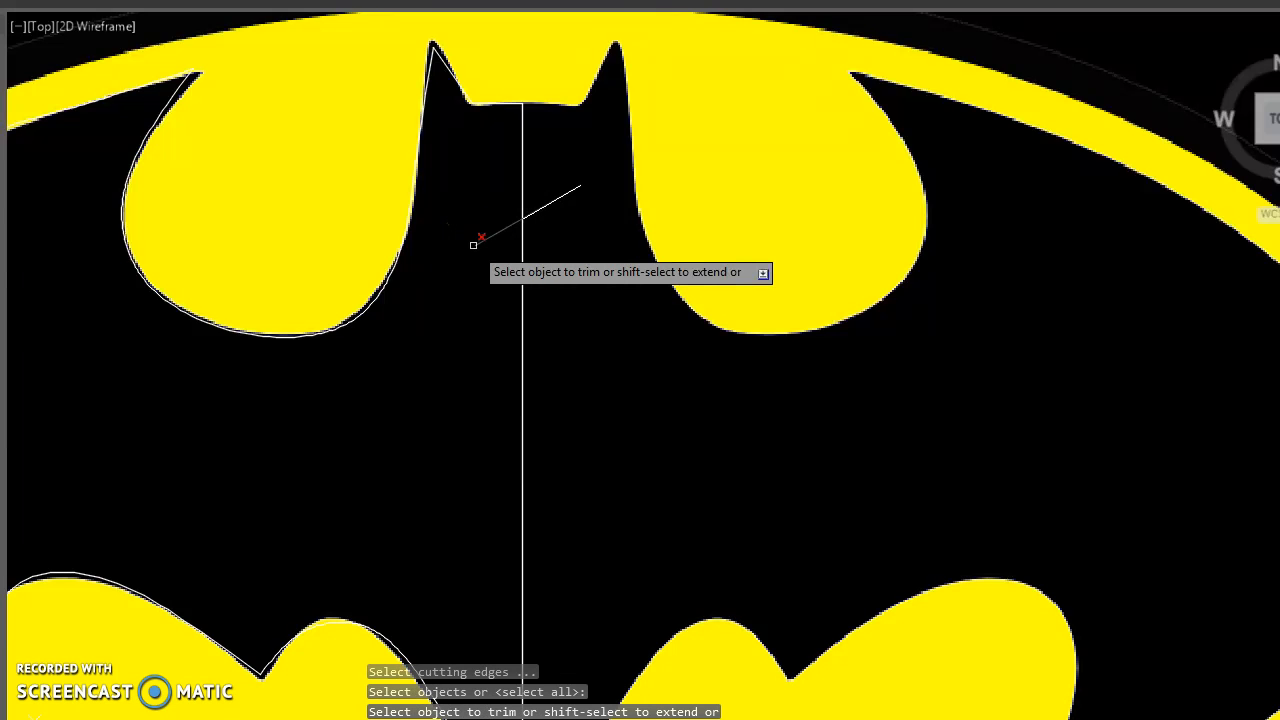
click(522, 155)
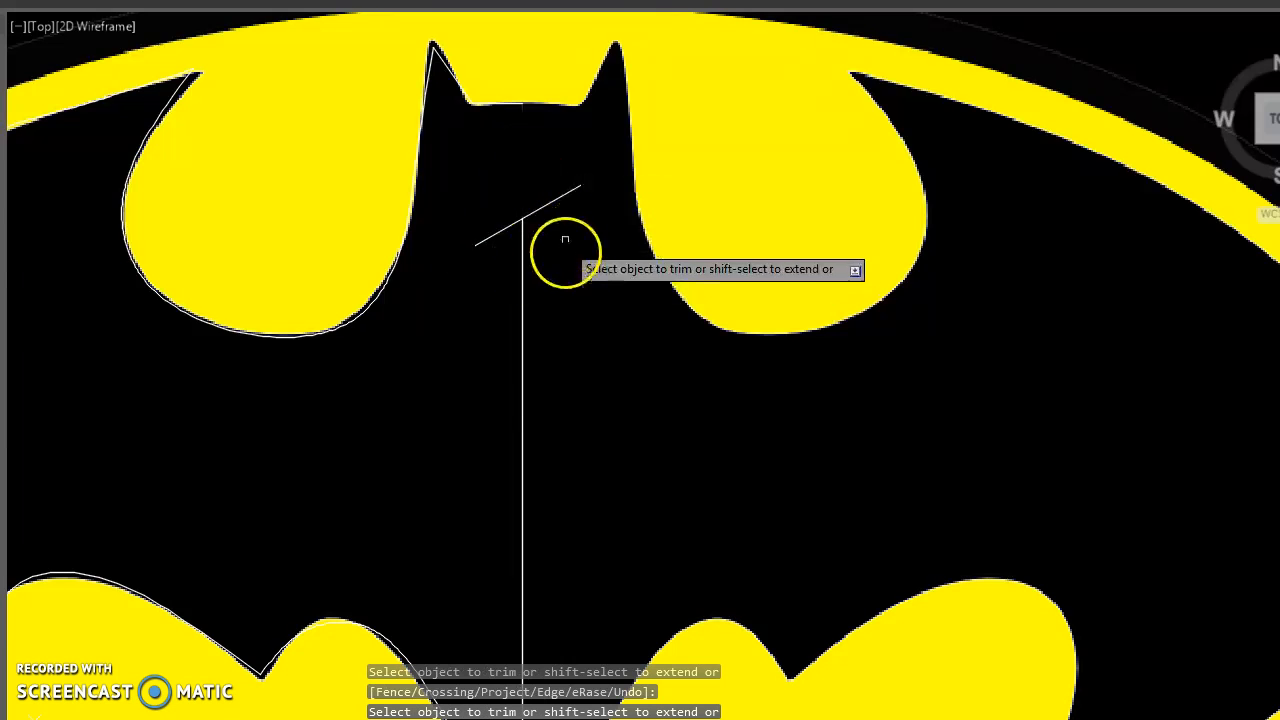
click(564, 203)
click(493, 228)
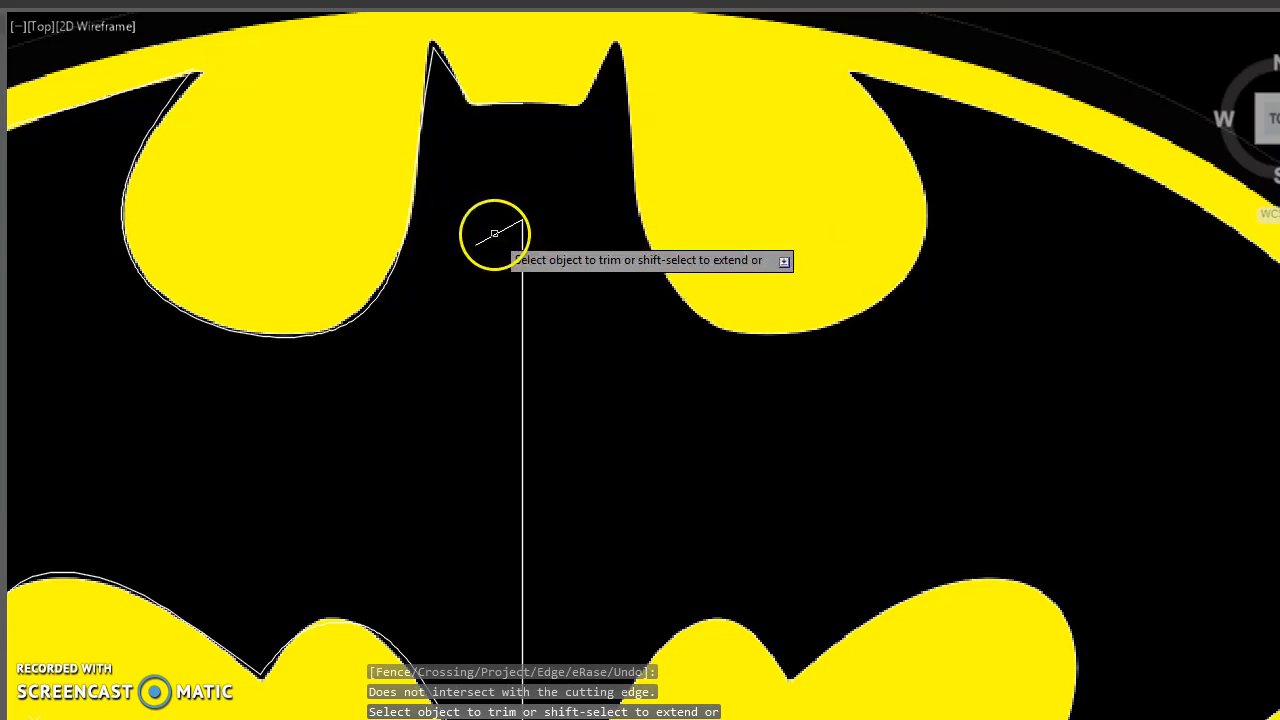
key(Escape)
key(Escape)
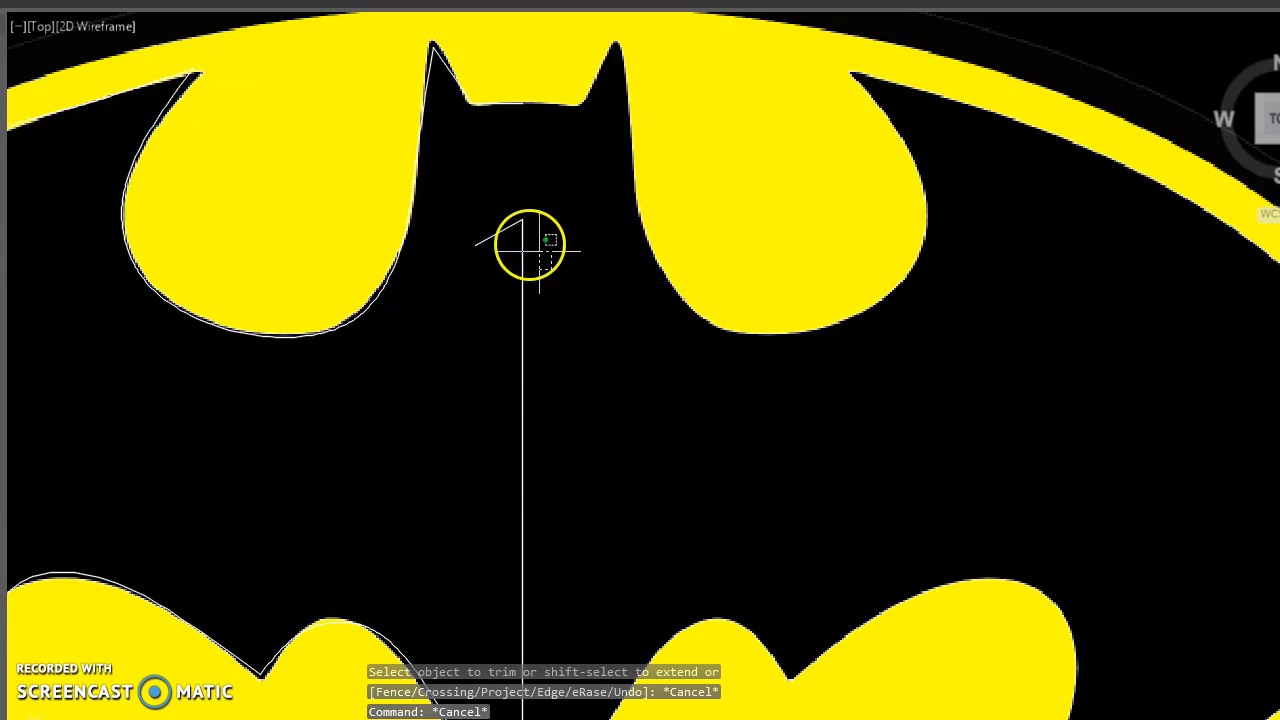
Step: Delete the leftover piece of the diagonal line beside the centre line
click(472, 204)
key(Escape)
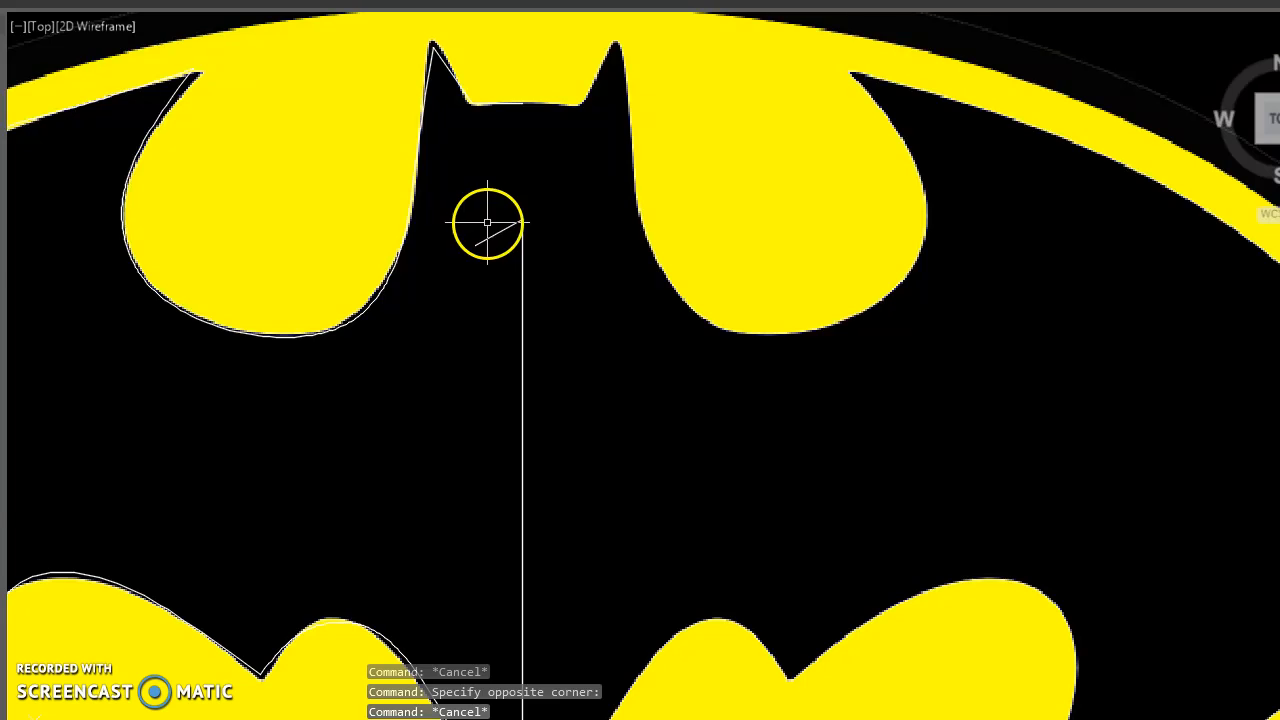
click(498, 236)
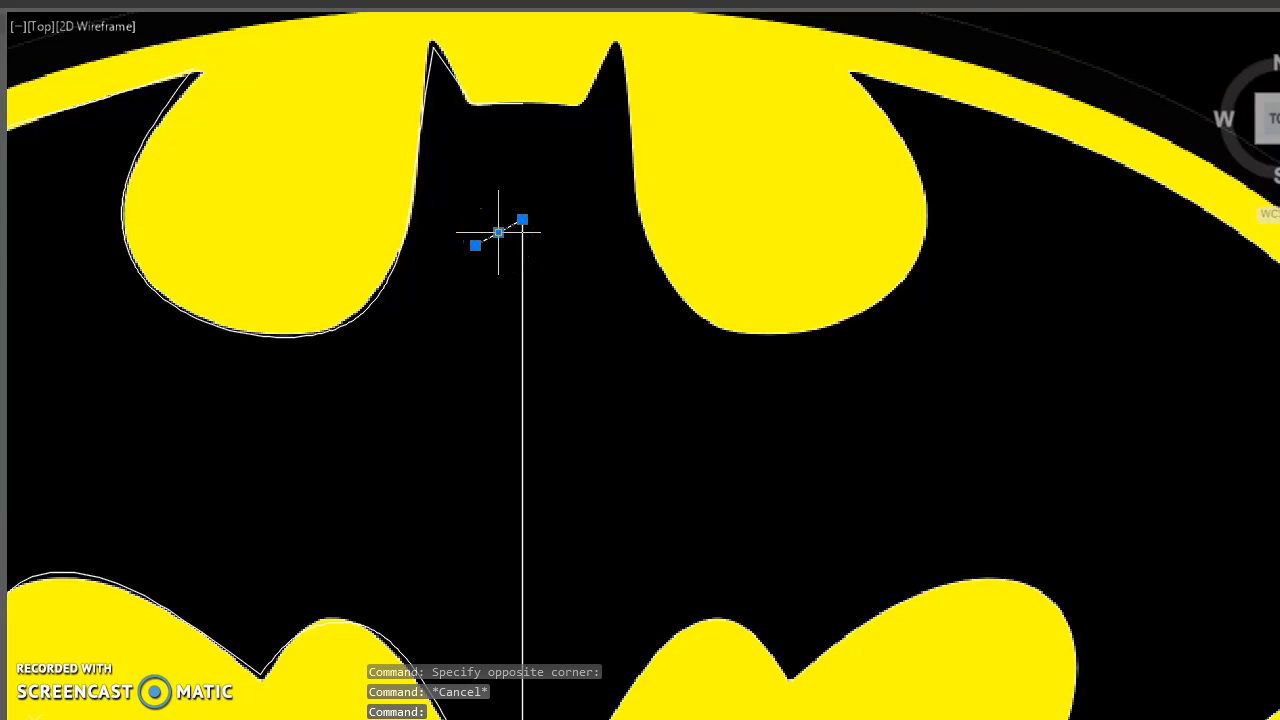
key(Delete)
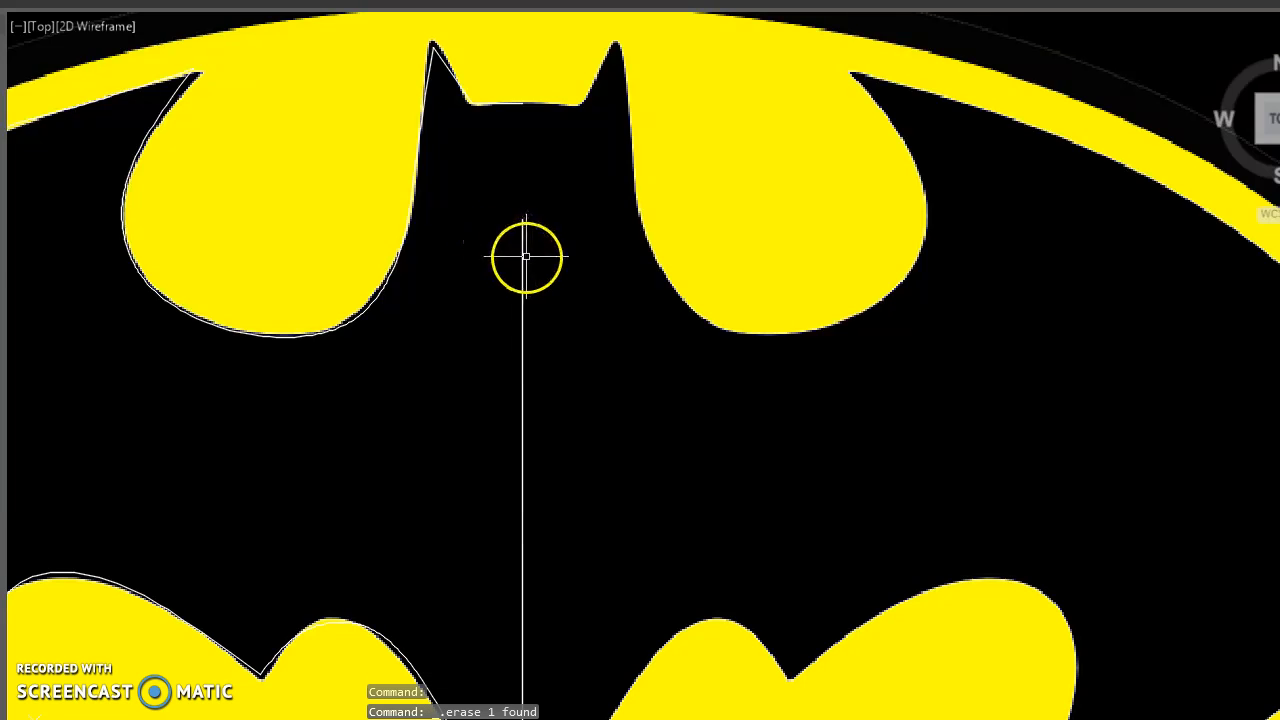
Step: Delete the remaining vertical centre line
click(516, 257)
key(Escape)
key(Escape)
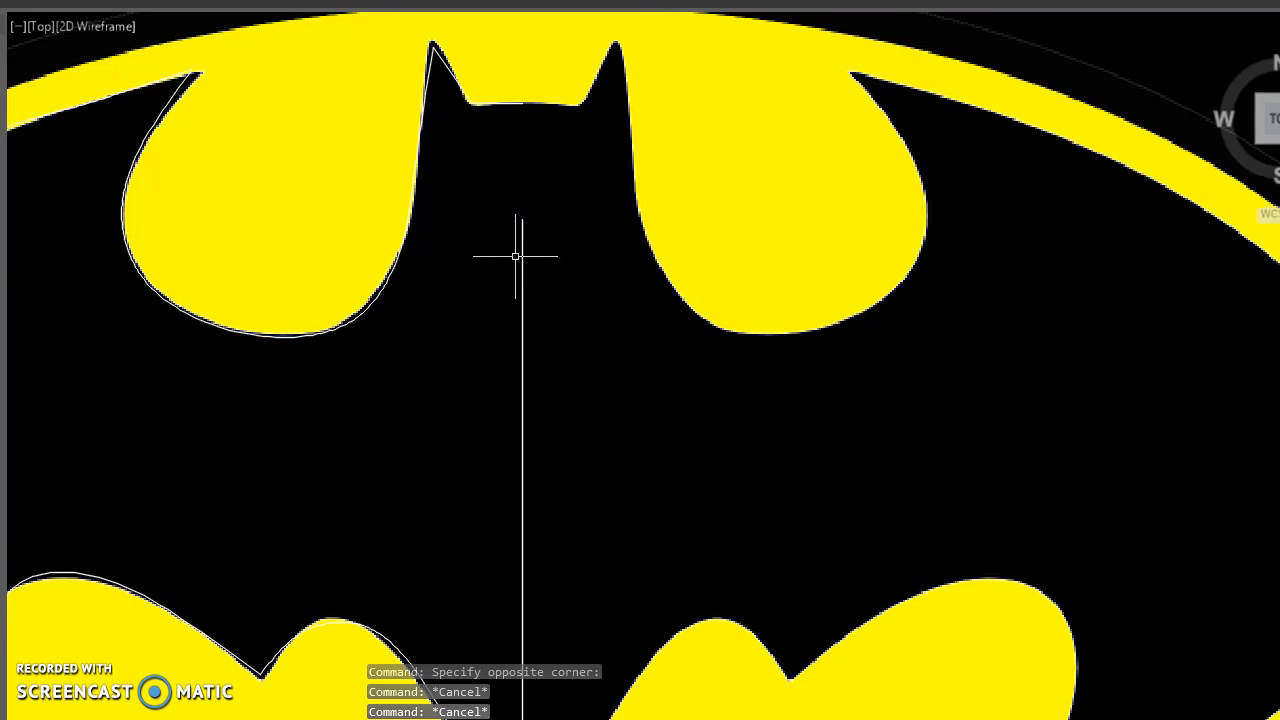
click(522, 257)
key(Delete)
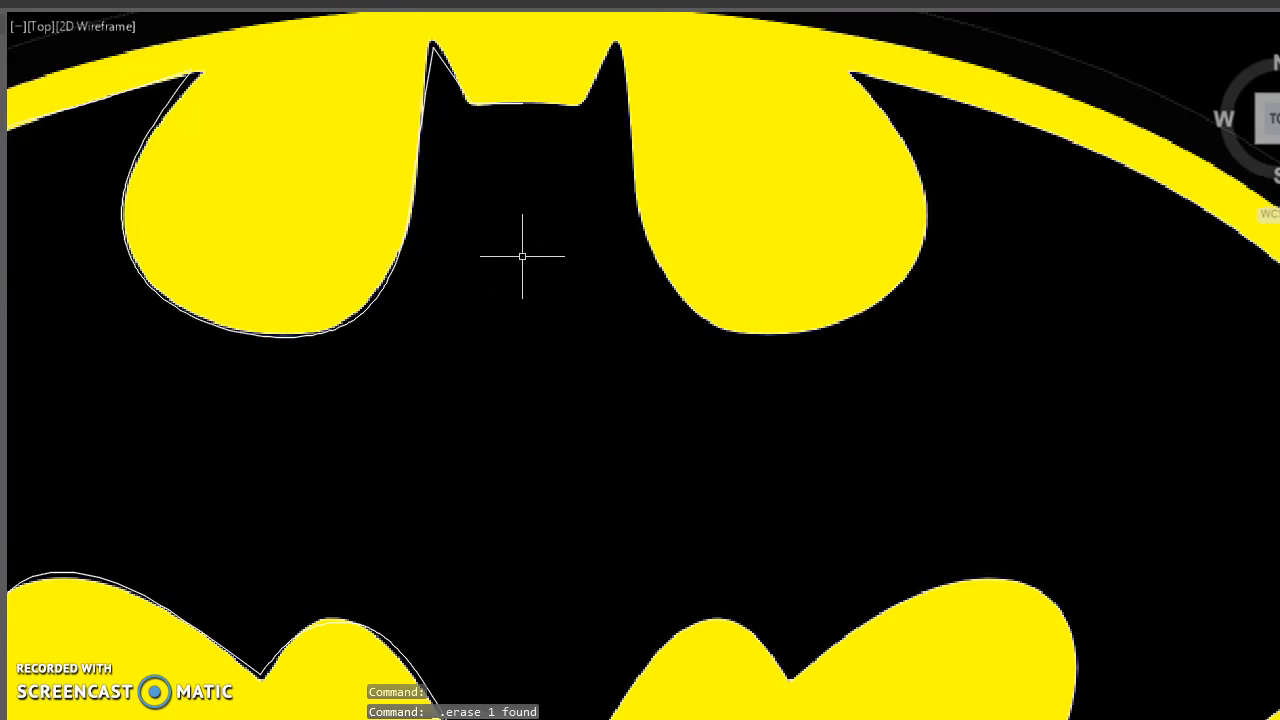
Step: Hide the Batman reference image so that only the traced outline is displayed
scroll(522, 257, down, 2)
scroll(522, 257, down, 2)
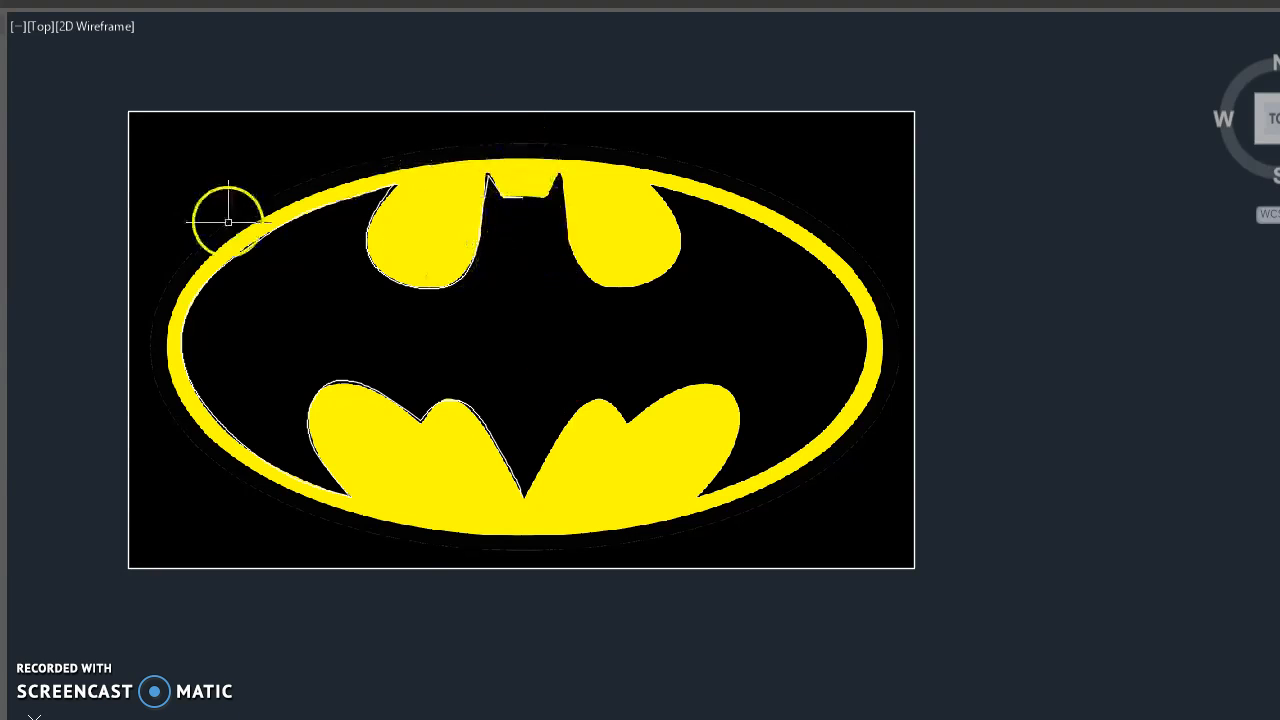
click(149, 113)
click(174, 84)
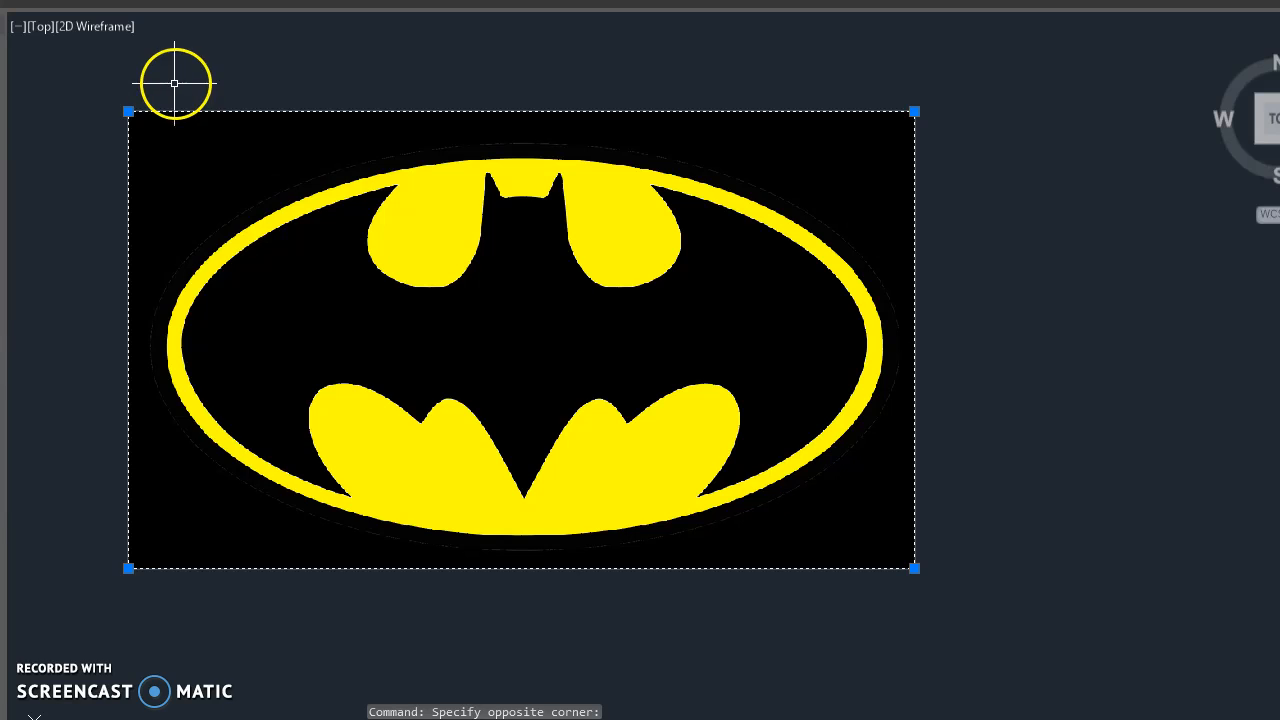
right_click(174, 84)
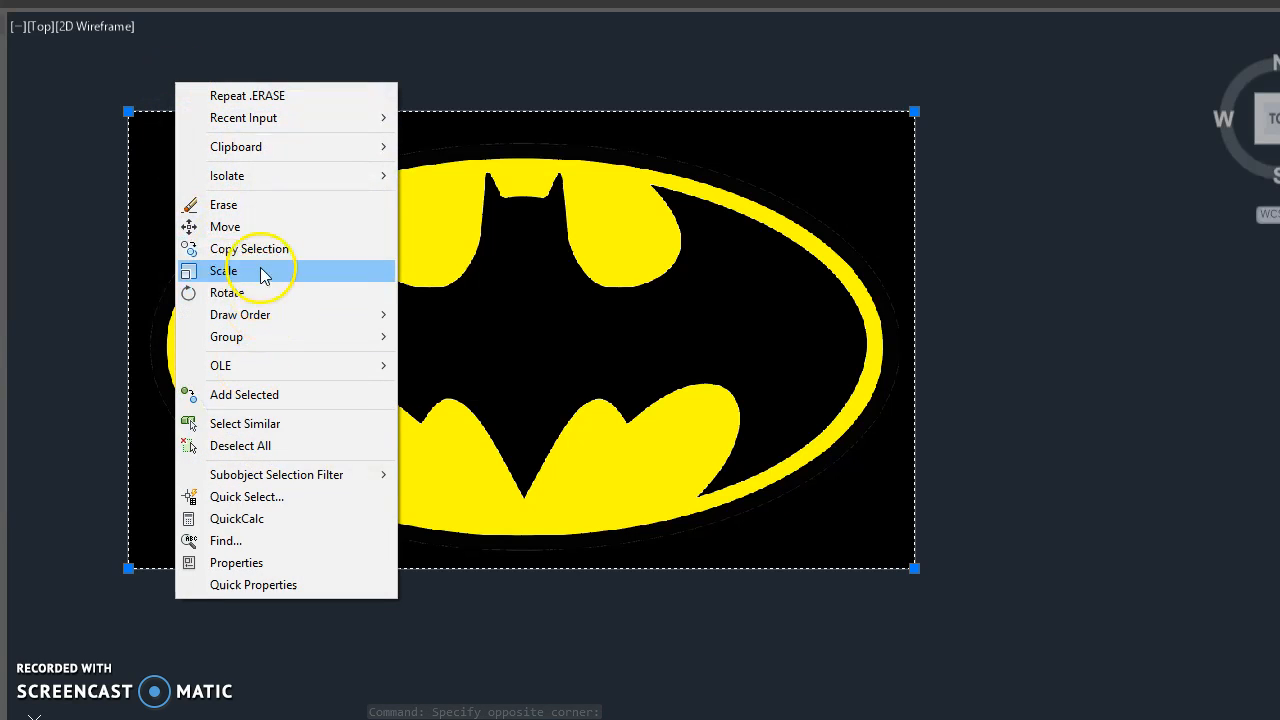
mouse_move(265, 175)
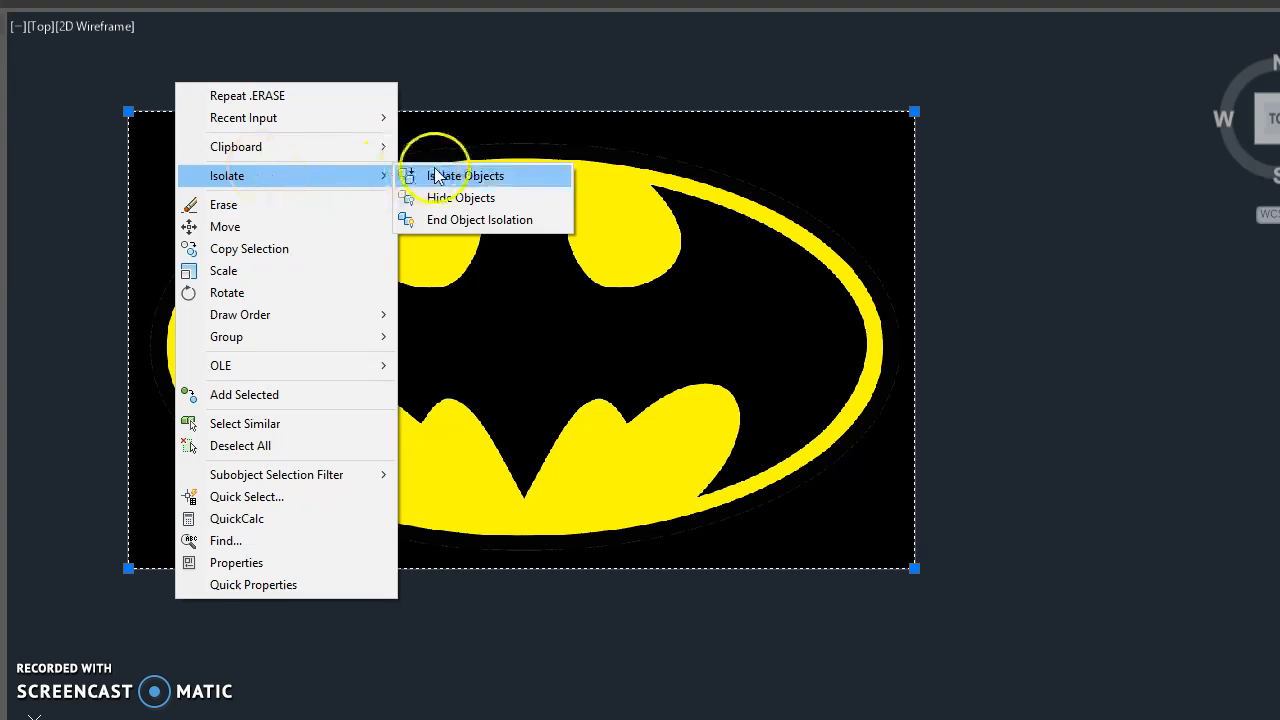
click(432, 197)
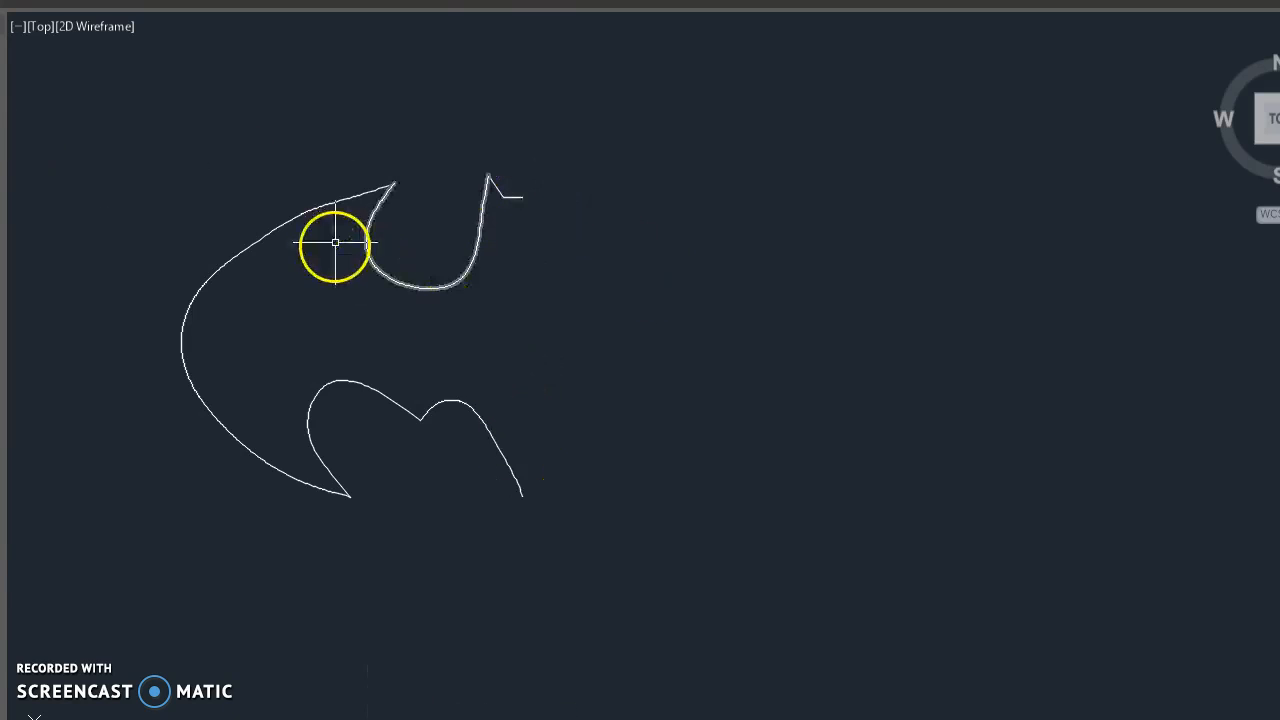
text(`)
key(Escape)
key(Escape)
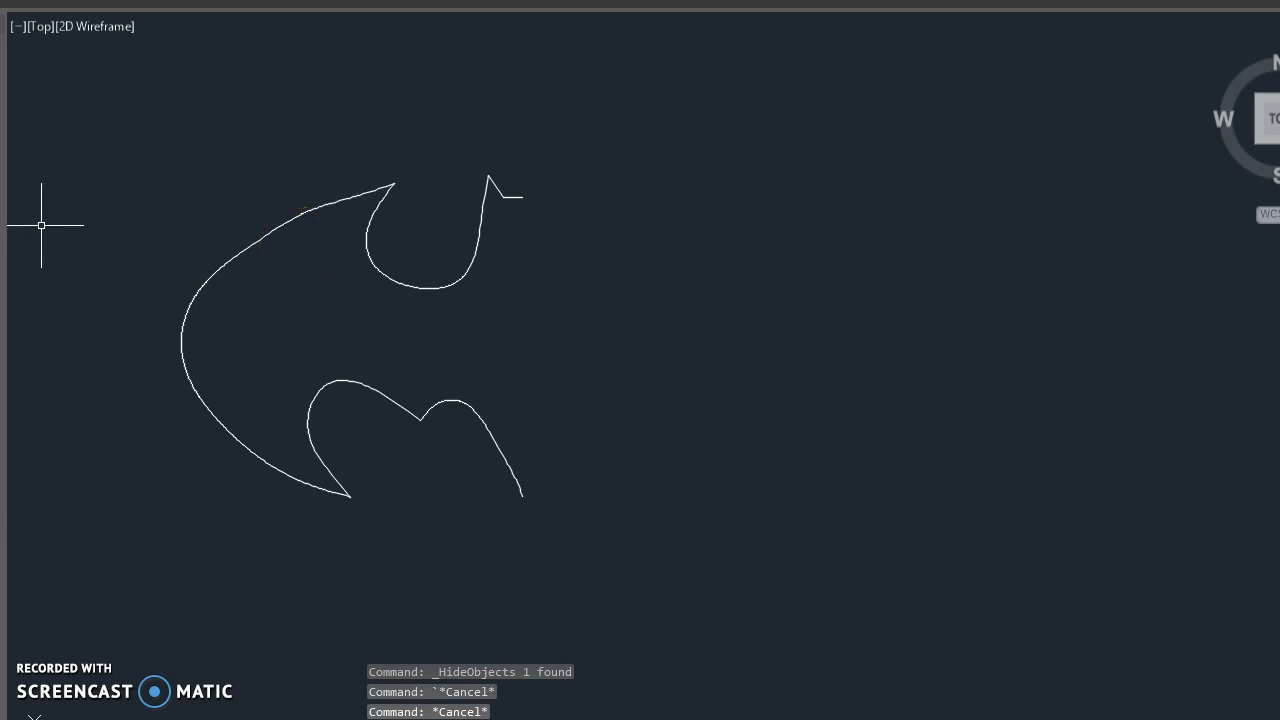
key(Escape)
key(Escape)
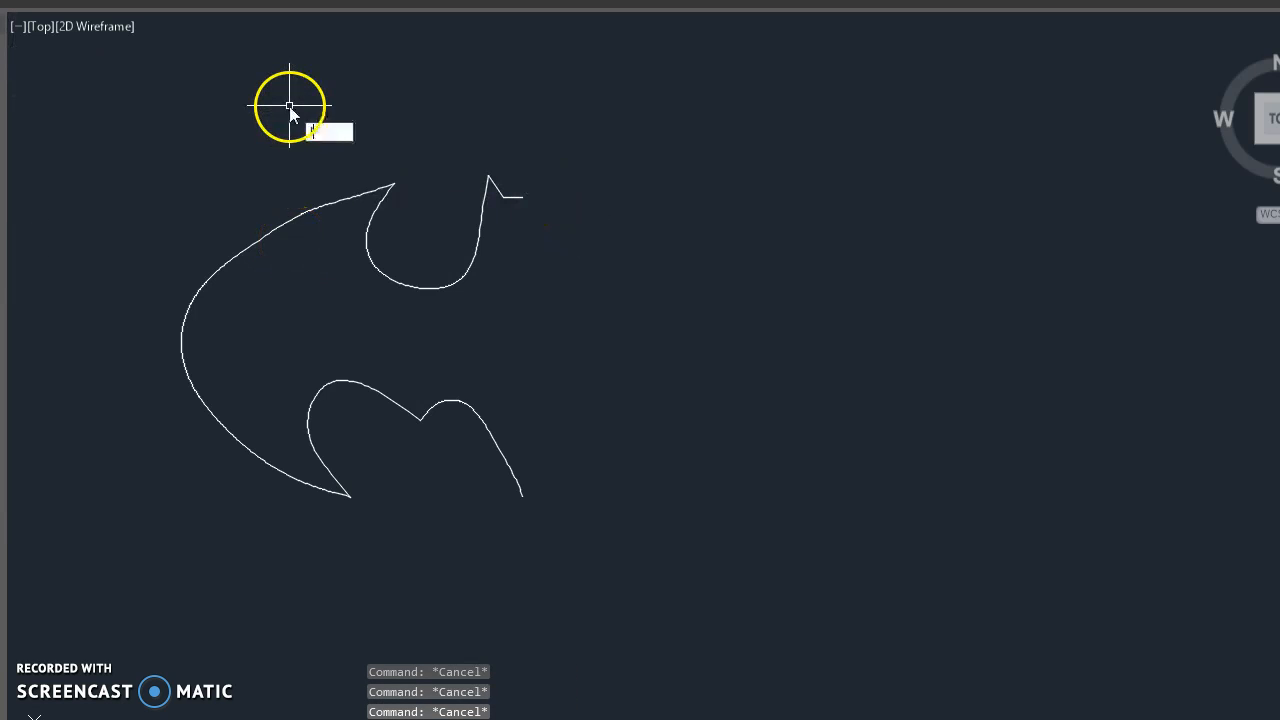
Step: Draw a vertical centre line between the outline's bottom centre tip and the right end of the head's flat top
key(Return)
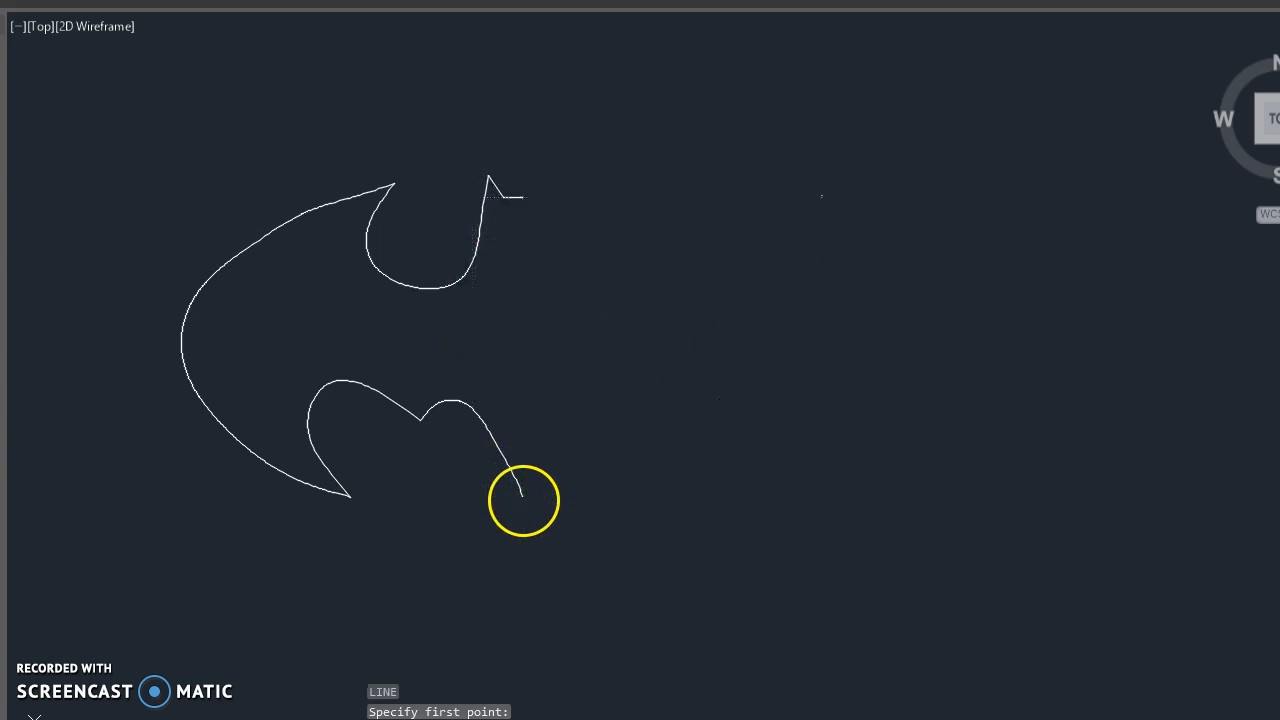
click(523, 499)
key(Escape)
key(Escape)
key(Escape)
key(Escape)
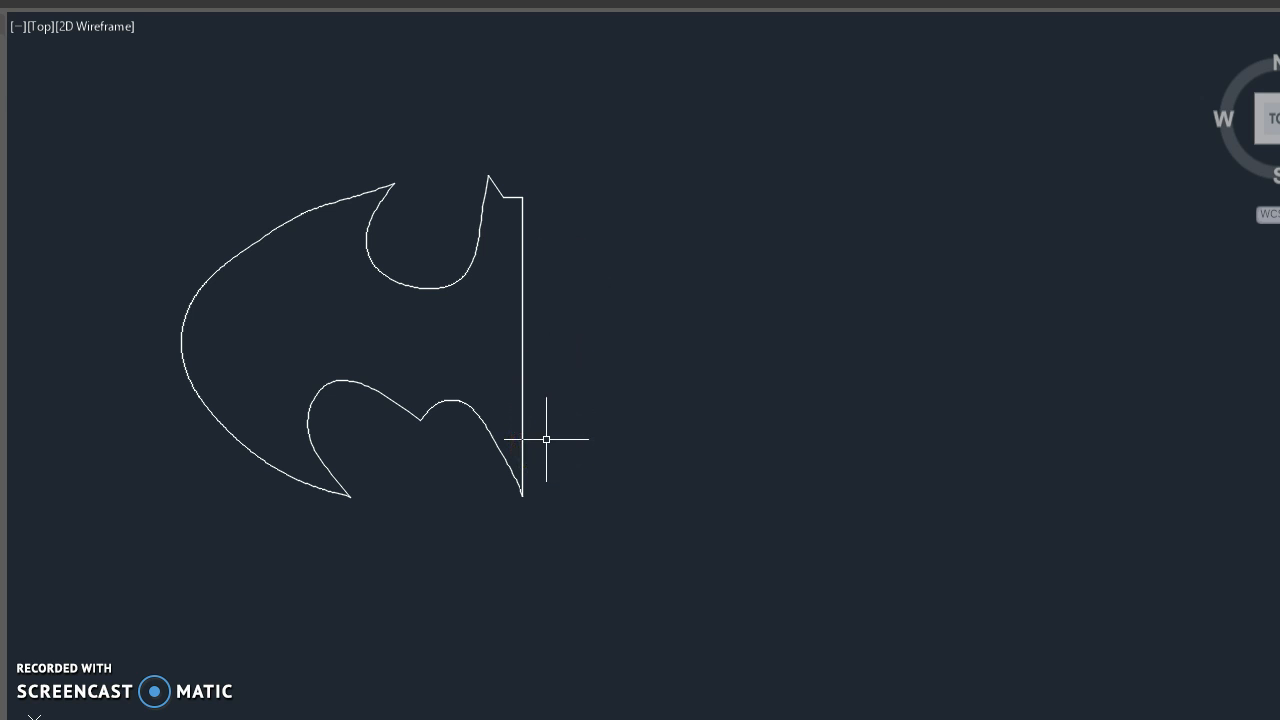
text(i)
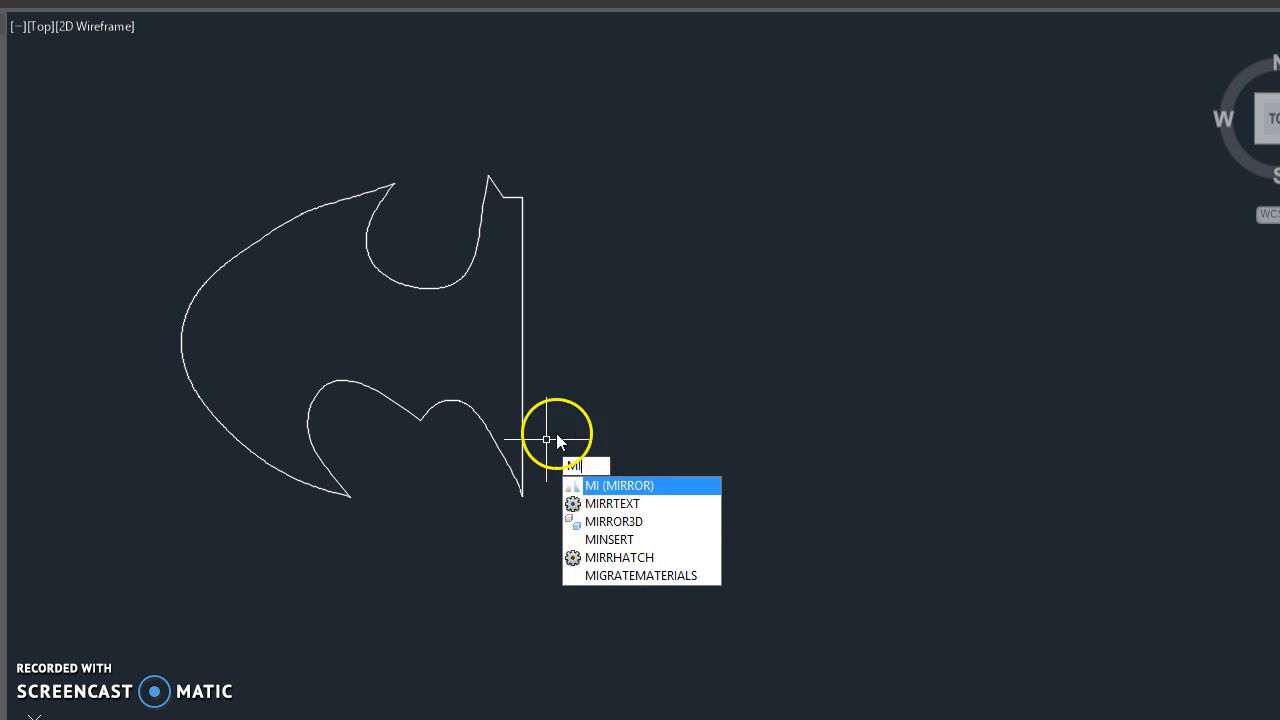
key(Escape)
key(Escape)
key(Escape)
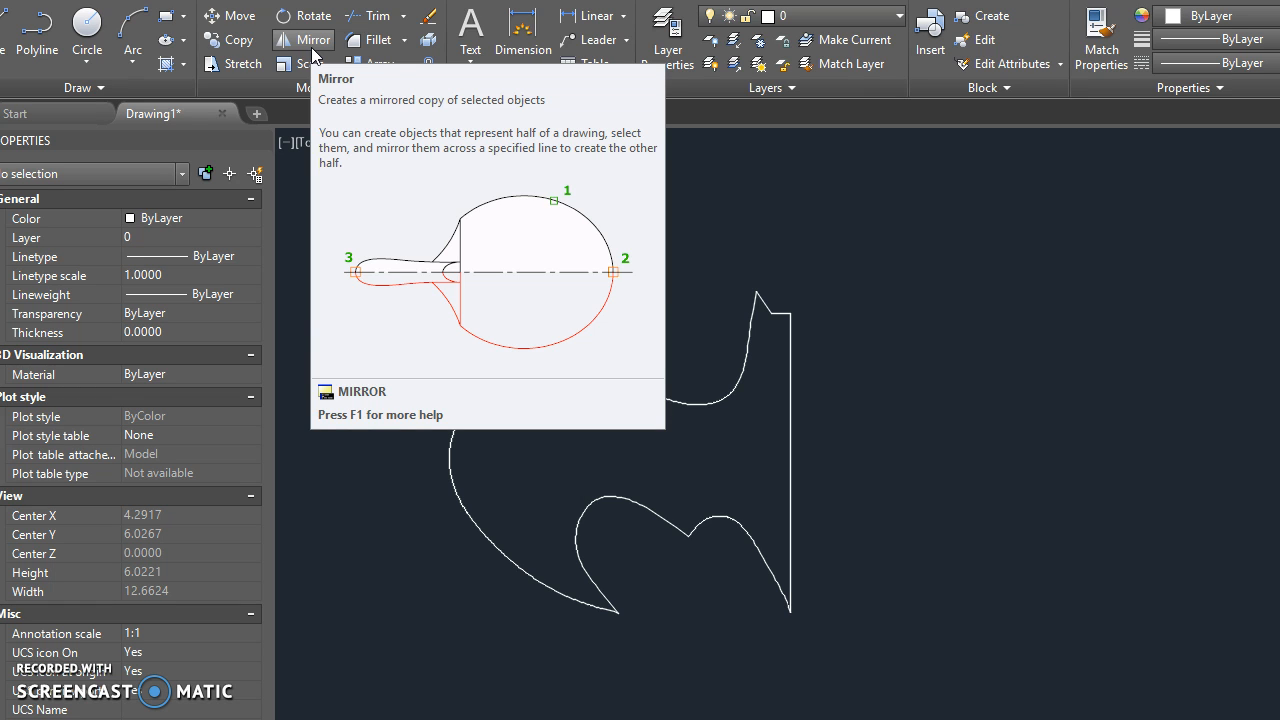
Step: Start the Mirror command and try window and crossing selections on parts of the half outline
text(mi)
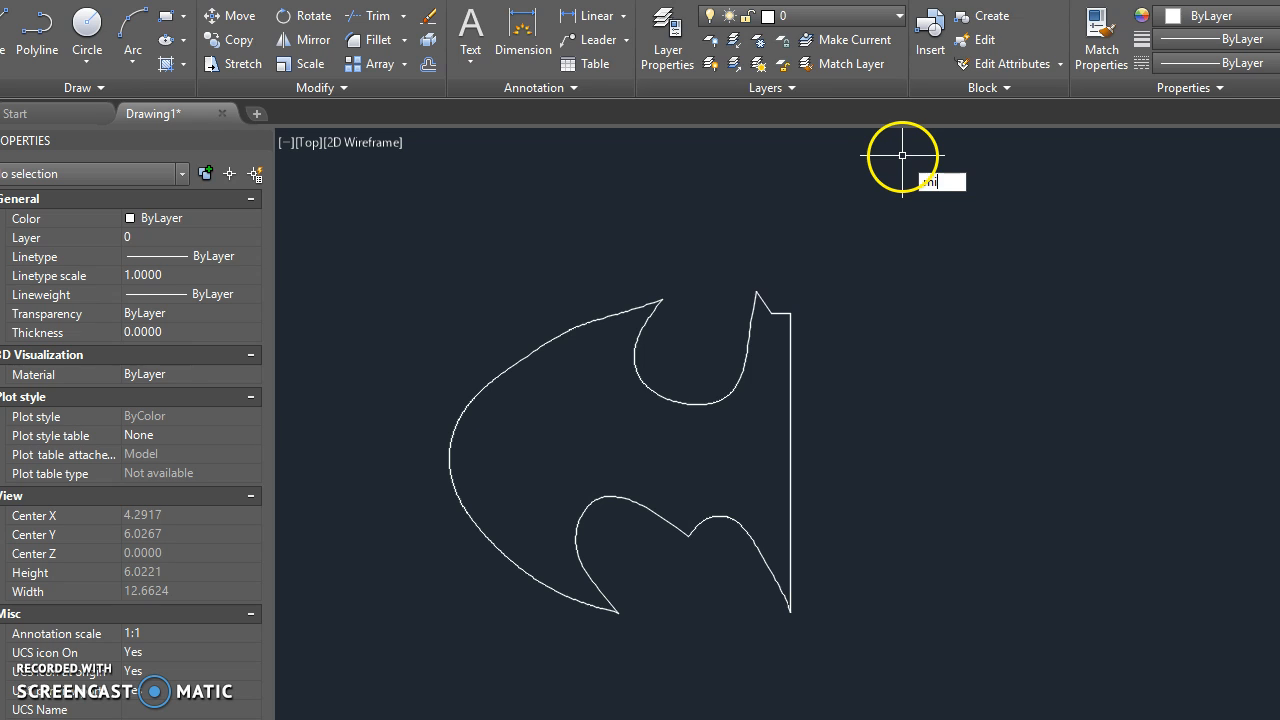
key(Return)
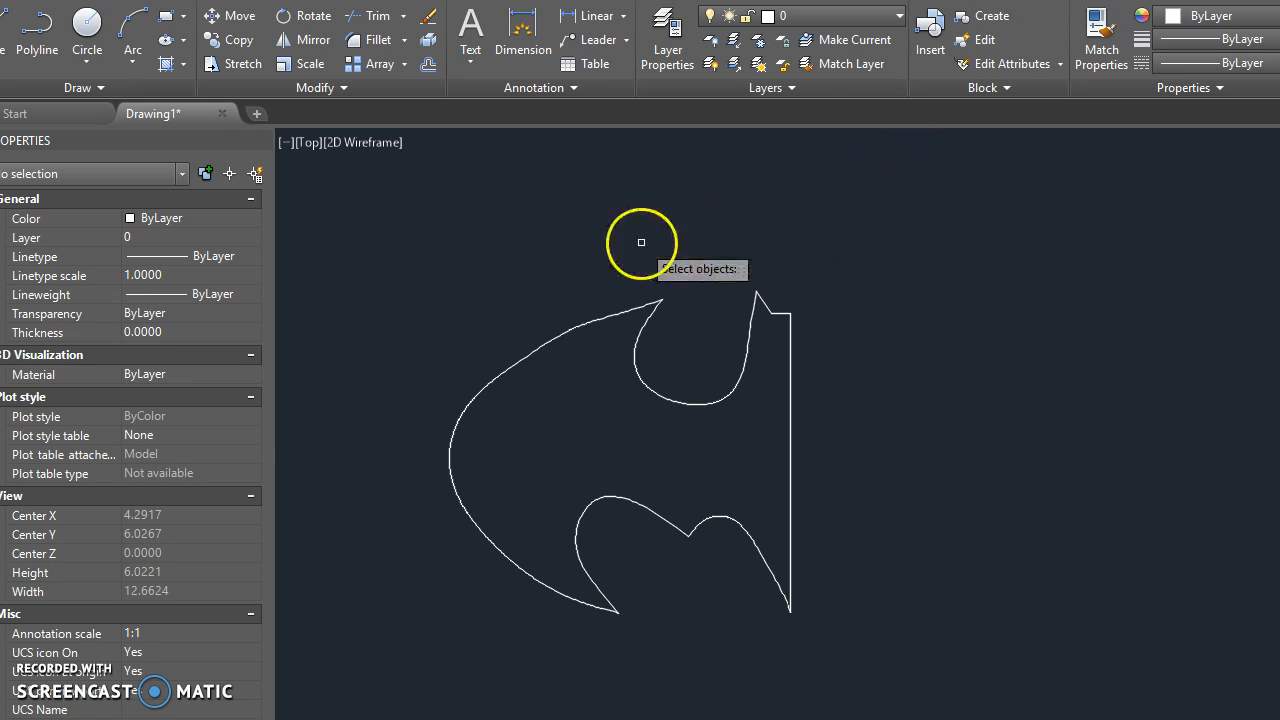
drag(363, 224, 825, 536)
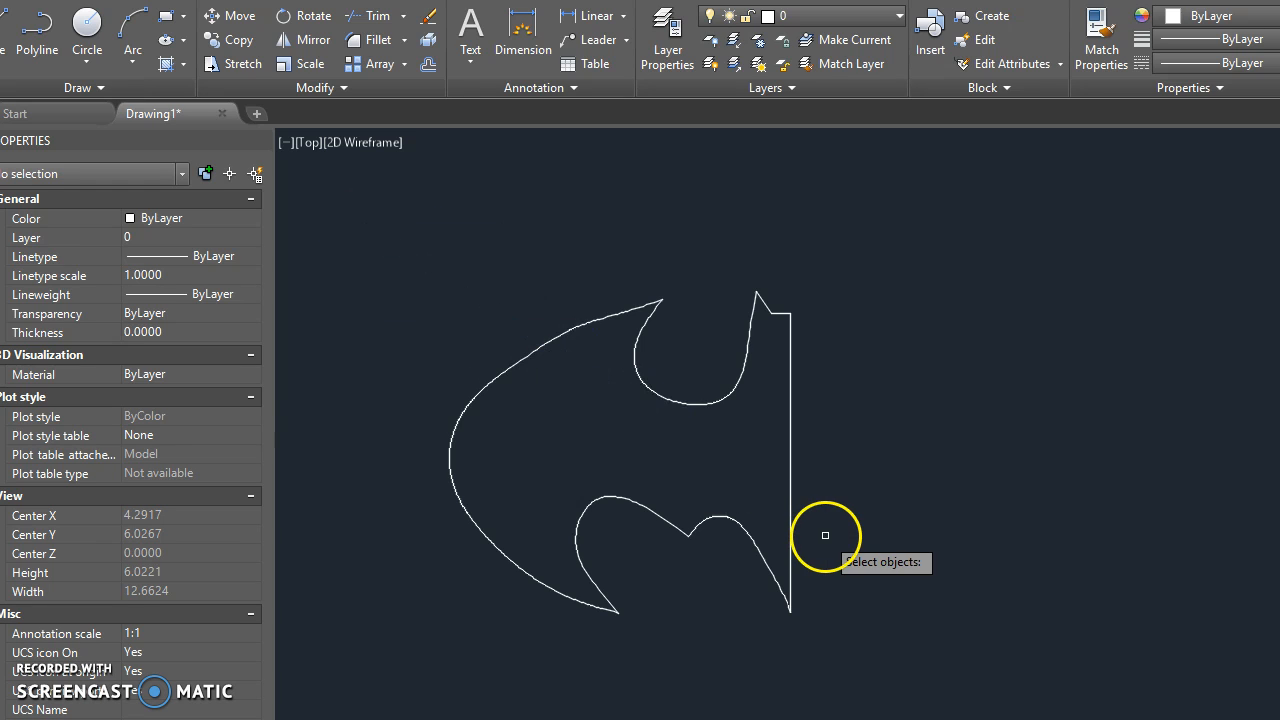
click(864, 211)
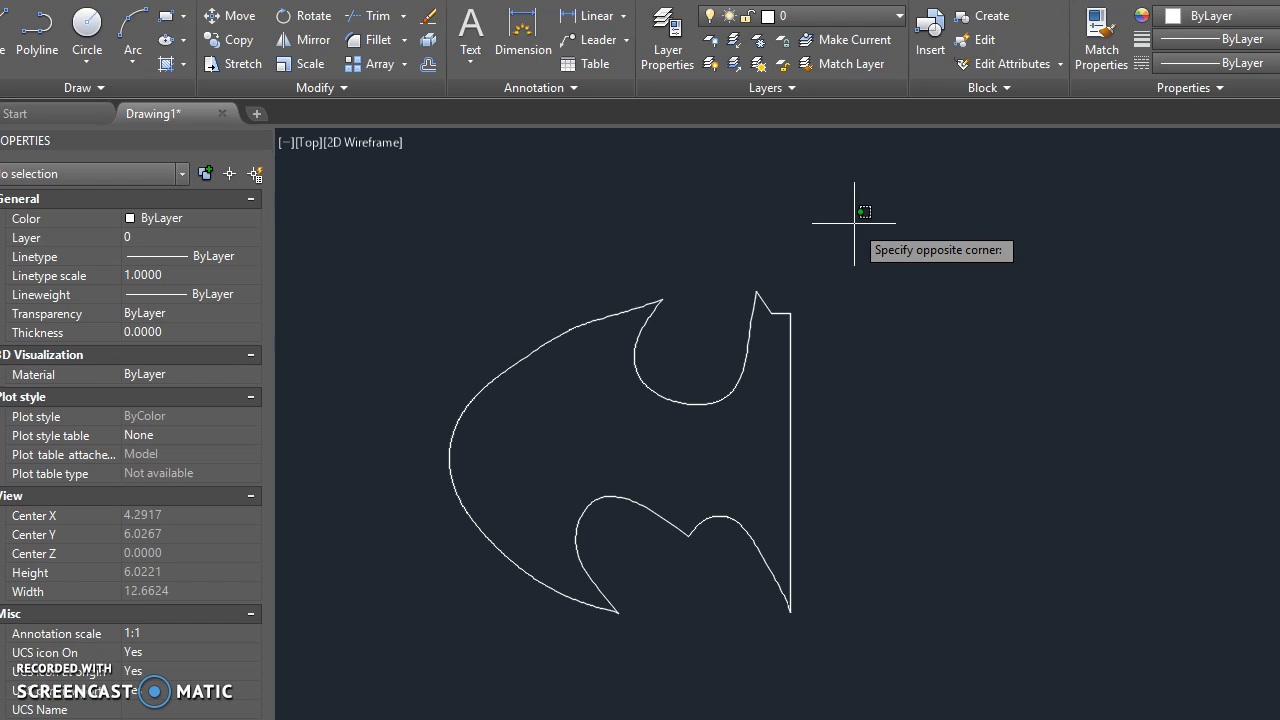
click(703, 386)
mouse_move(347, 218)
mouse_down()
mouse_move(825, 462)
mouse_move(837, 523)
mouse_move(523, 614)
mouse_move(543, 346)
mouse_move(860, 405)
mouse_move(474, 466)
mouse_move(840, 260)
mouse_move(603, 540)
mouse_move(393, 516)
mouse_up()
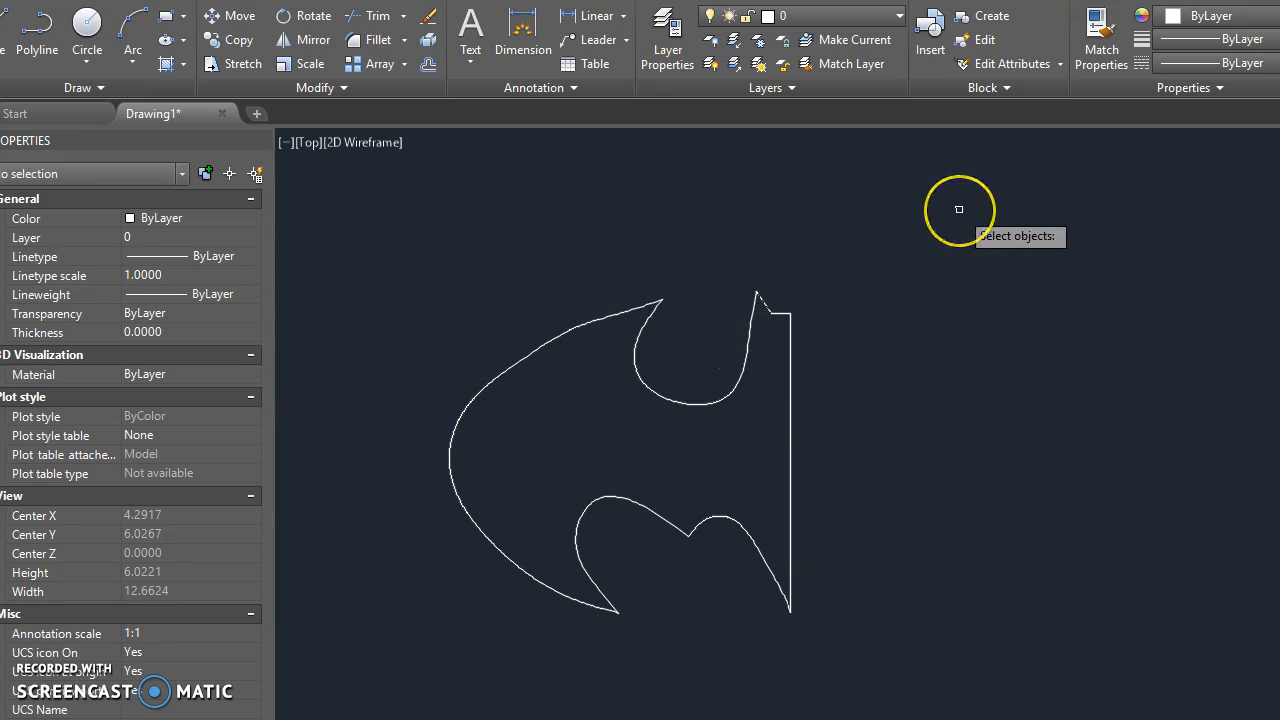
Step: Try window selections for mirroring, first around the upper part and finally around the entire half outline
click(349, 221)
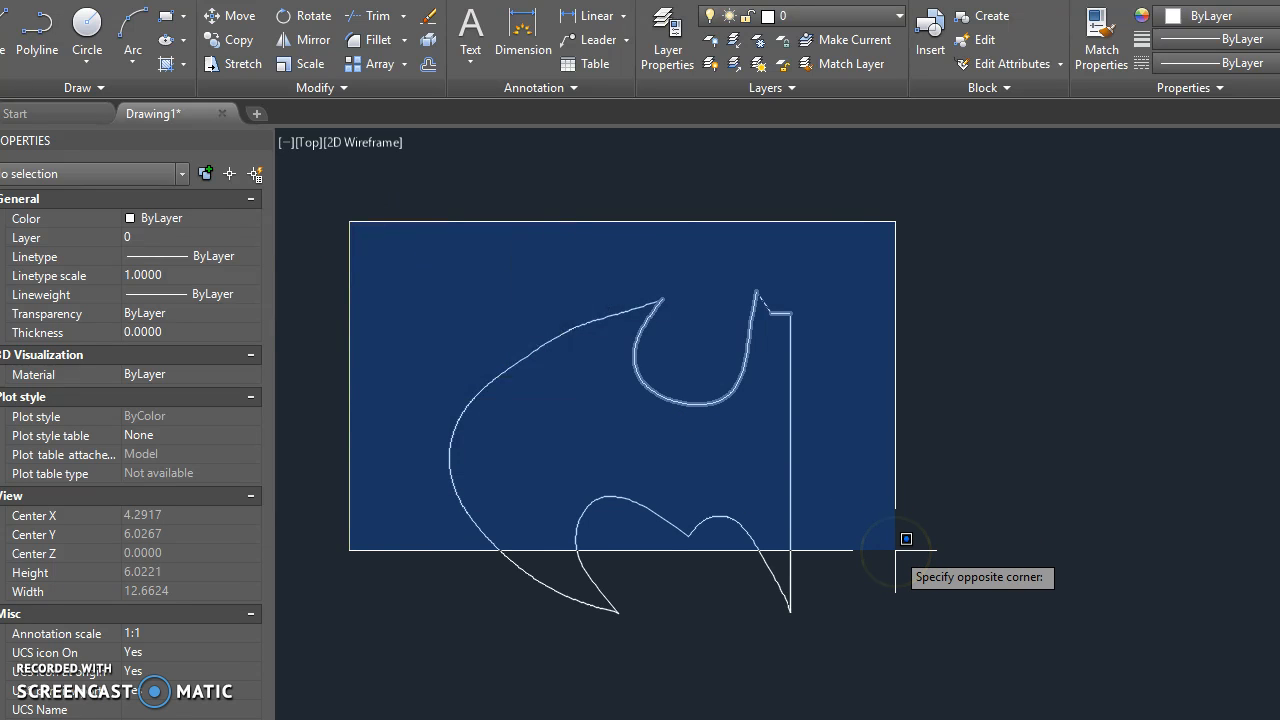
scroll(906, 539, up, 5)
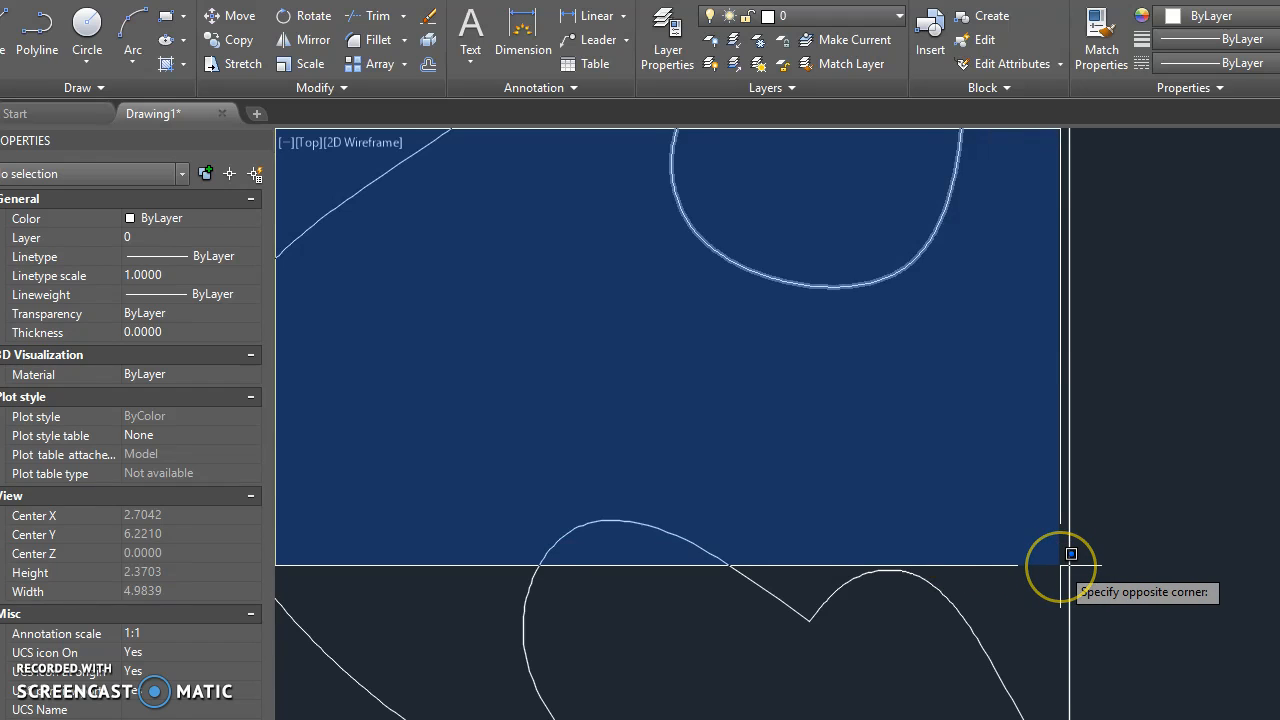
scroll(1071, 553, down, 2)
click(1100, 543)
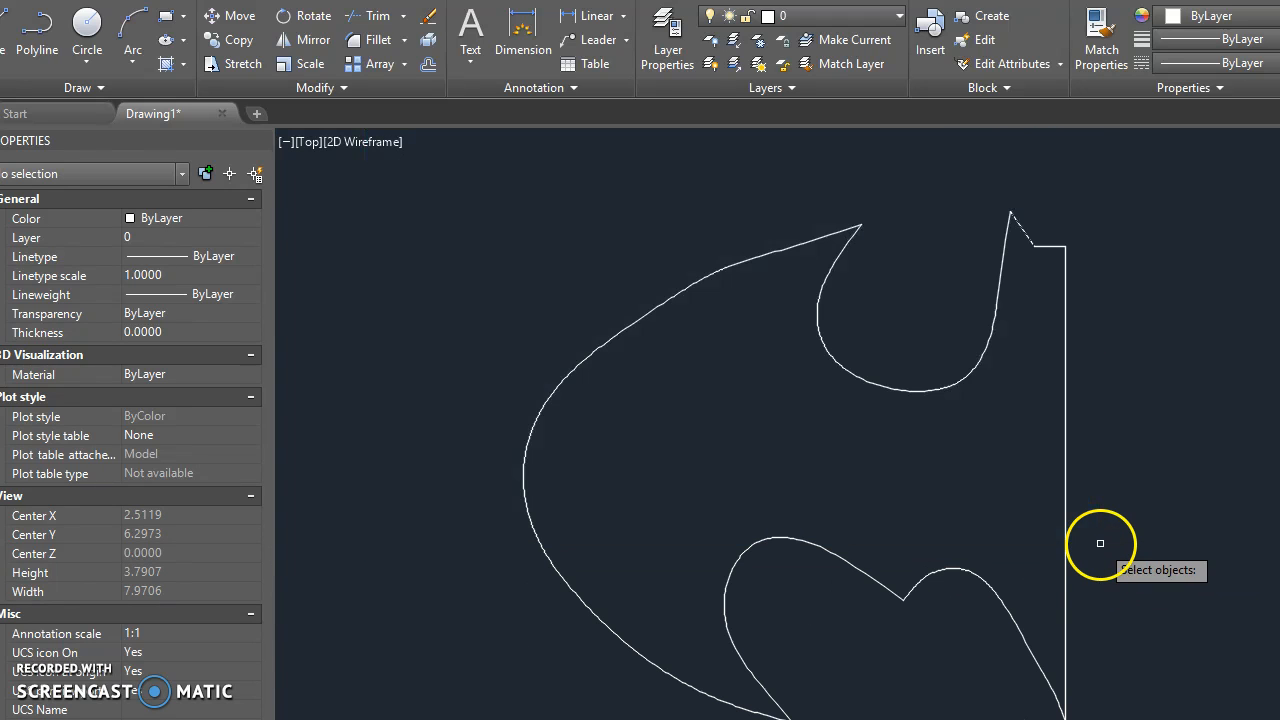
scroll(1105, 505, down, 2)
click(560, 259)
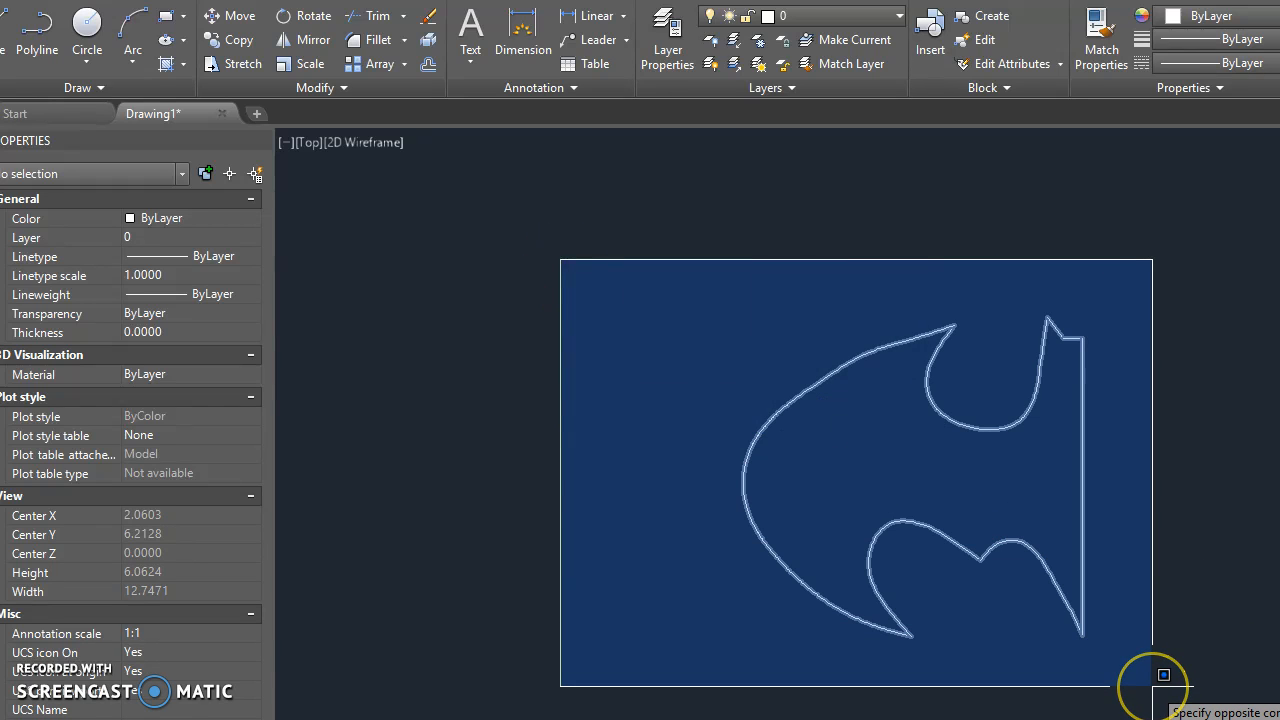
click(1163, 675)
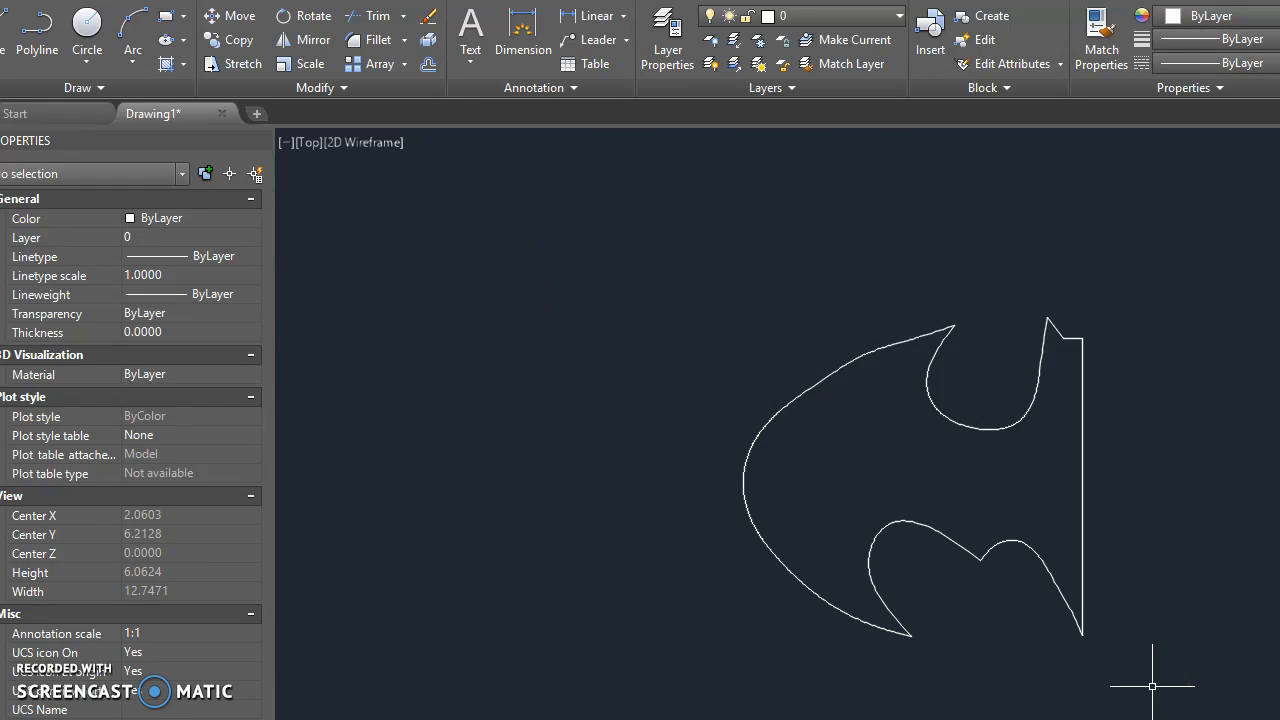
click(1173, 247)
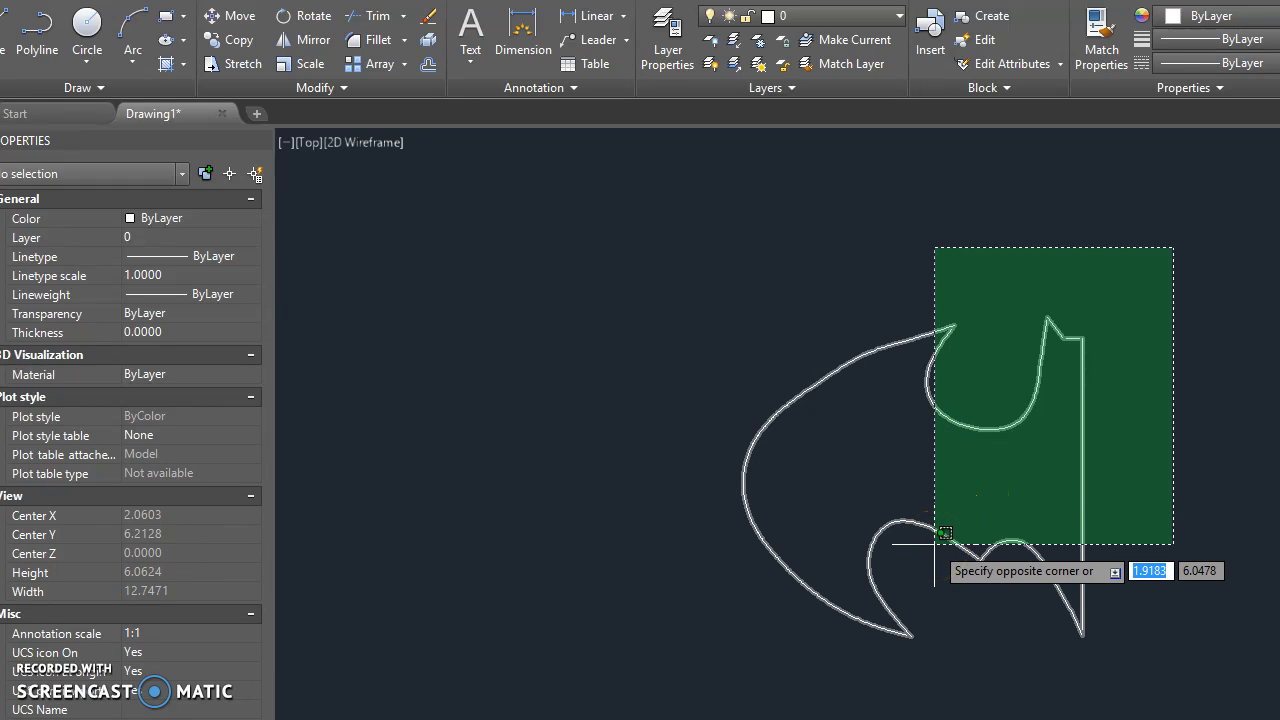
click(945, 533)
click(558, 247)
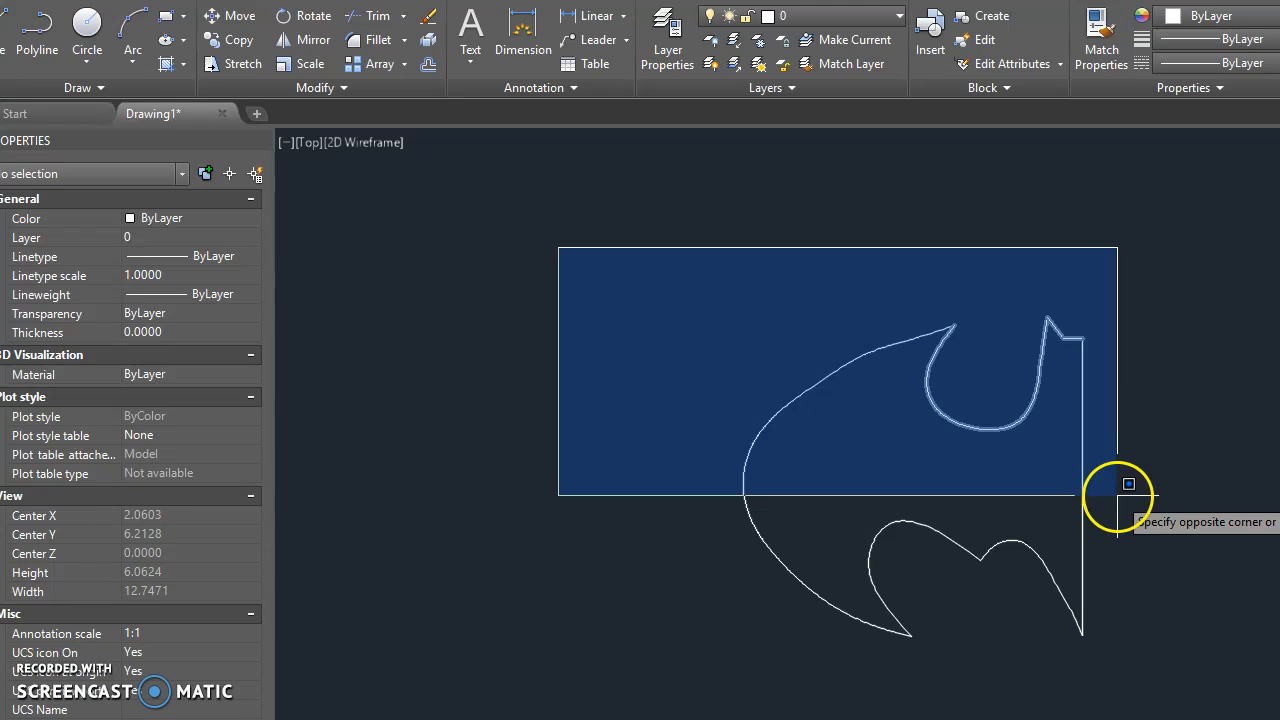
mouse_move(1141, 578)
middle_down()
mouse_move(1050, 537)
mouse_move(936, 570)
middle_up()
click(929, 500)
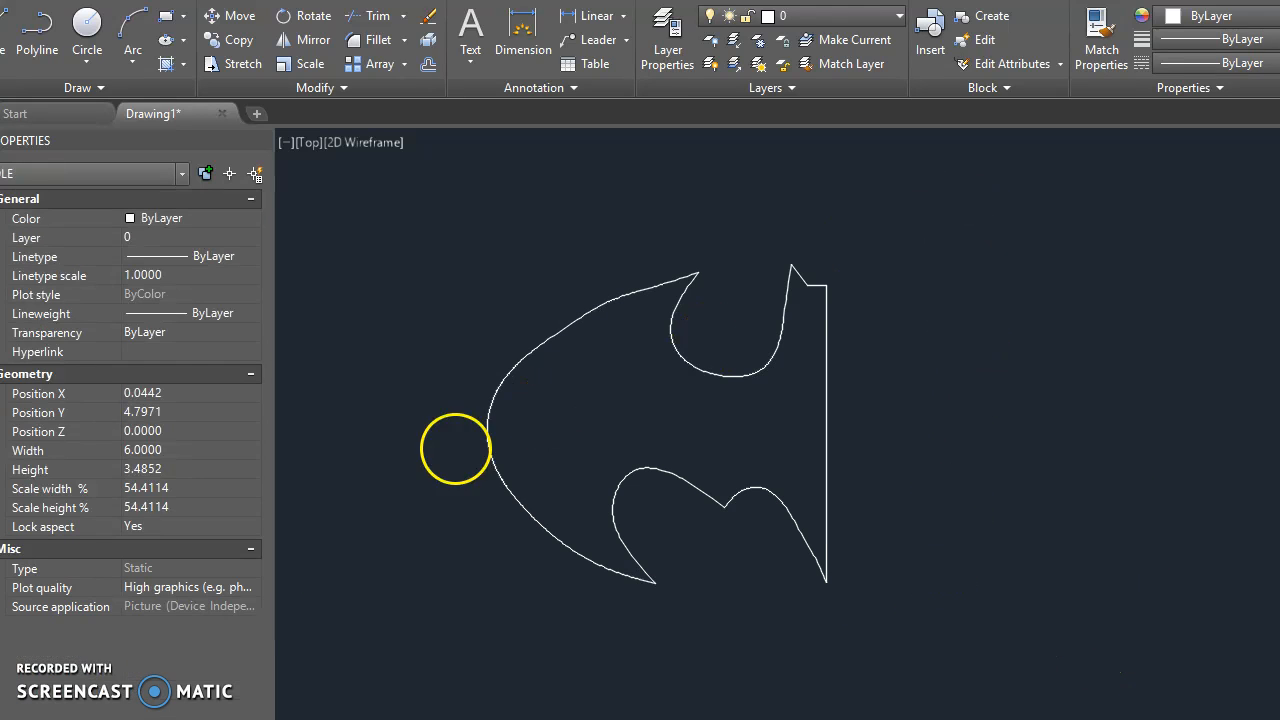
click(941, 214)
key(Escape)
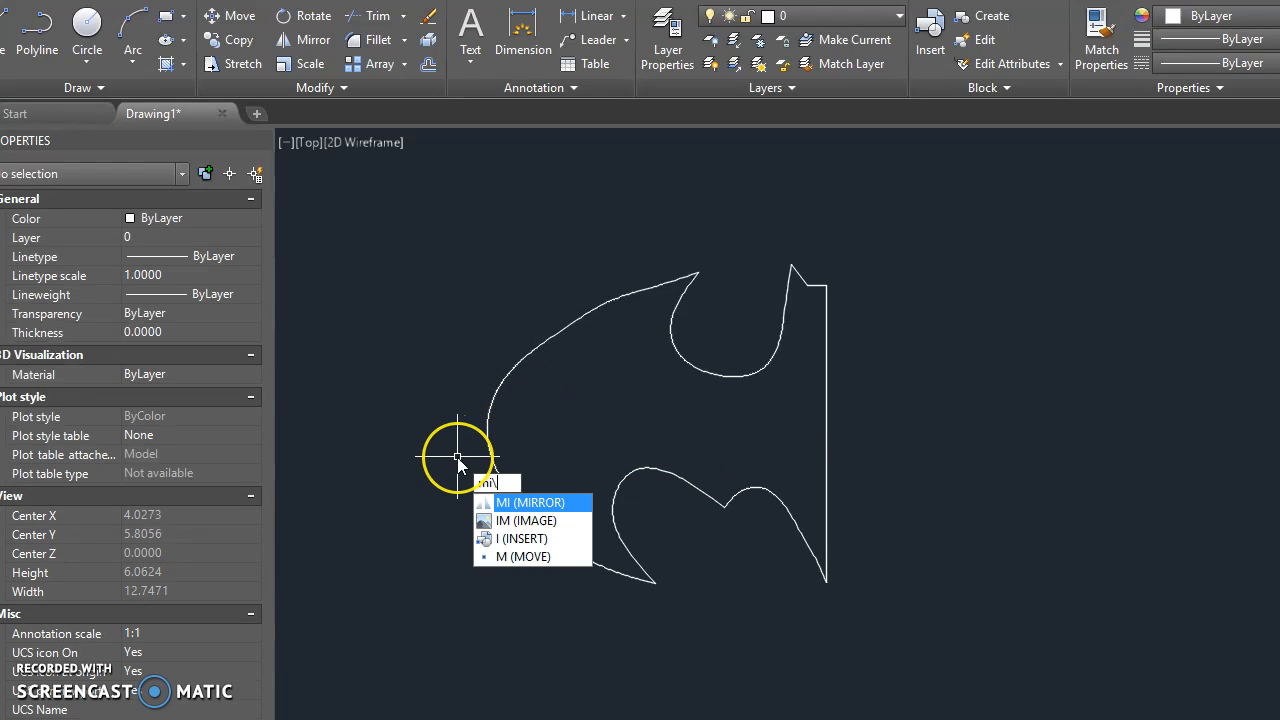
Step: Mirror the entire half outline about the vertical centre line, keeping the source objects
key(Return)
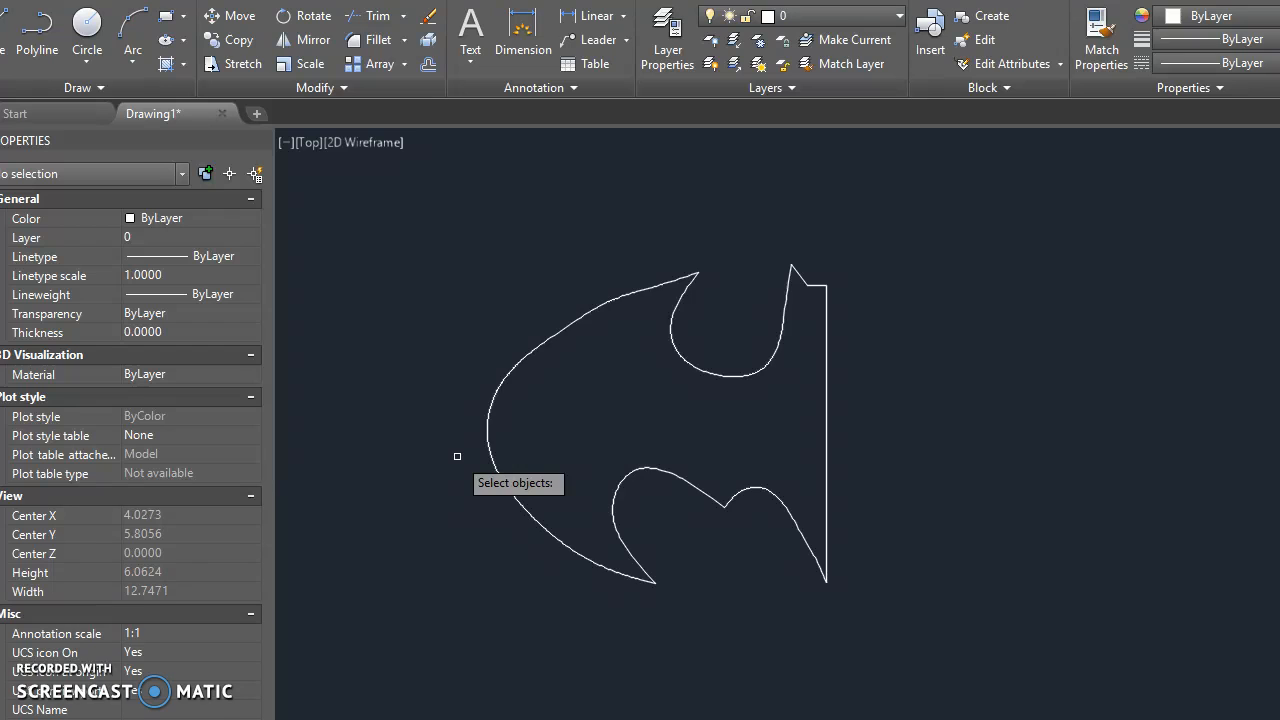
click(916, 206)
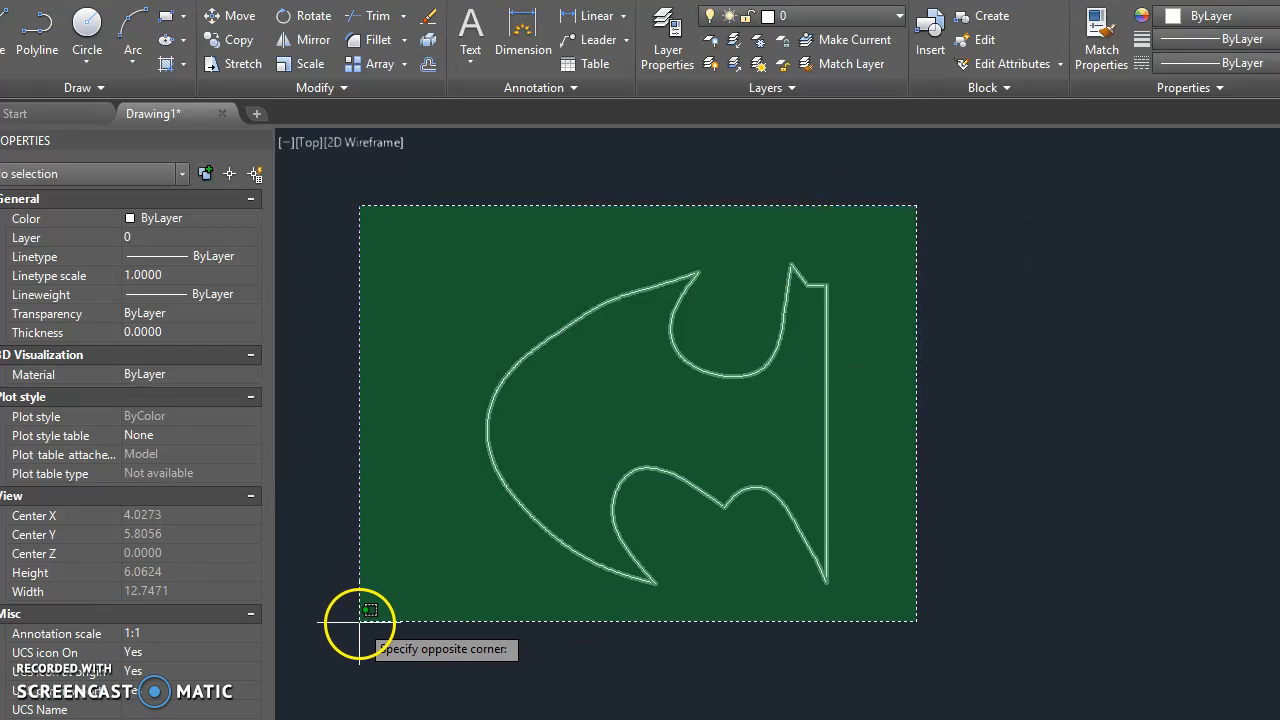
click(360, 621)
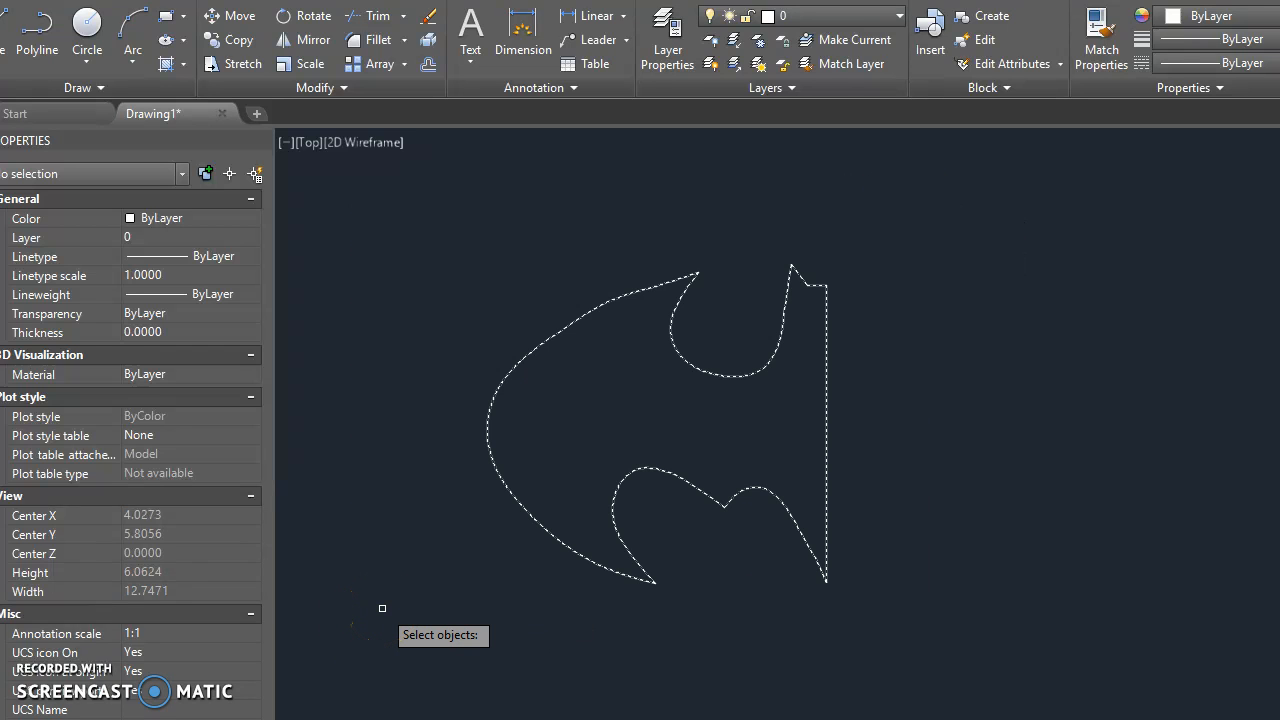
key(Return)
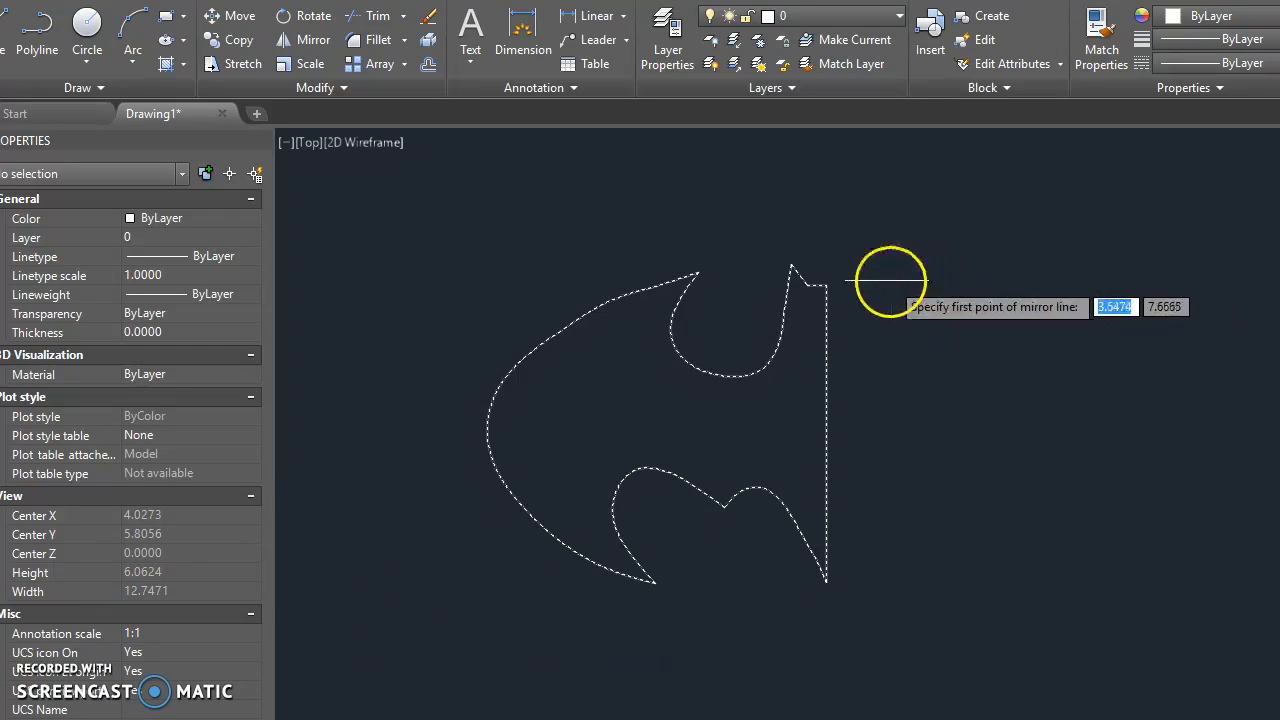
click(826, 285)
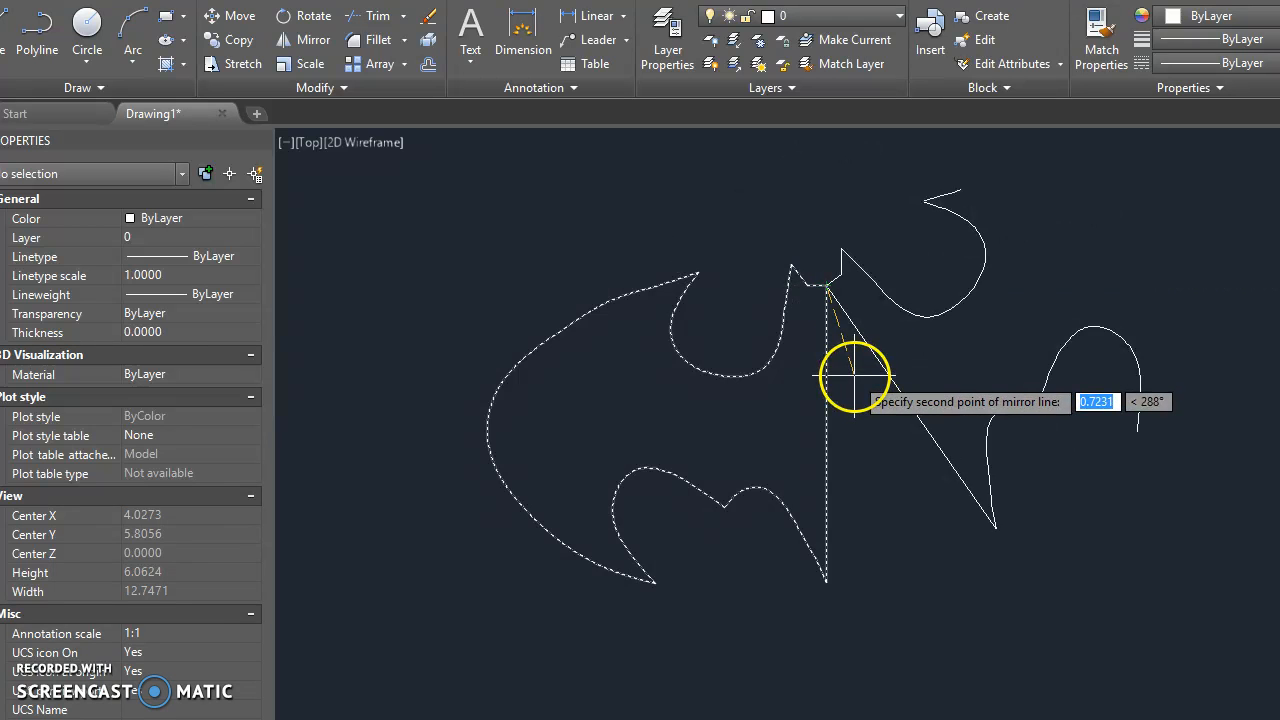
click(826, 581)
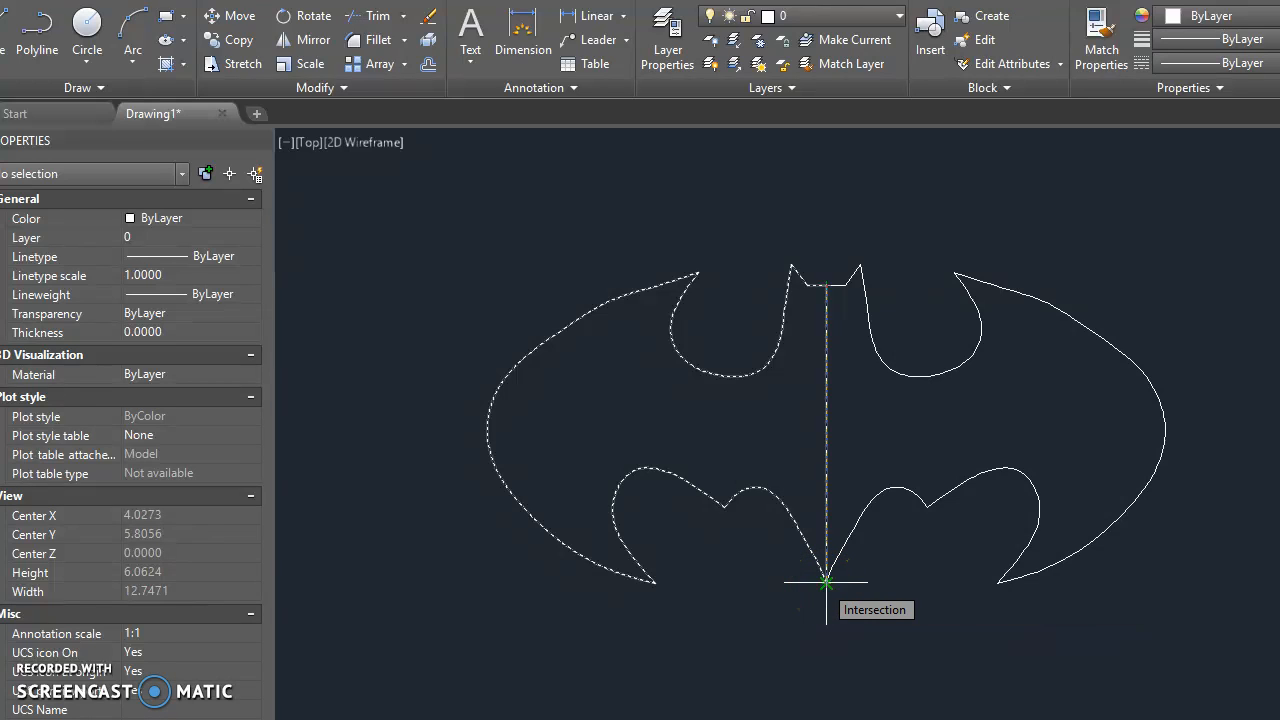
click(826, 581)
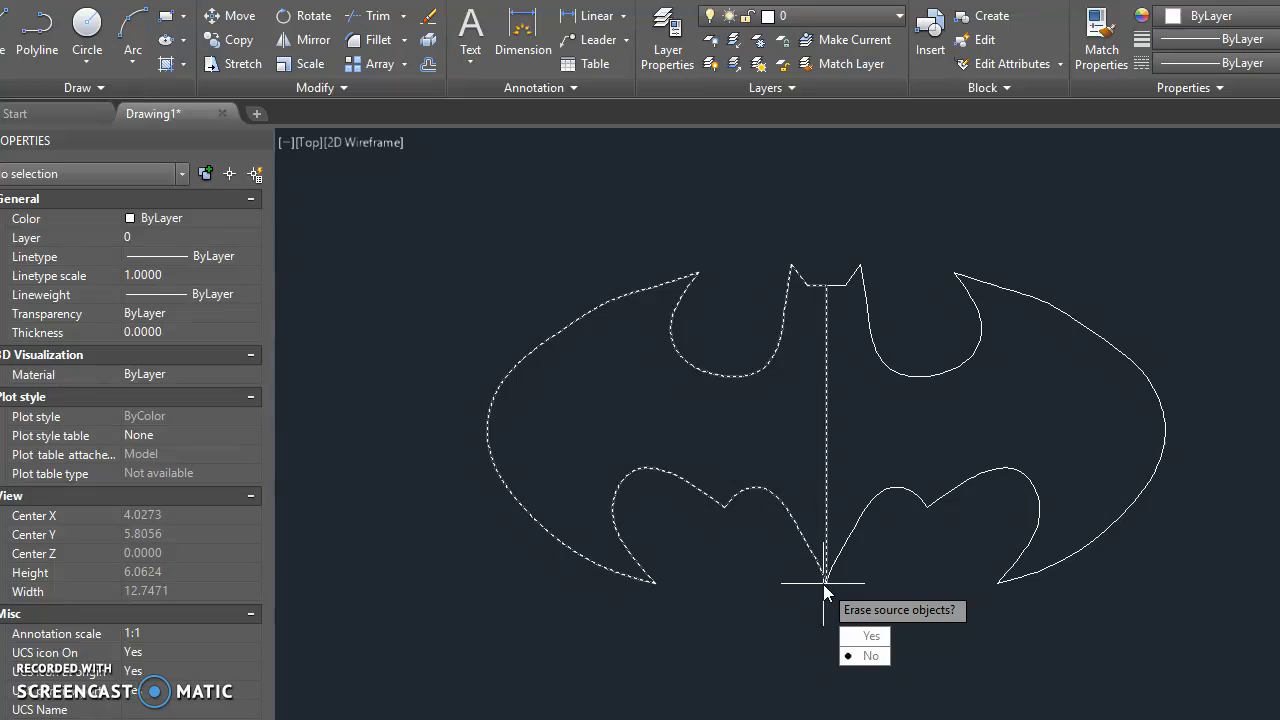
click(872, 644)
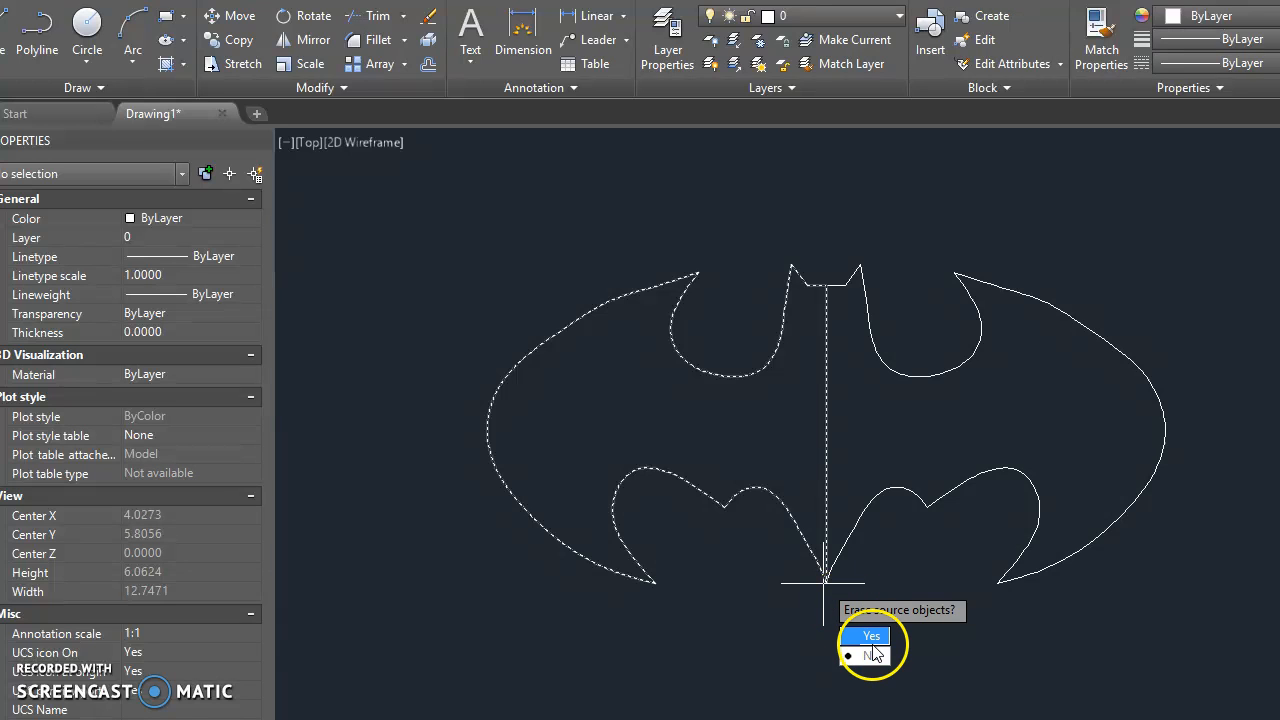
click(870, 656)
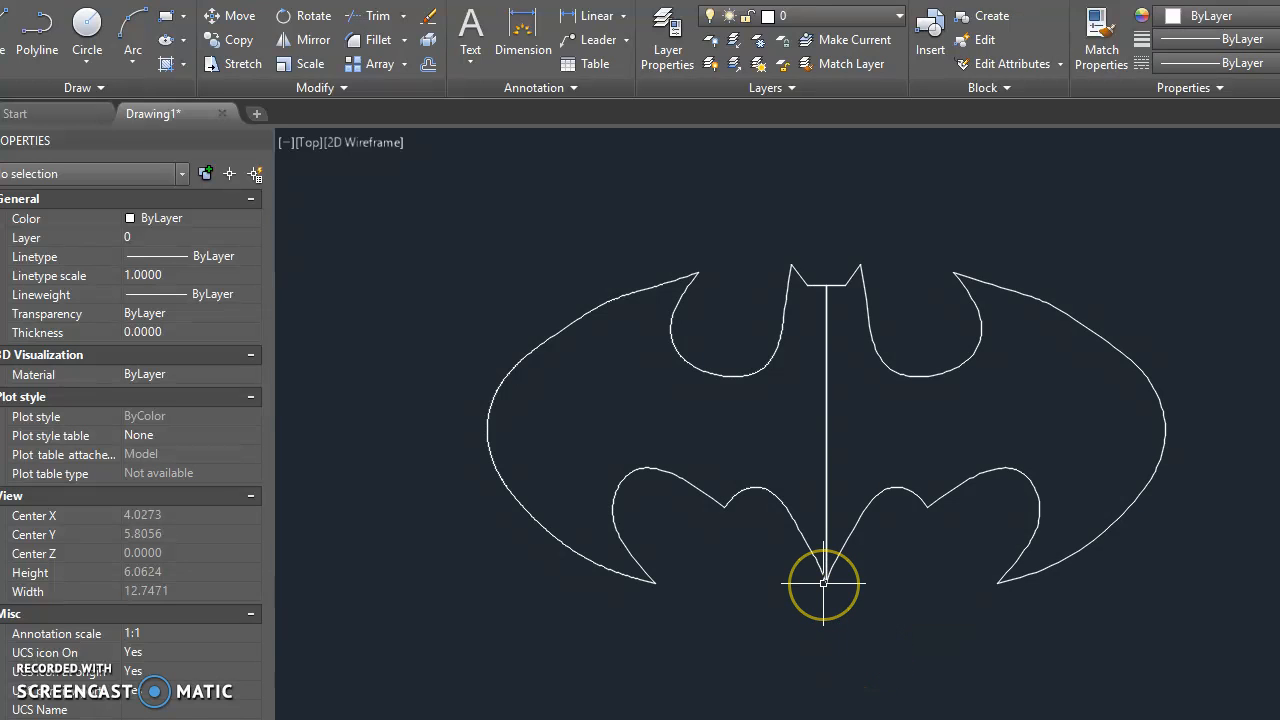
Step: Delete the overlapping vertical centre lines running through the middle of the Batman outline
click(772, 441)
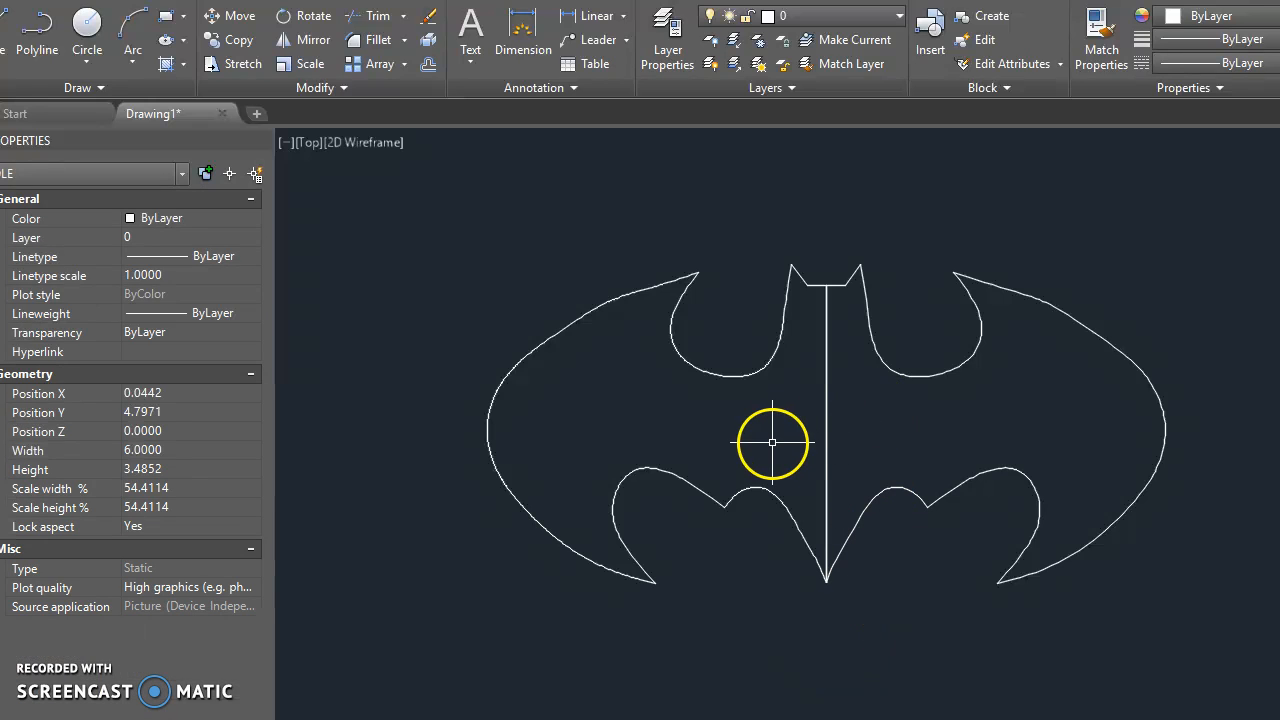
click(862, 410)
click(795, 431)
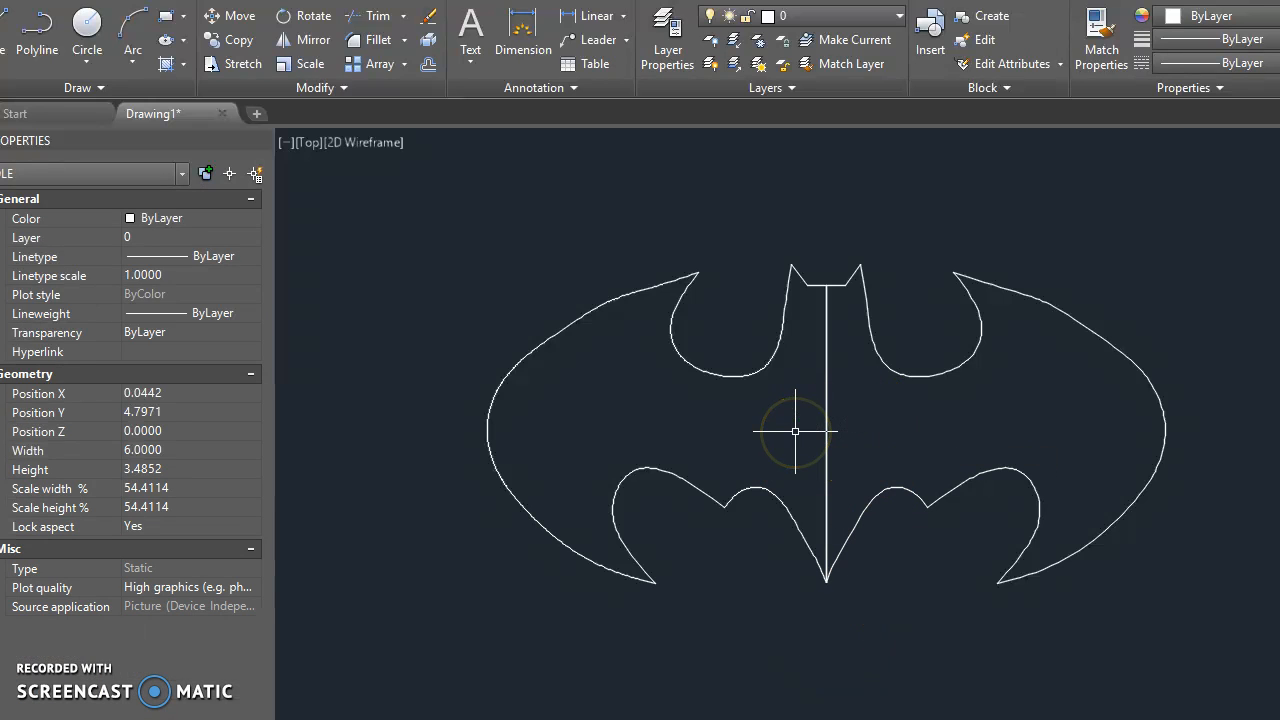
click(826, 428)
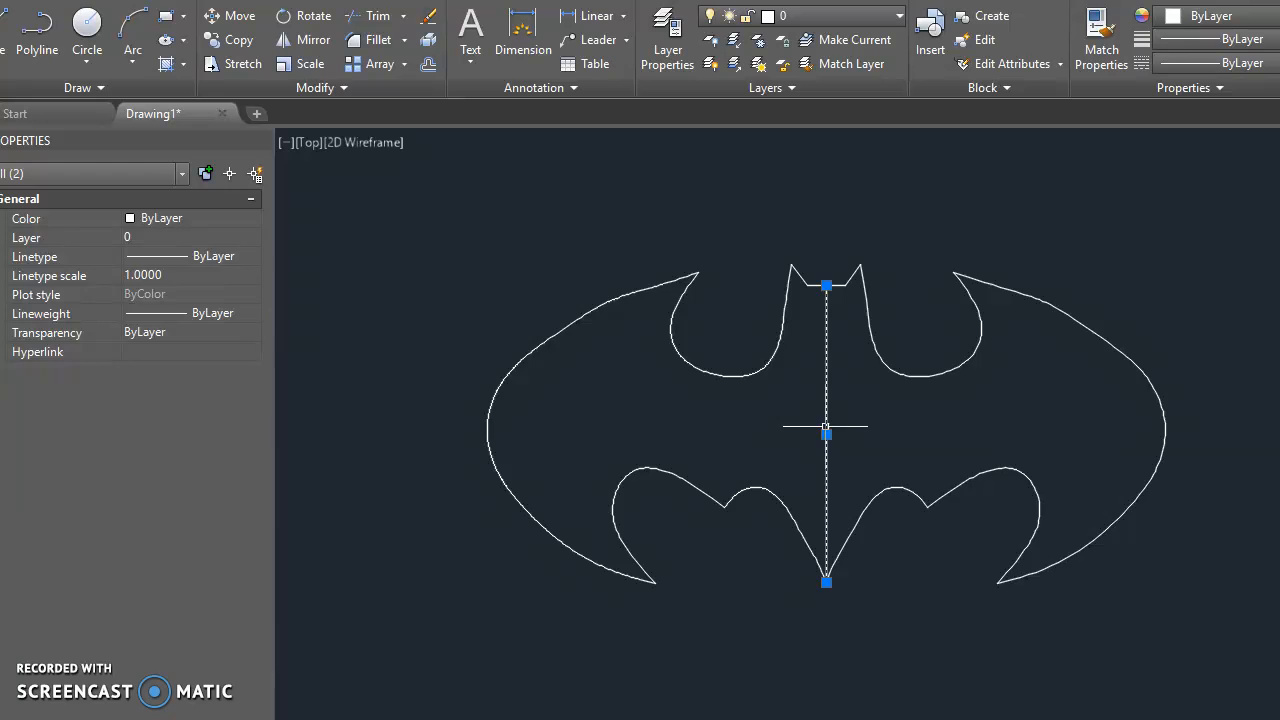
key(Escape)
click(826, 427)
key(Delete)
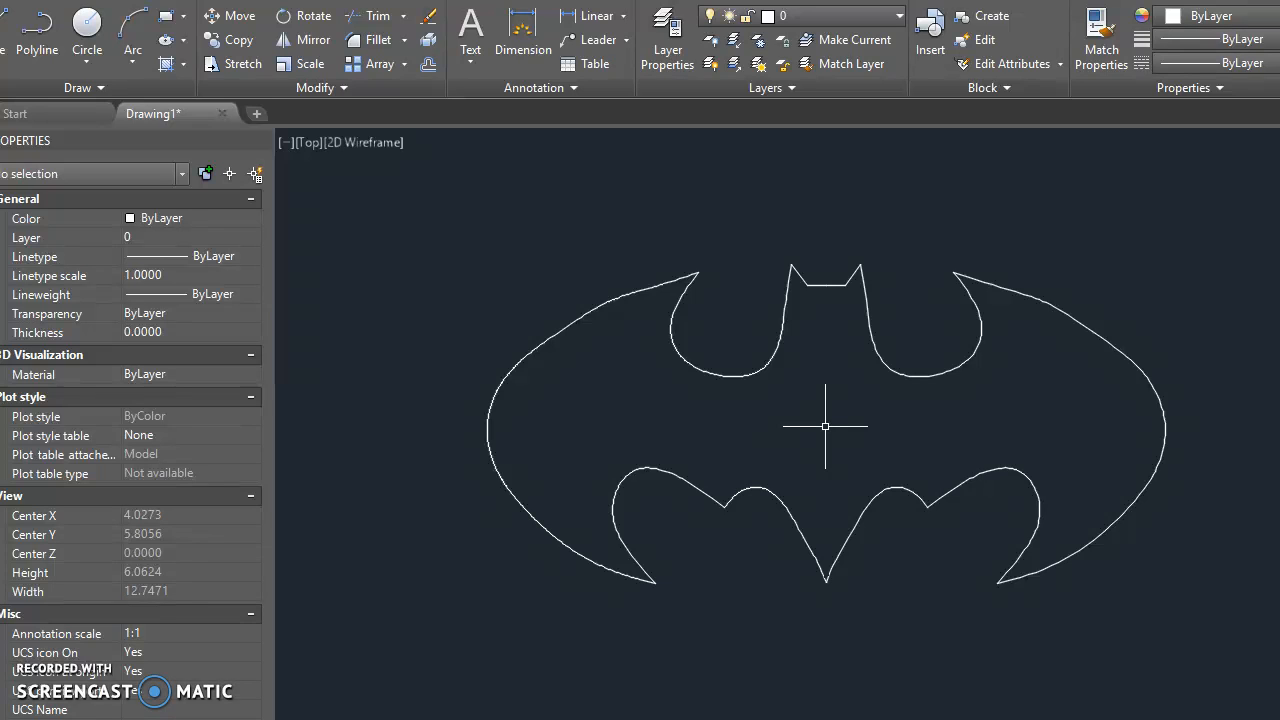
Step: Create a boundary from an internal point of the full outline, accepting a region instead of a polyline, and check the resulting object
middle_drag(825, 426, 817, 420)
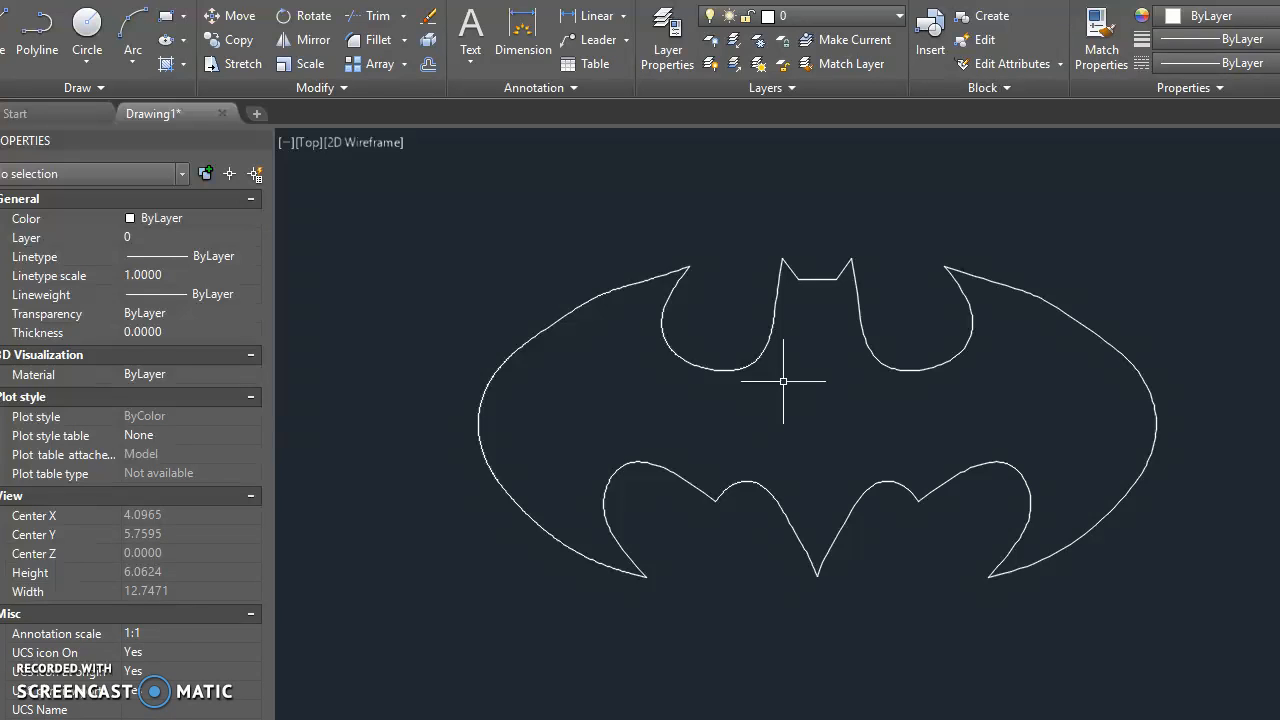
text(BO)
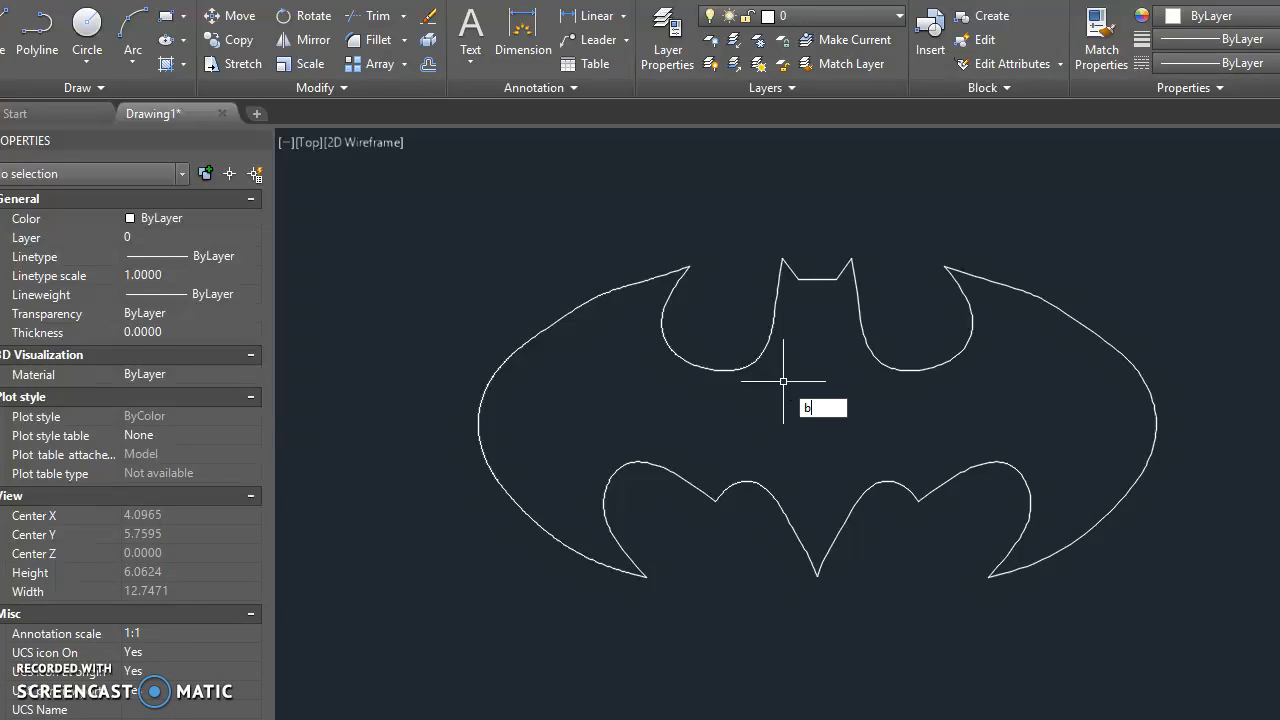
key(Return)
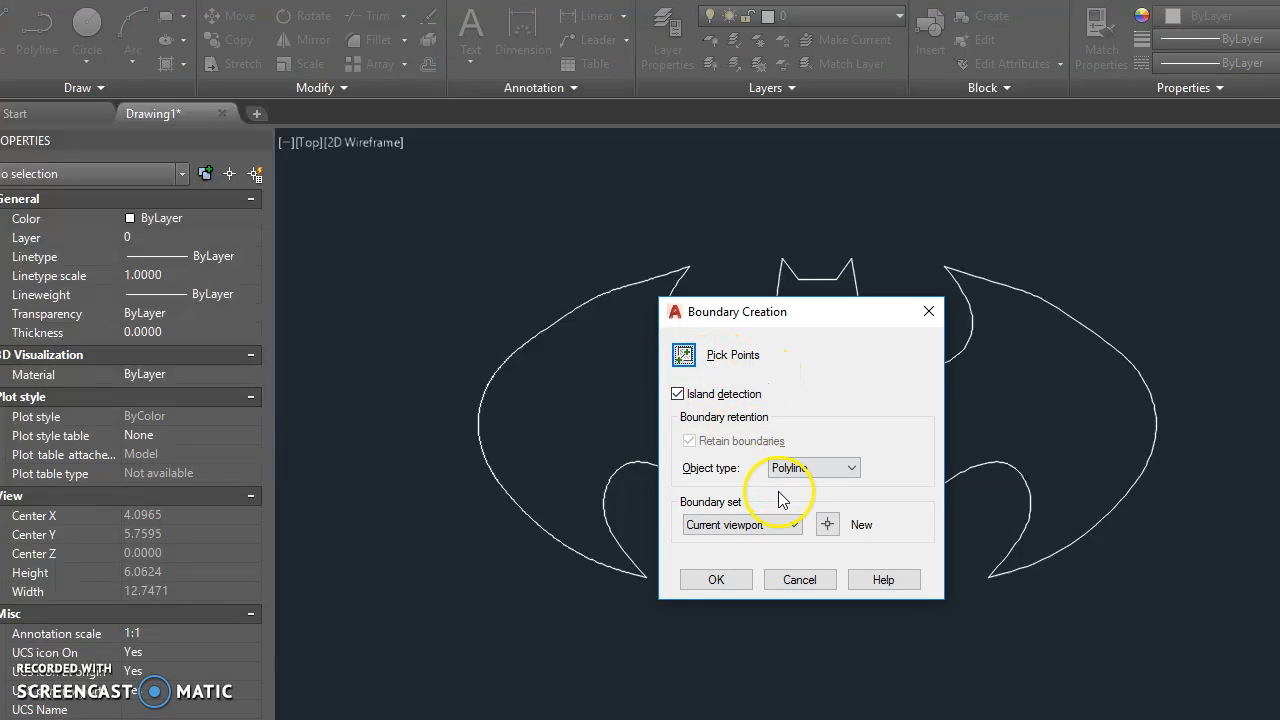
click(687, 355)
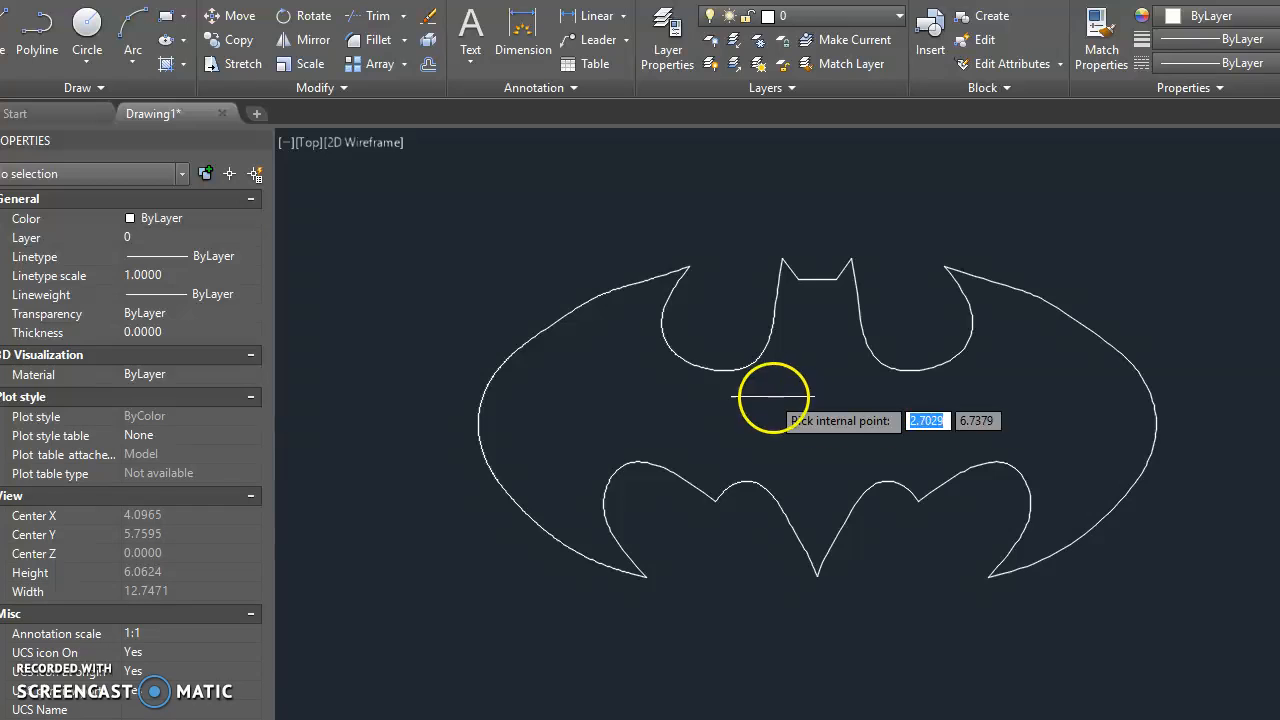
click(828, 410)
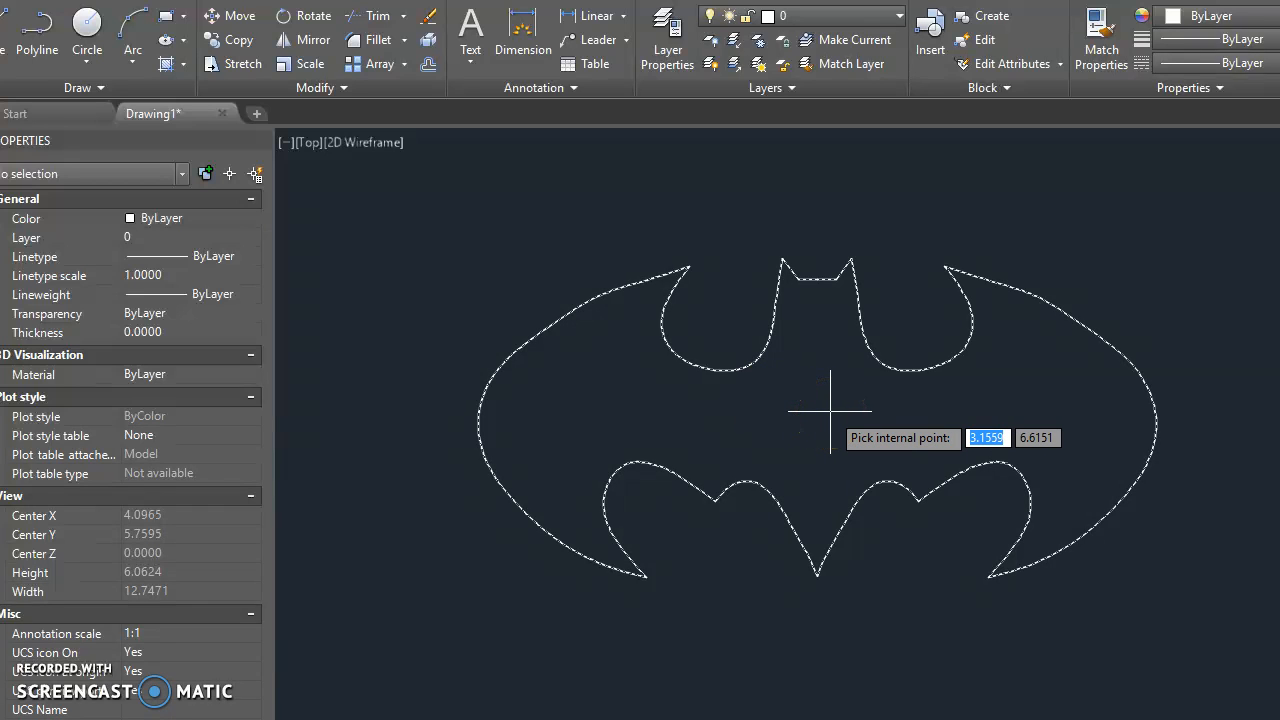
key(Return)
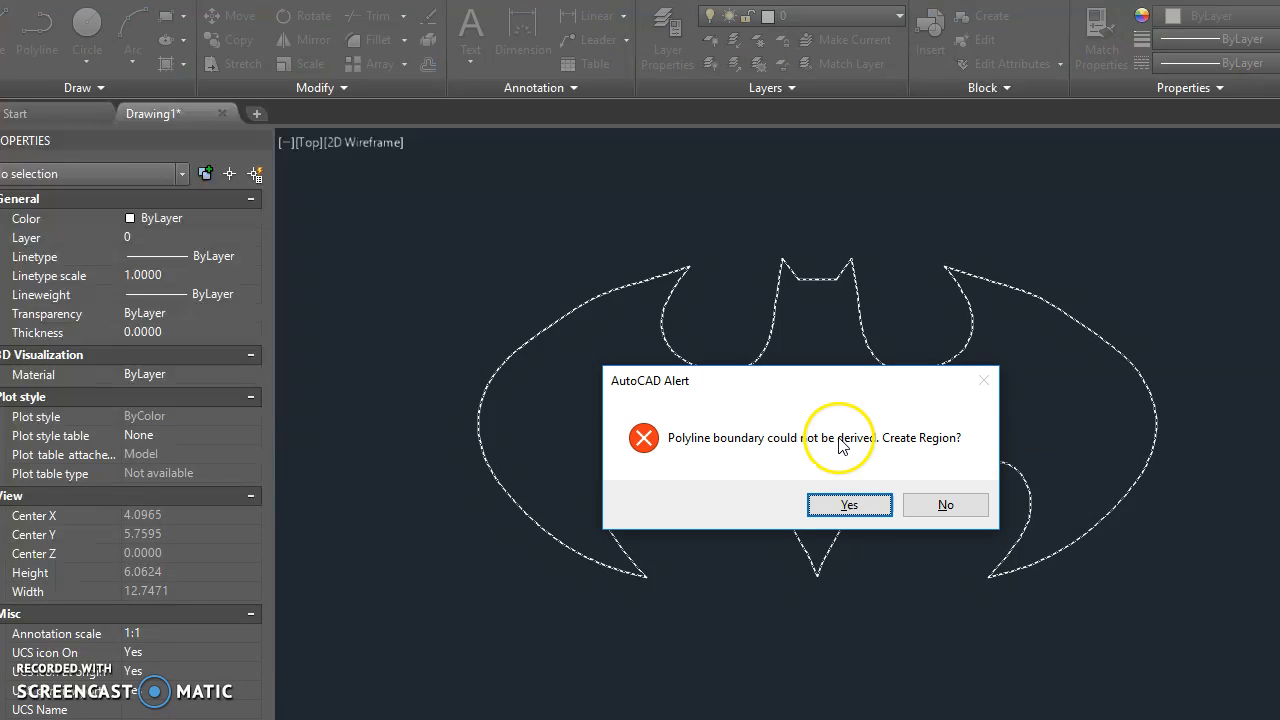
click(848, 506)
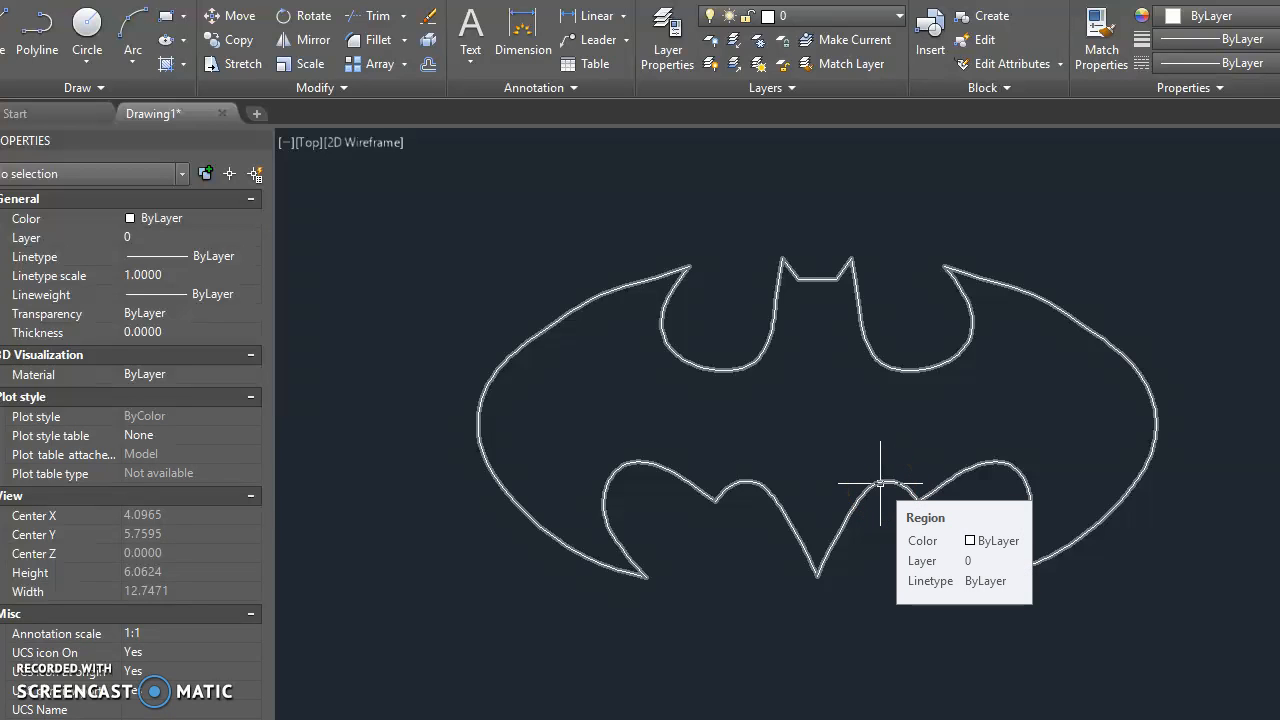
click(880, 484)
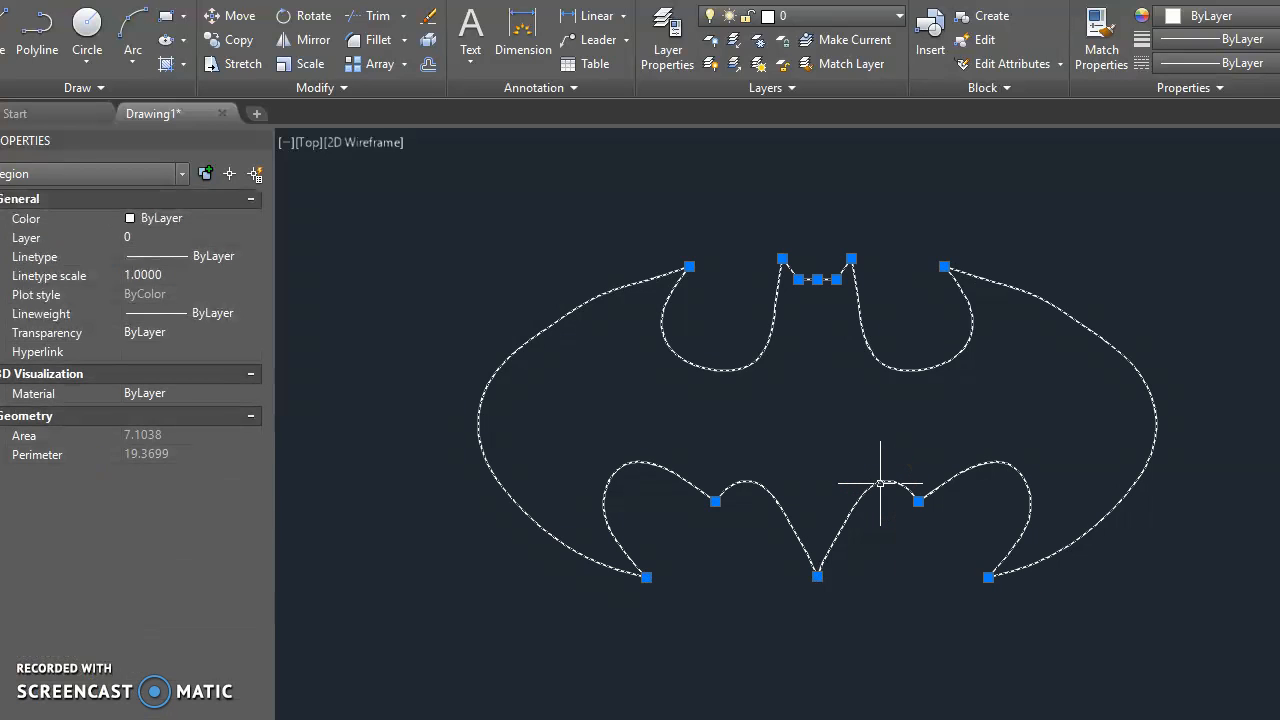
key(Escape)
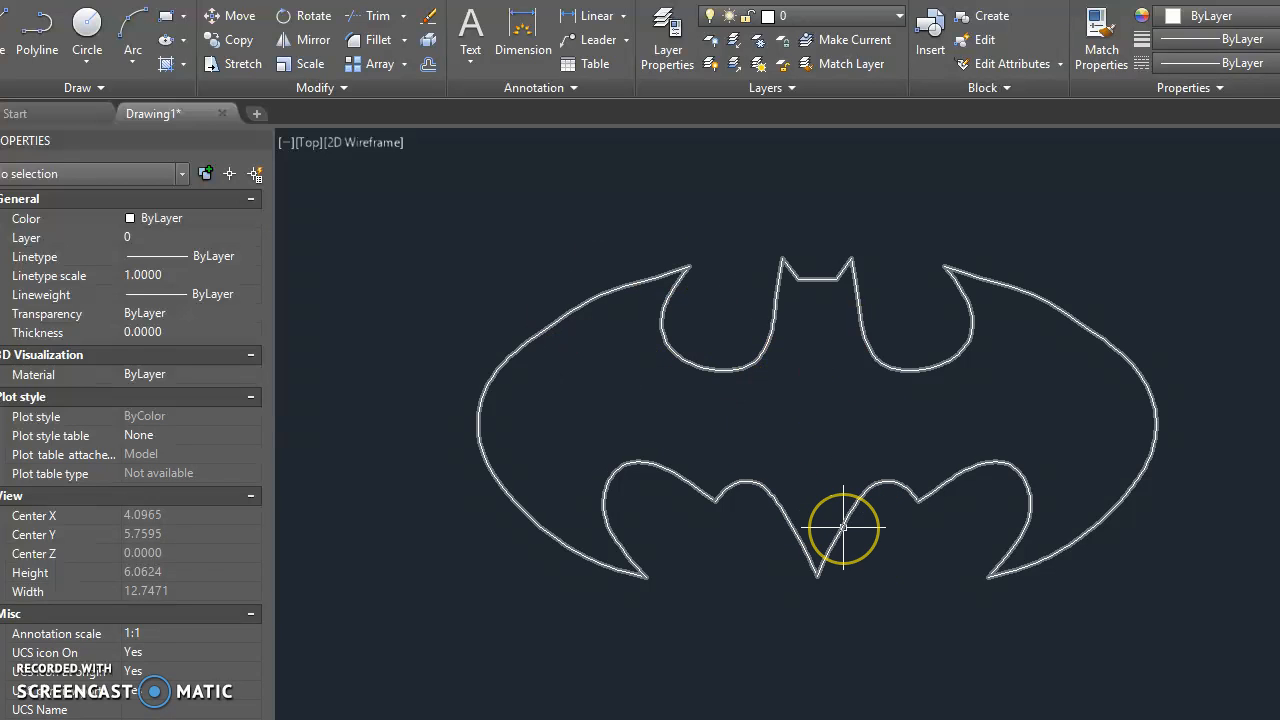
Step: Switch the workspace to 3D Modeling
shift+middle_drag(892, 557, 923, 490)
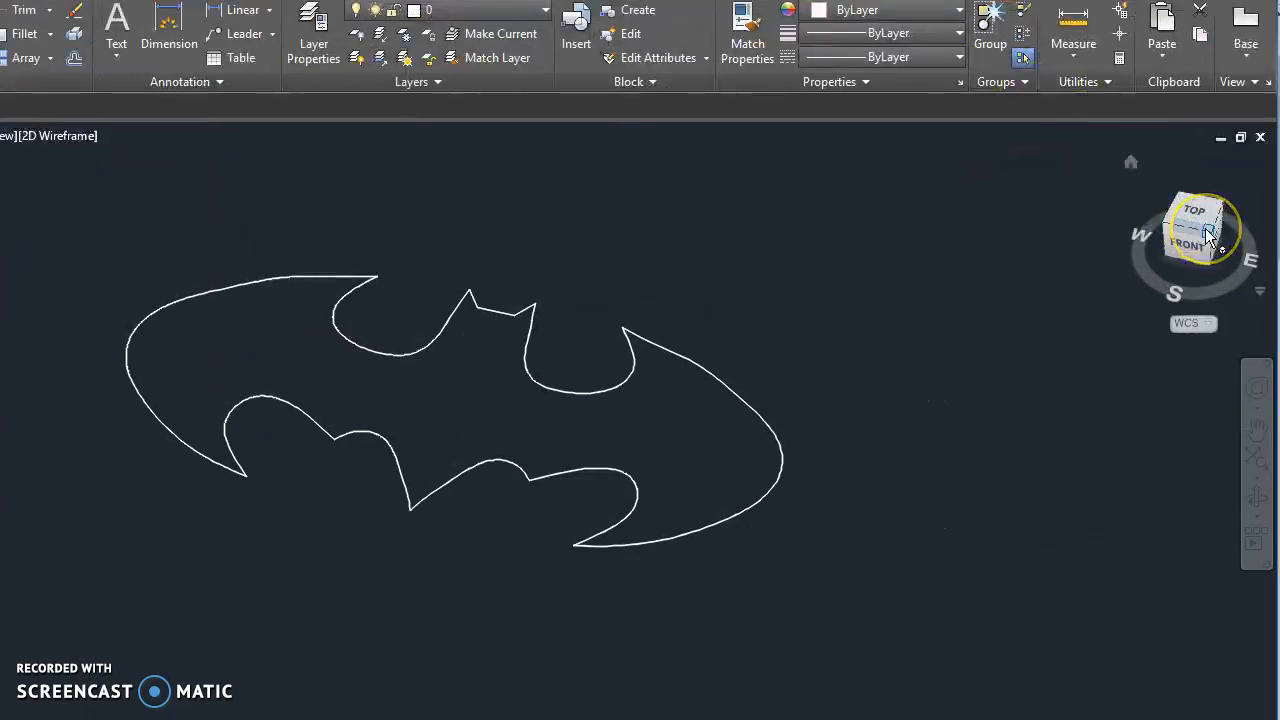
click(1208, 233)
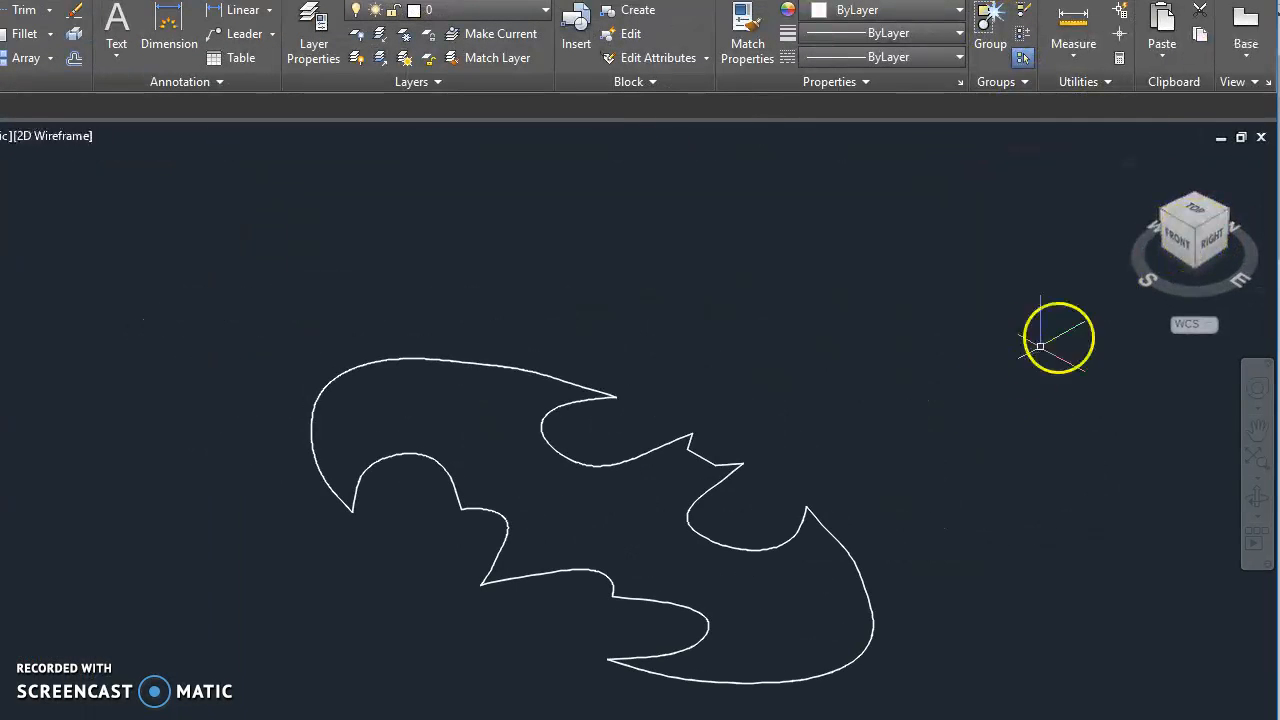
mouse_move(1243, 234)
mouse_down()
mouse_move(1249, 220)
mouse_move(1208, 242)
mouse_move(1249, 257)
mouse_move(1230, 236)
mouse_up()
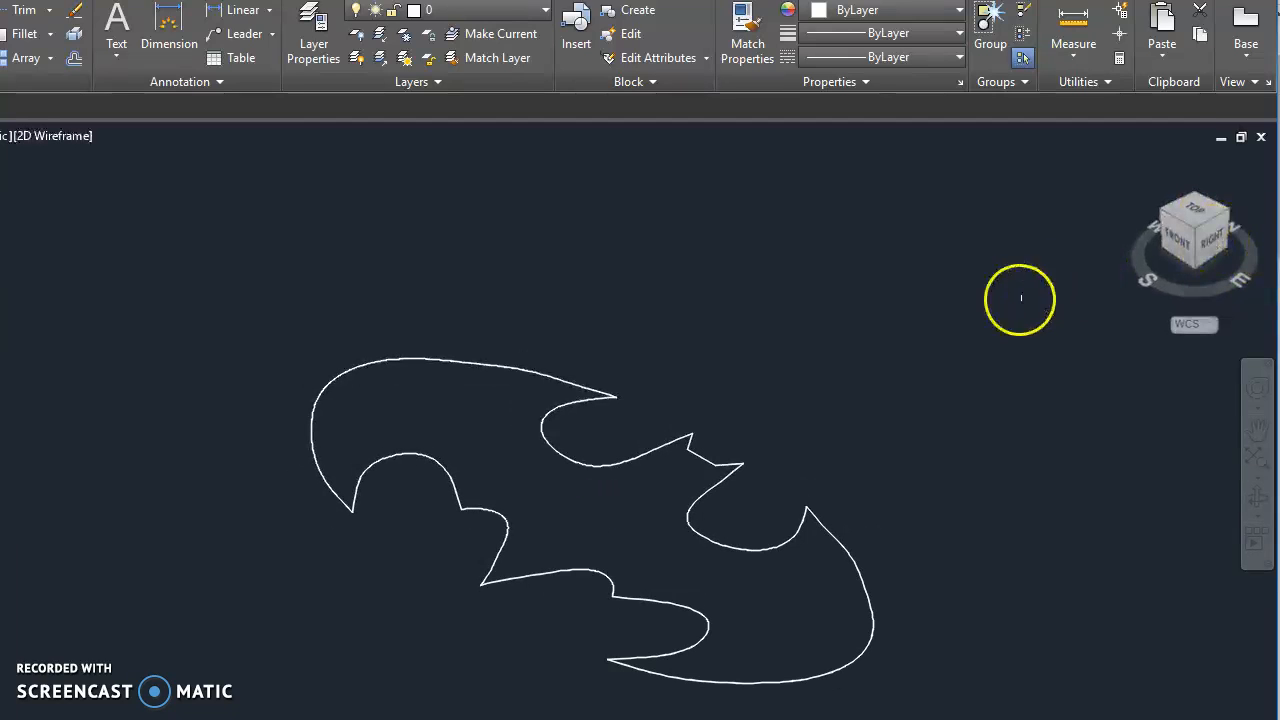
mouse_move(680, 320)
shift+middle_down()
mouse_move(752, 360)
mouse_move(760, 334)
mouse_move(731, 331)
shift+middle_up()
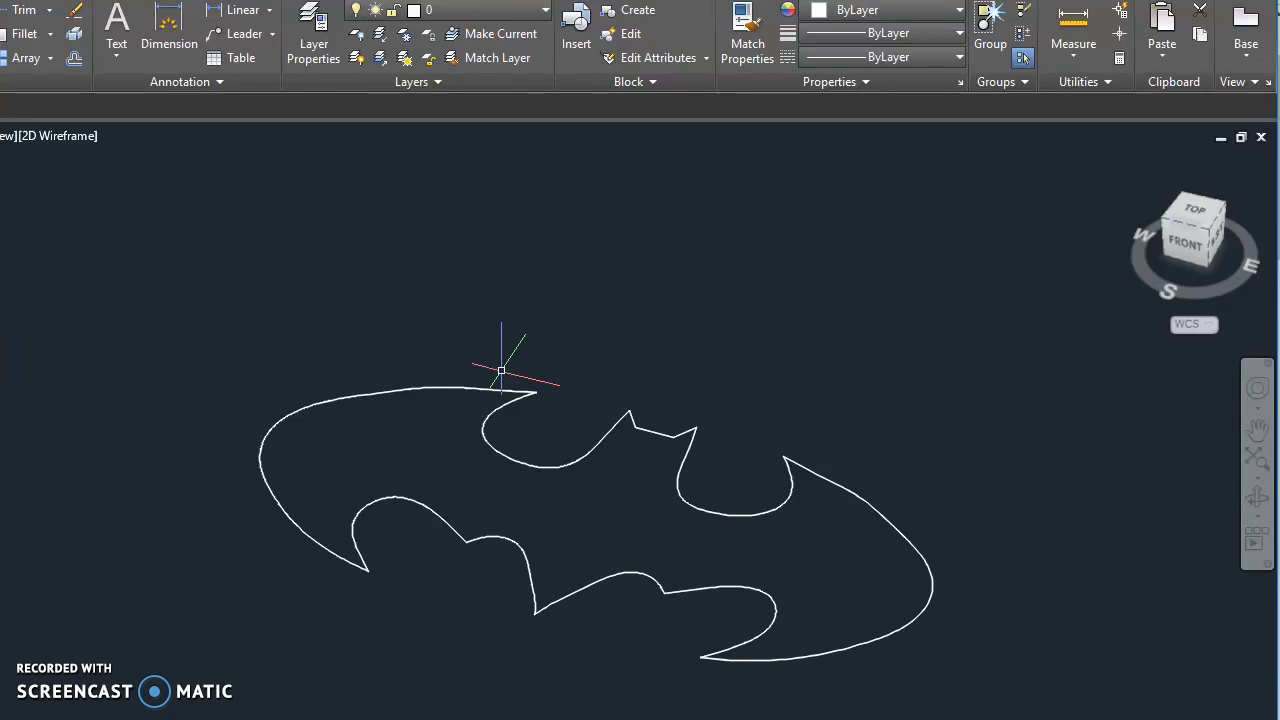
mouse_move(451, 384)
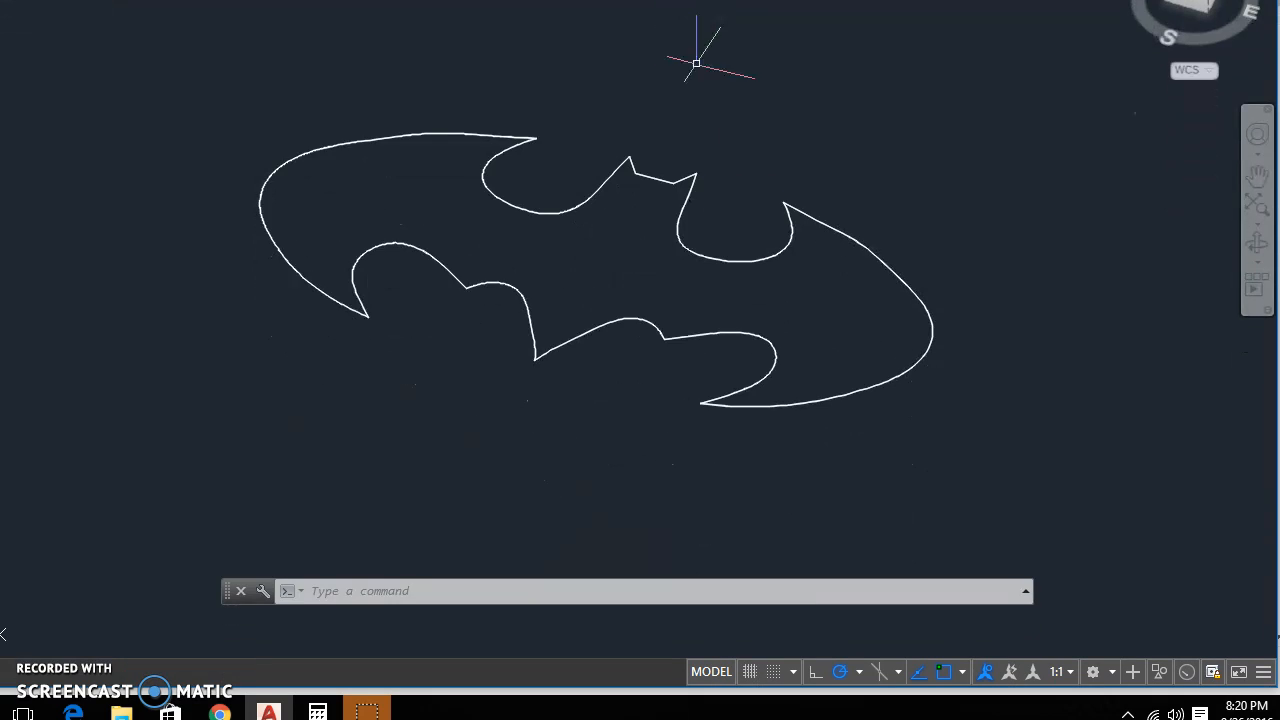
click(1110, 676)
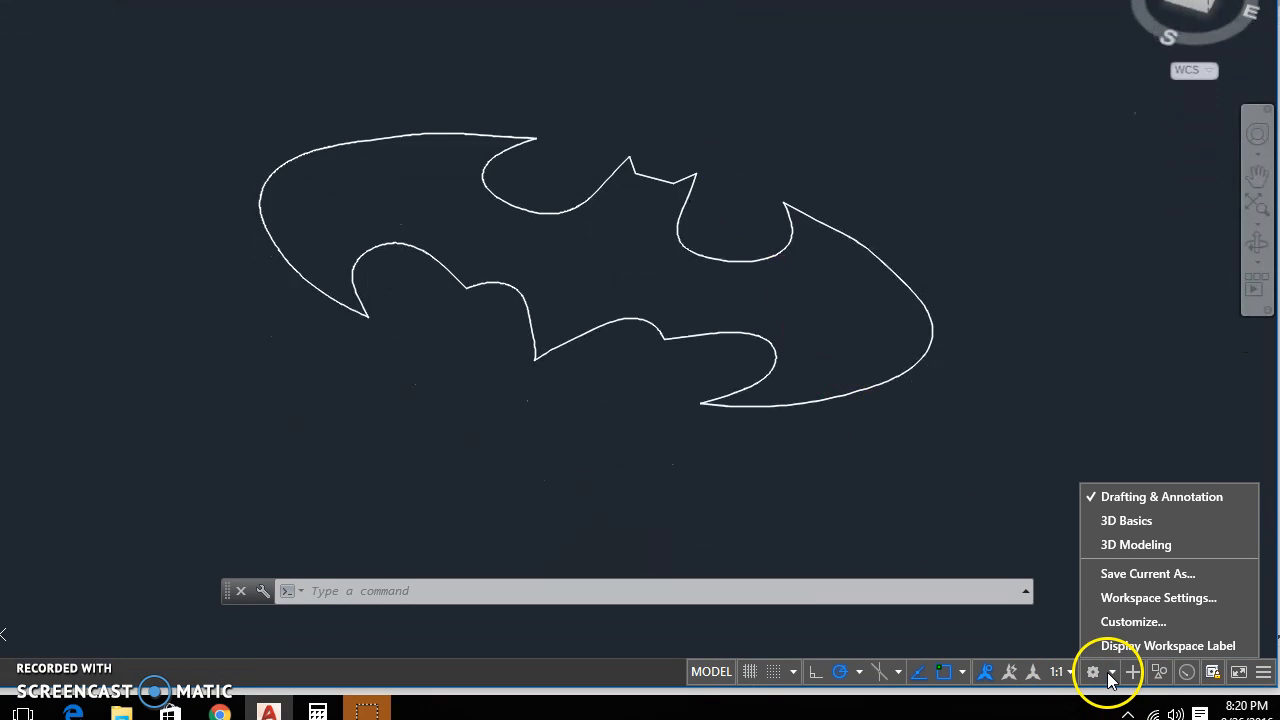
click(1137, 545)
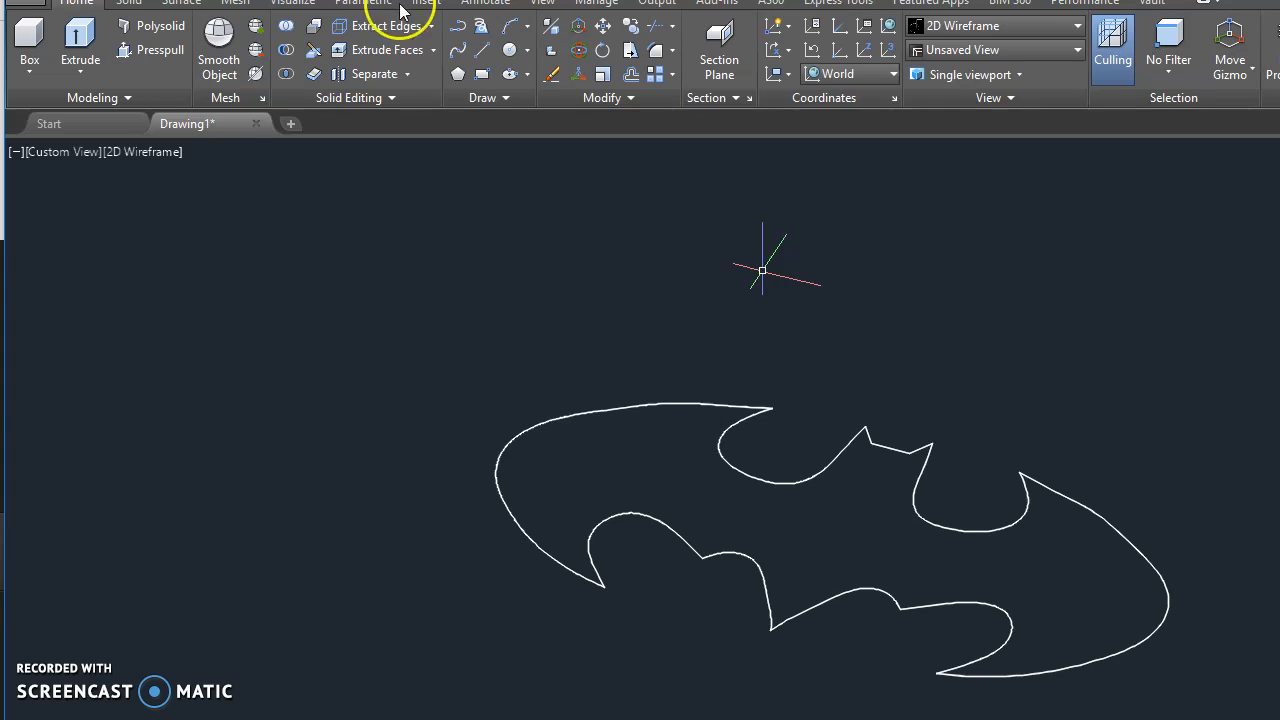
Step: Extrude the closed Batman region to a height of 0.25
click(103, 38)
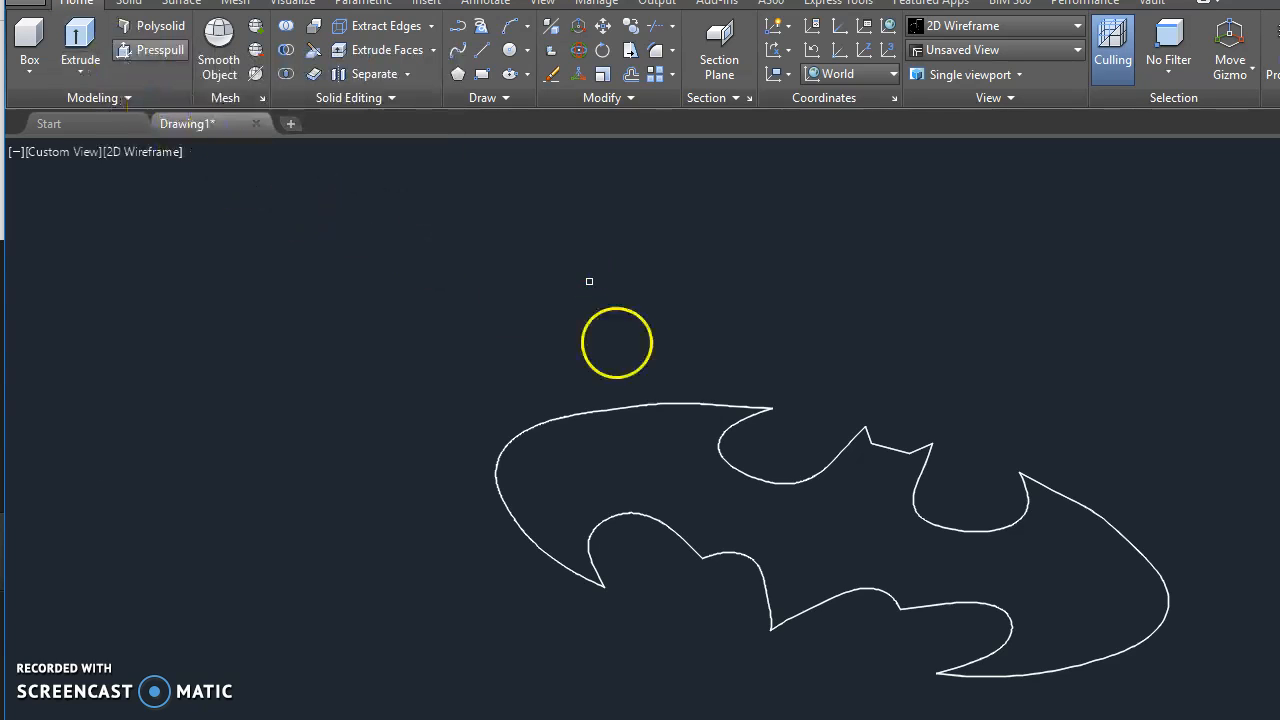
click(628, 403)
key(Return)
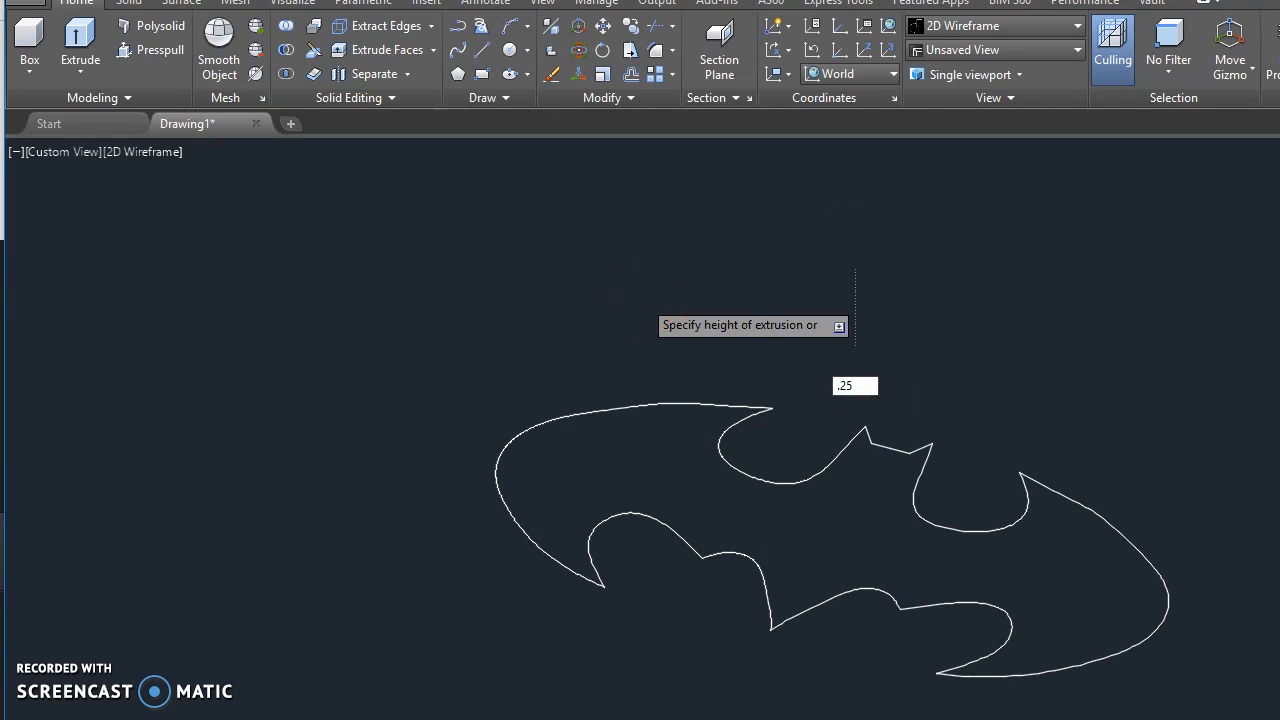
key(Return)
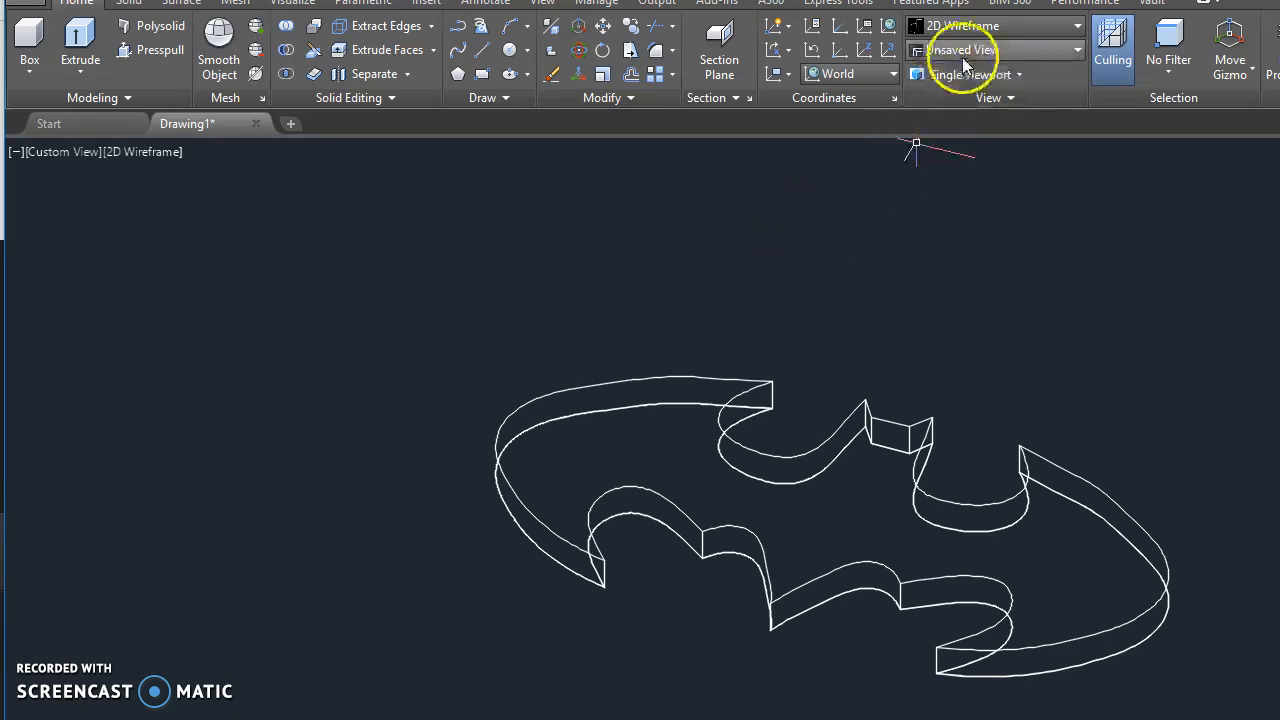
Step: Set the visual style to Realistic and display the object properties beside the extruded Batman solid
click(974, 36)
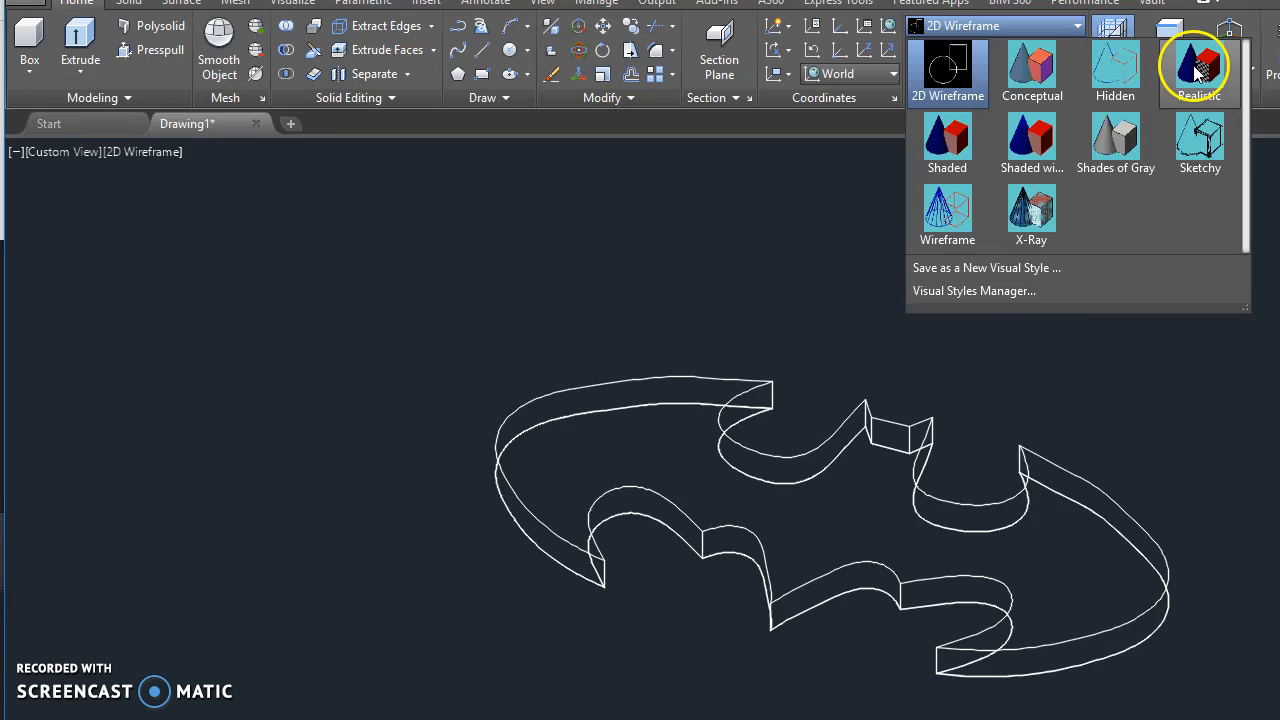
click(1198, 68)
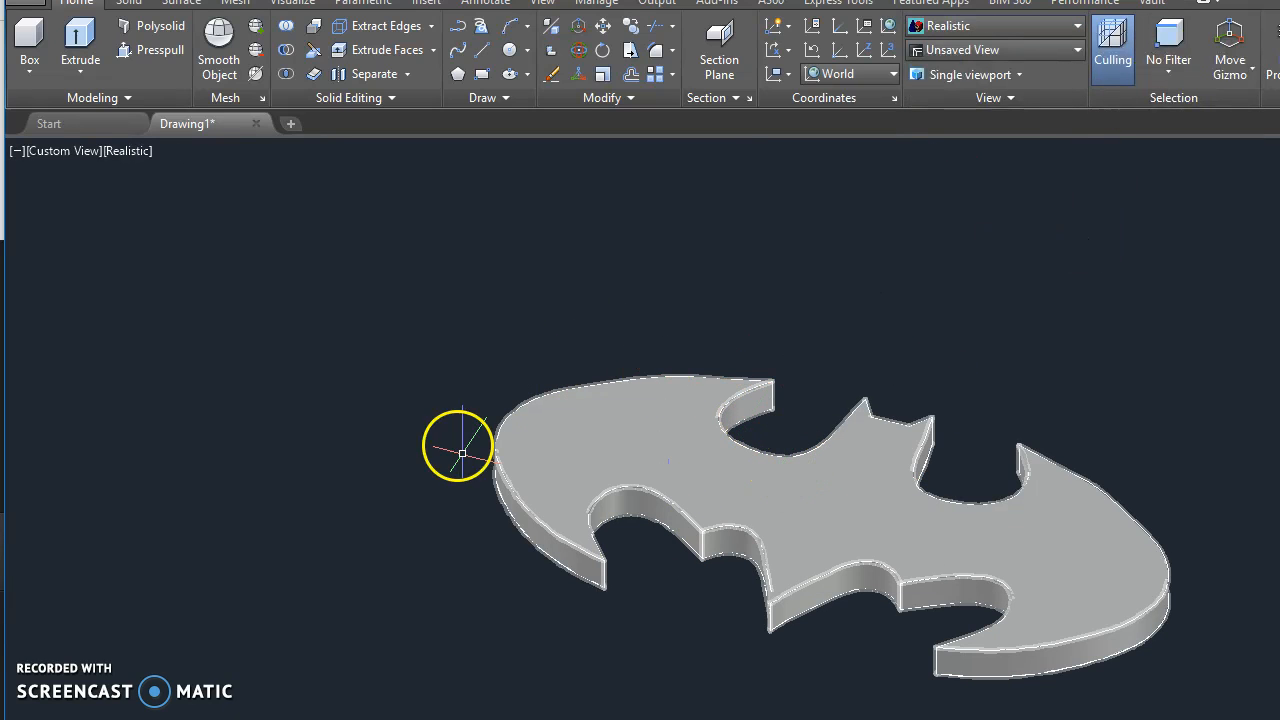
right_click(262, 367)
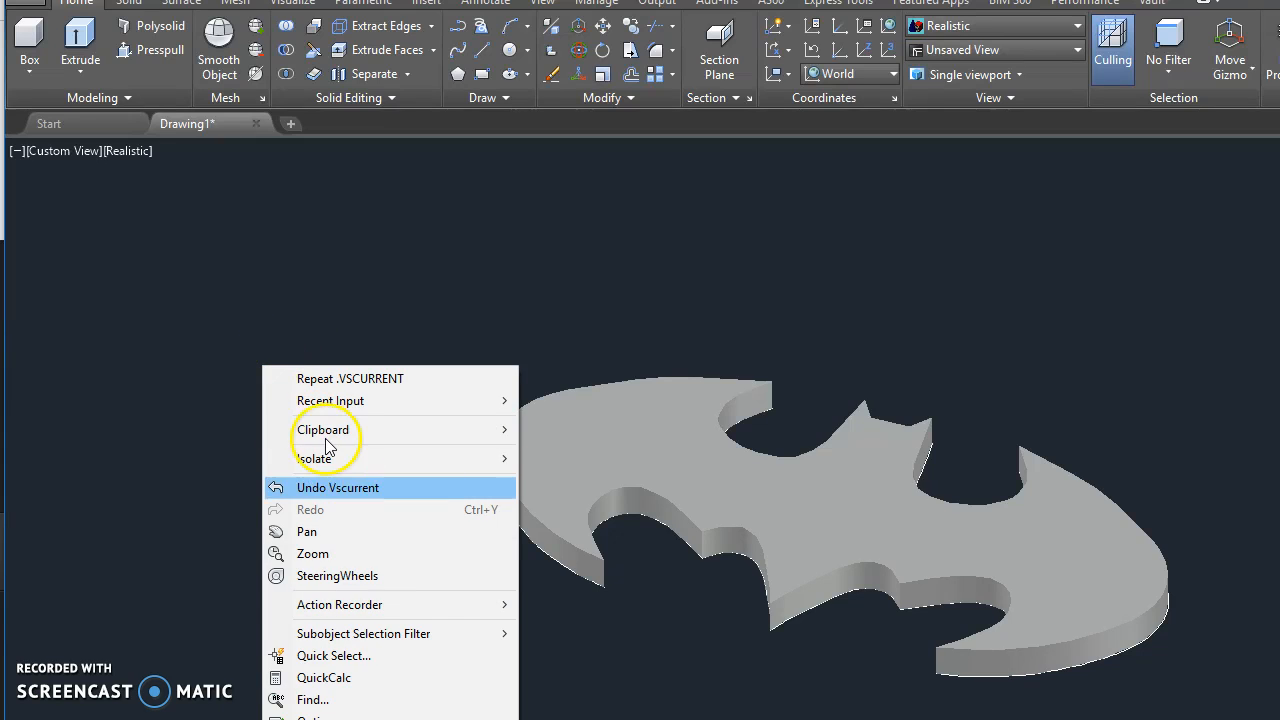
key(Escape)
key(ctrl+1)
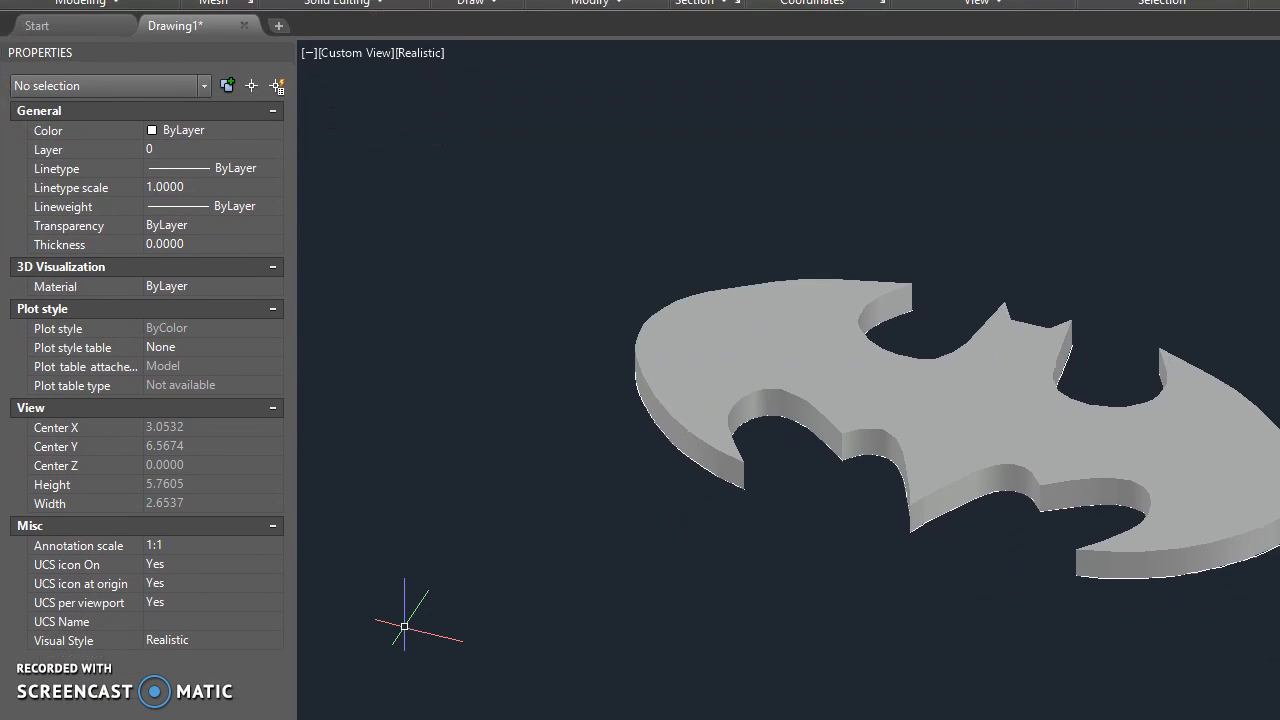
middle_drag(751, 309, 654, 313)
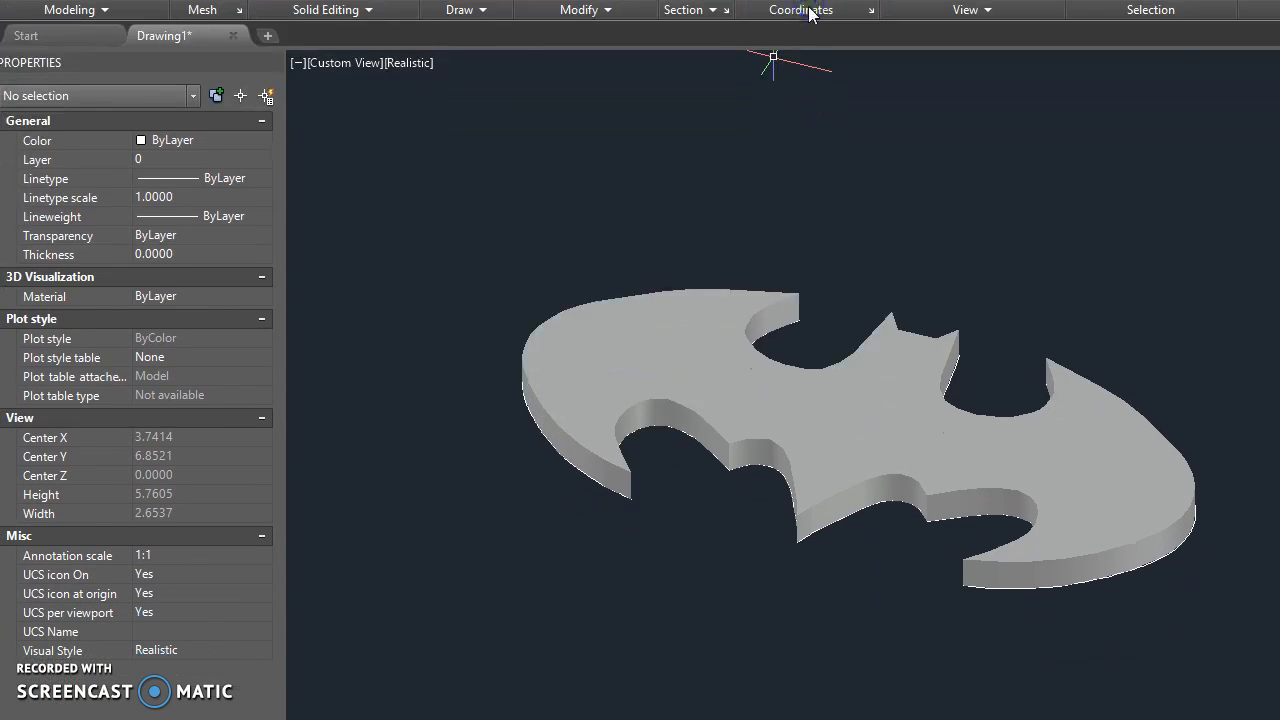
text(mate)
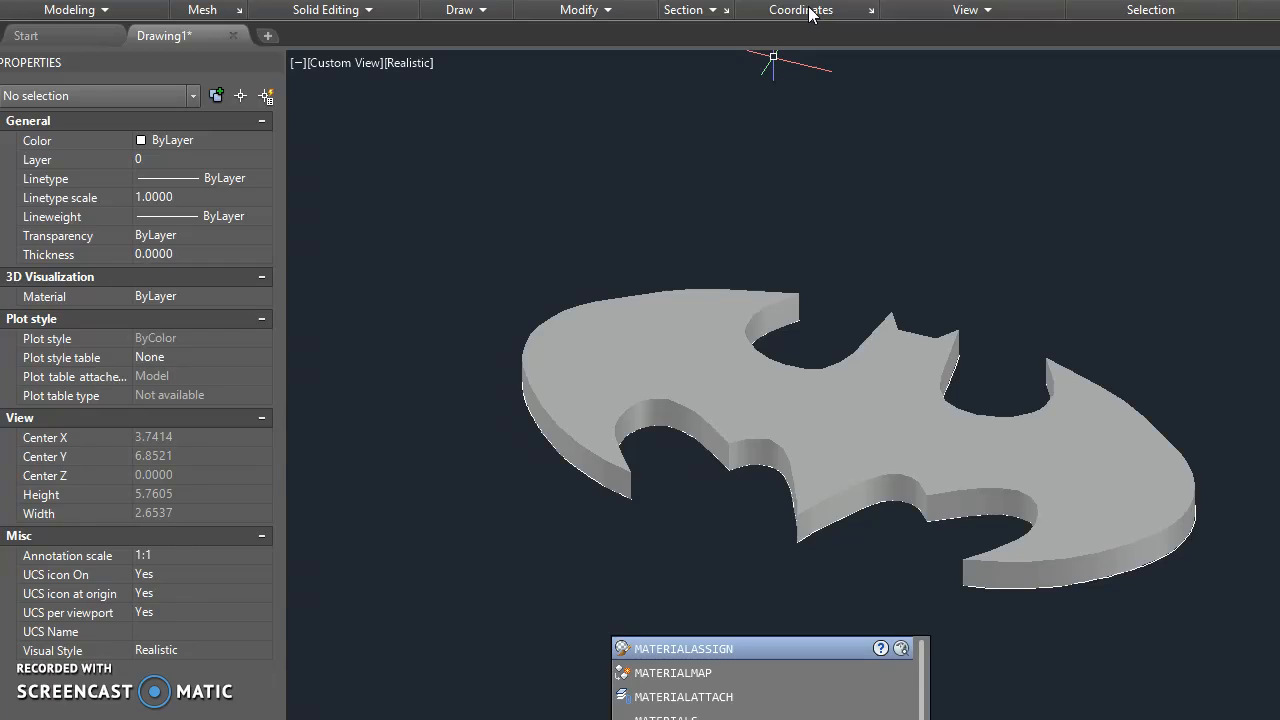
key(Return)
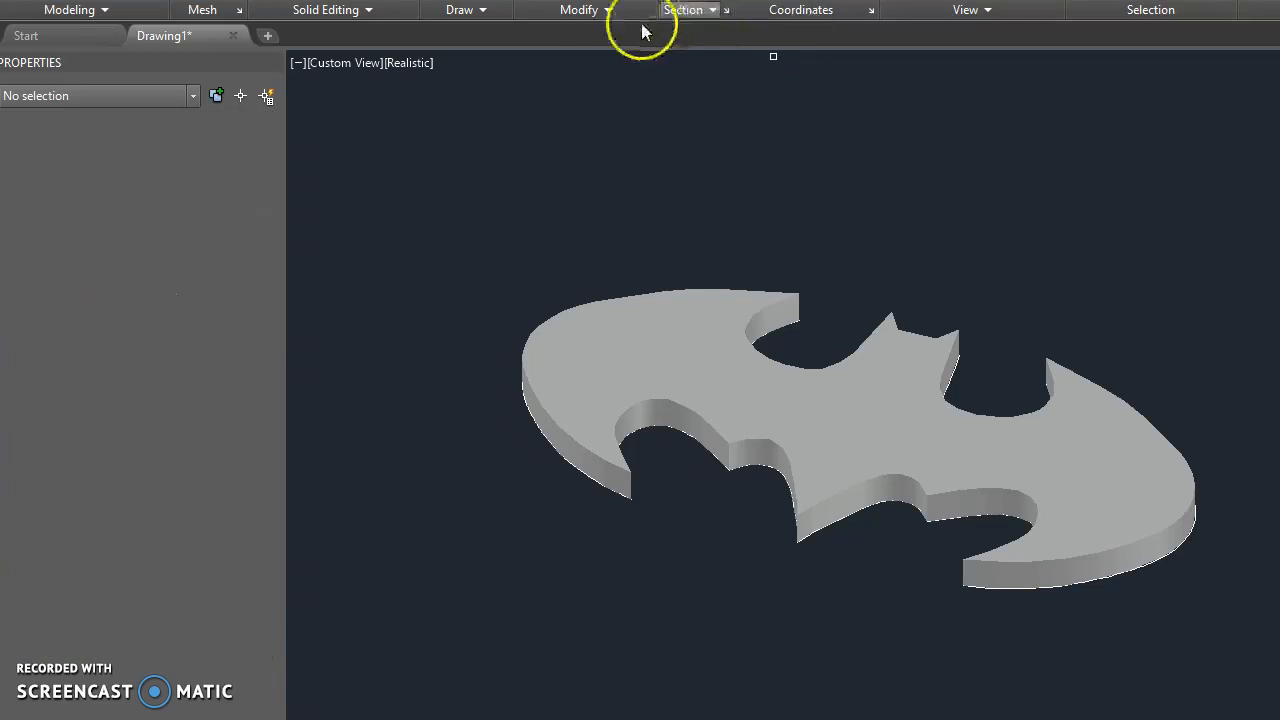
key(Escape)
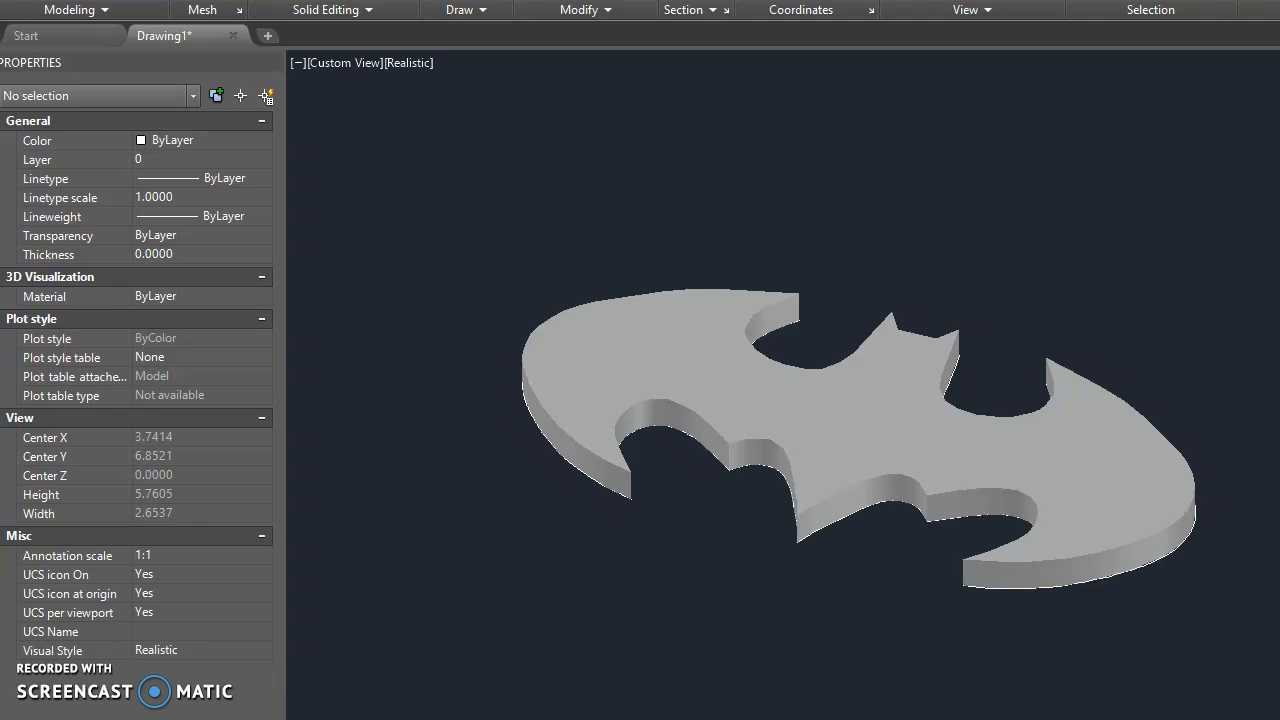
Step: Open the materials browser and apply a brown material to the Batman solid
text(material)
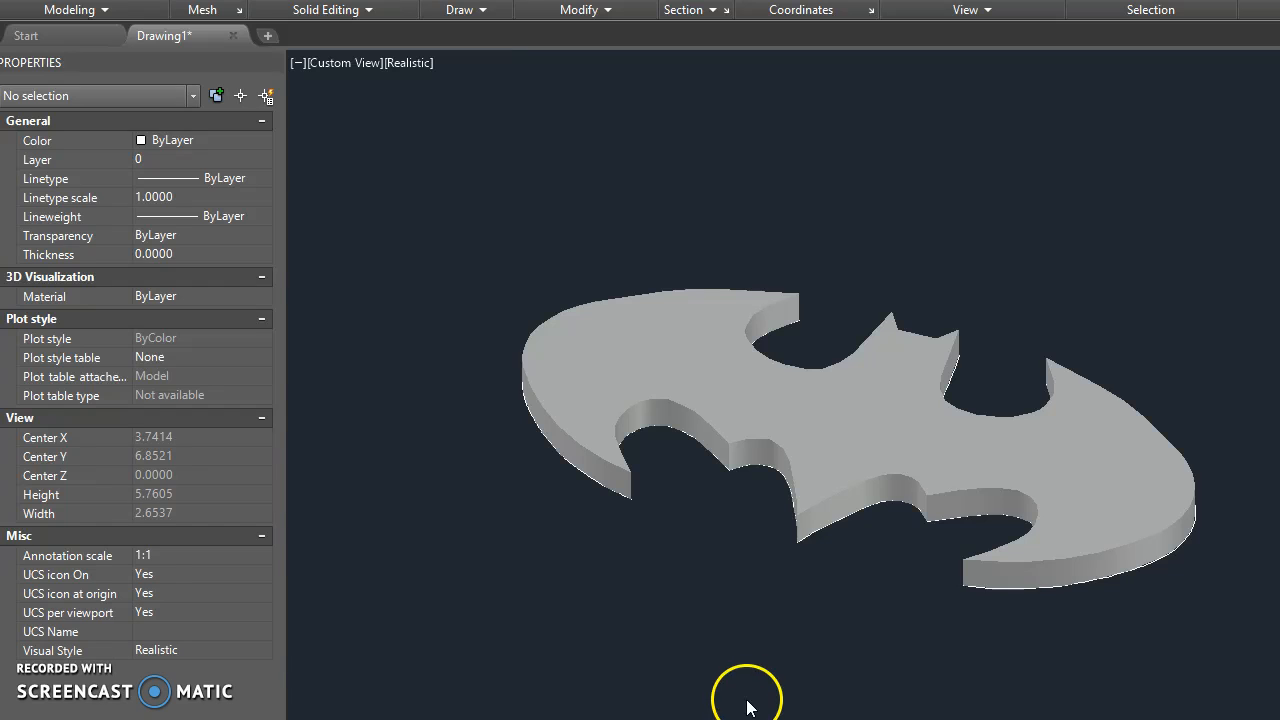
key(Return)
drag(1230, 208, 413, 183)
mouse_move(624, 334)
drag(624, 334, 869, 392)
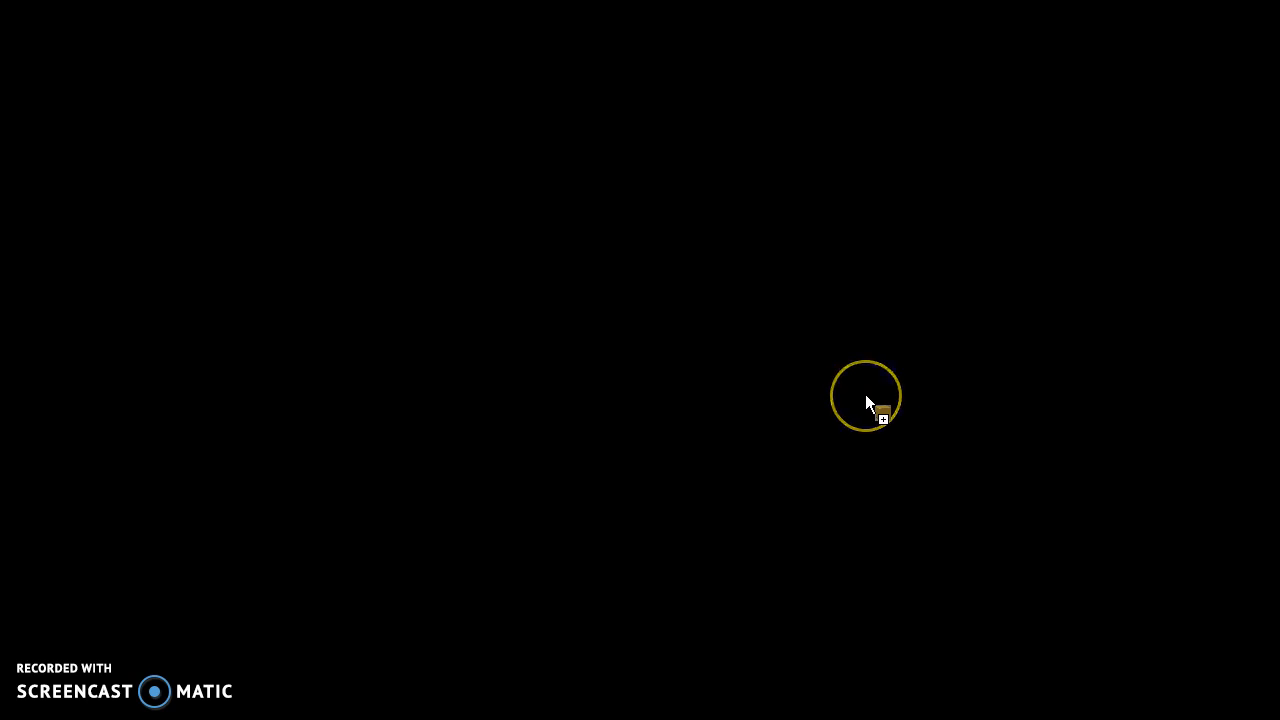